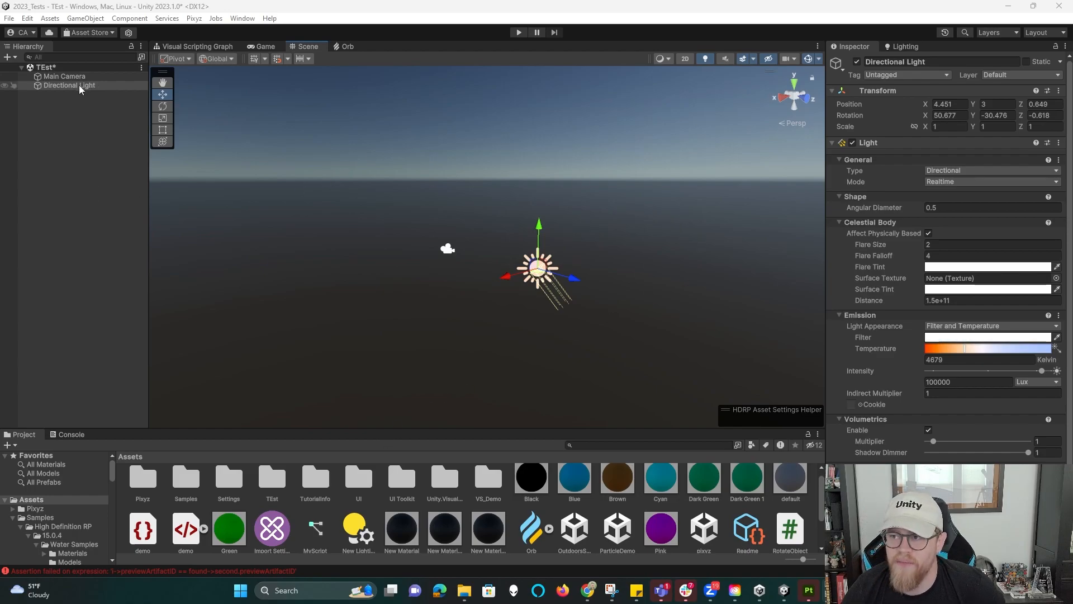
pyautogui.rightClick(88, 118)
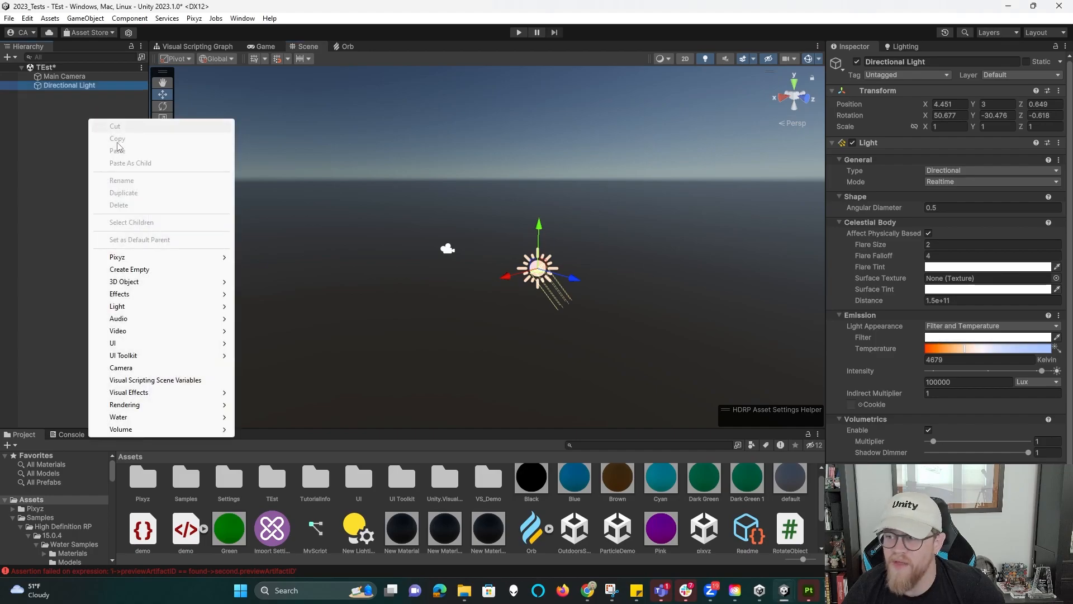
pyautogui.moveTo(188, 307)
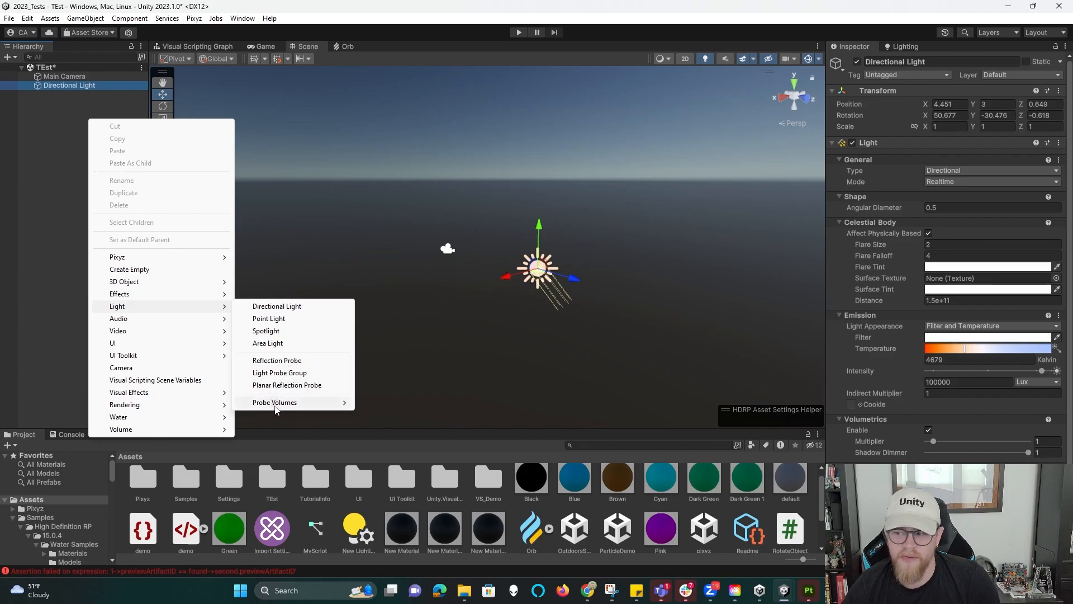
pyautogui.click(53, 216)
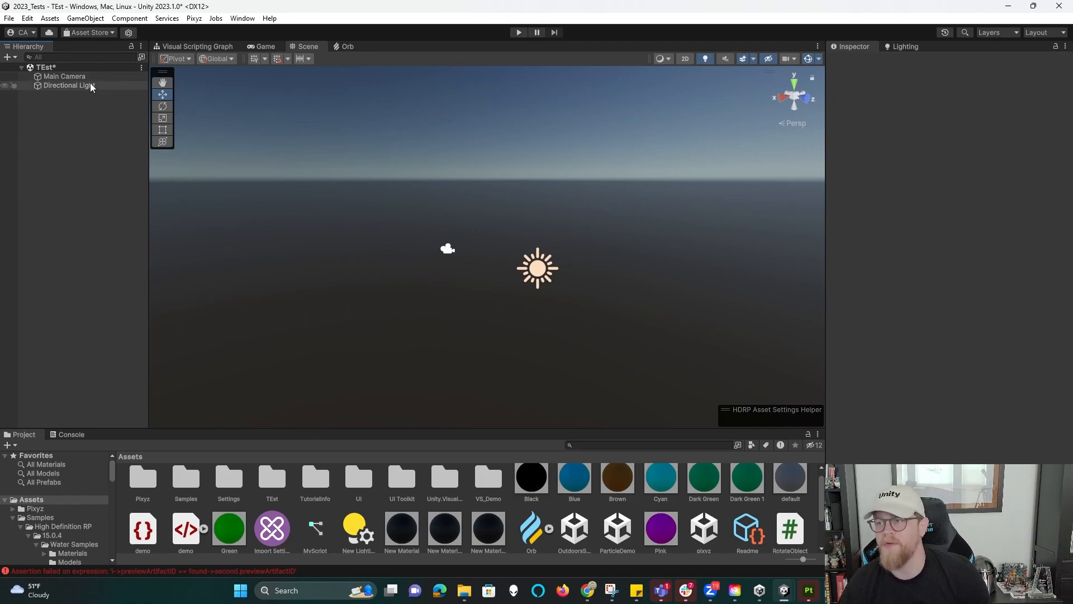
pyautogui.moveTo(519, 192); pyautogui.dragTo(492, 188, button='middle')
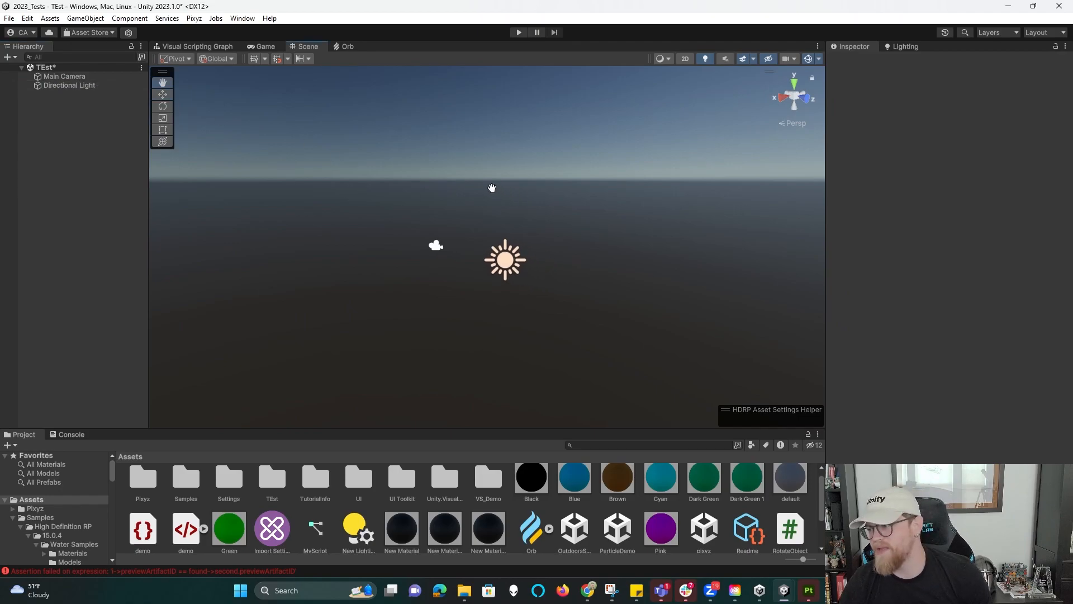
pyautogui.keyDown('alt'); pyautogui.moveTo(480, 190); pyautogui.dragTo(370, 185); pyautogui.keyUp('alt')
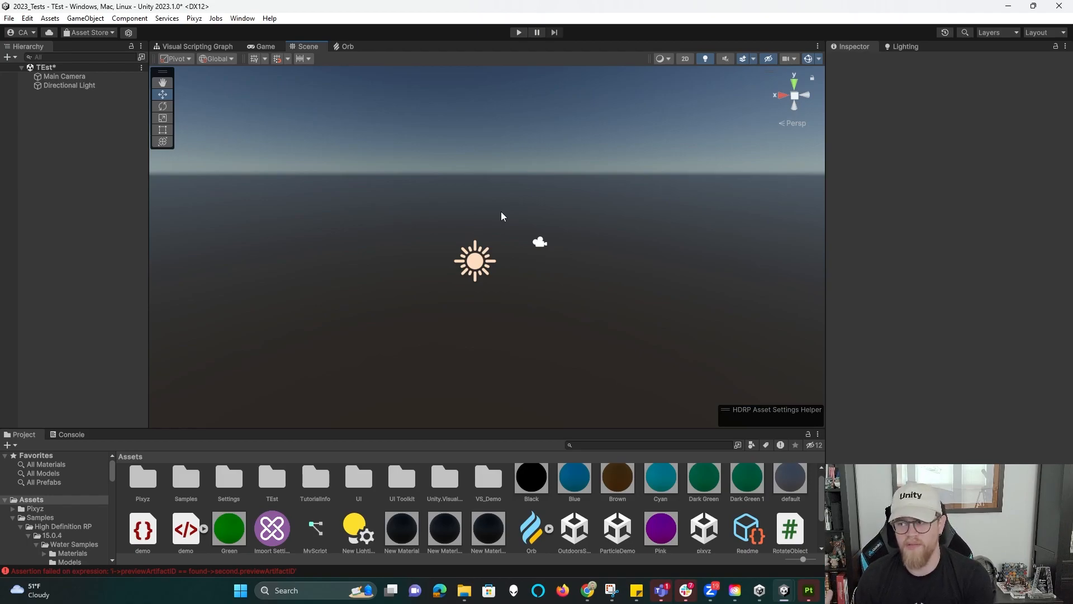
# - Open the HDRP Wizard, review its HDRP + DXR configuration checks, and close it
pyautogui.click(242, 19)
pyautogui.moveTo(374, 239)
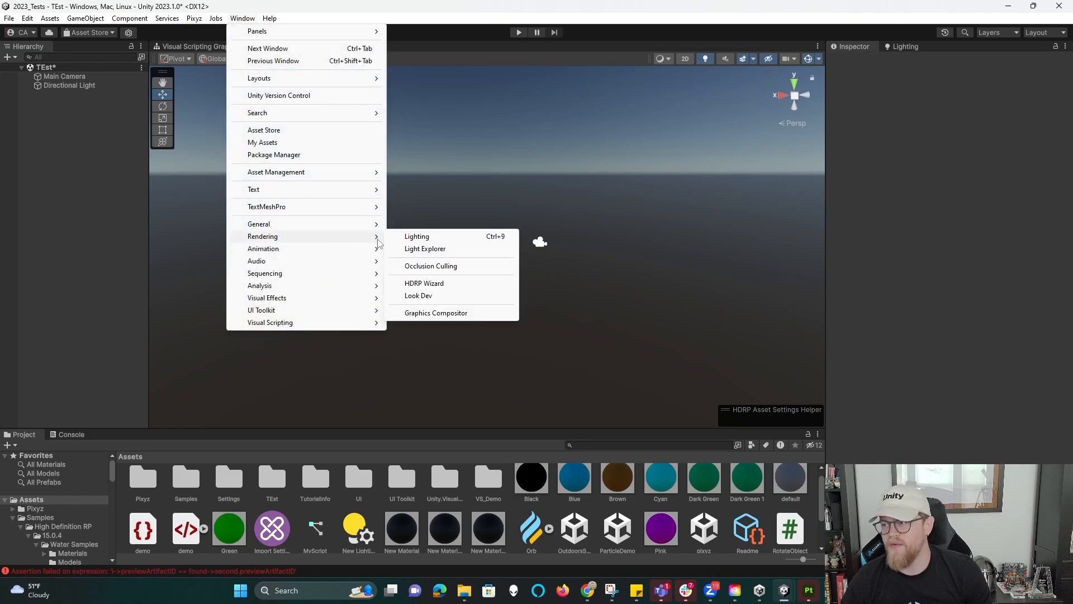
pyautogui.click(425, 283)
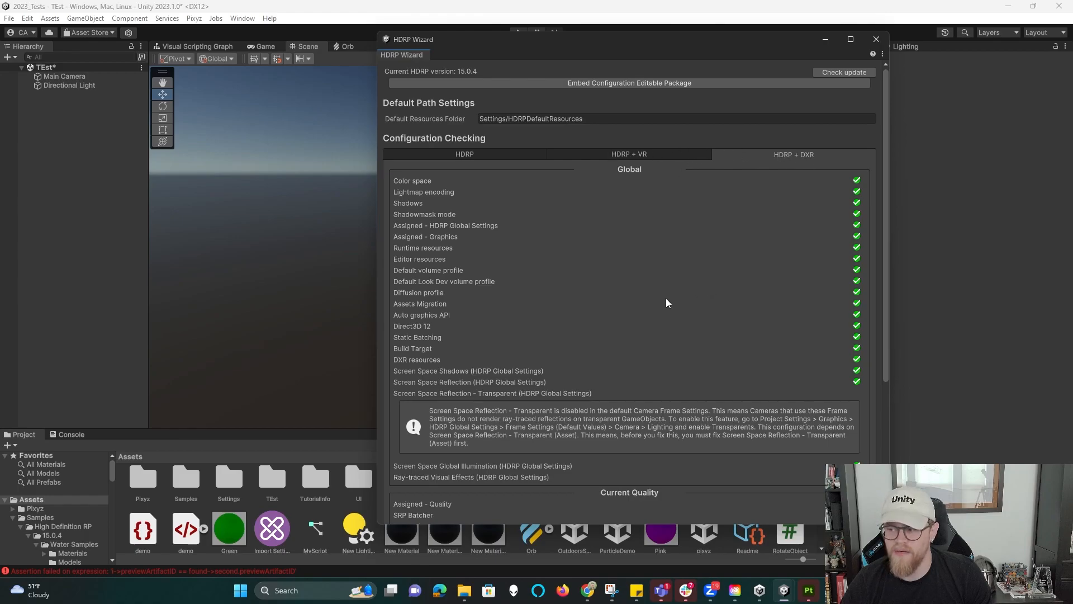
pyautogui.scroll(-6, 668, 296)
pyautogui.scroll(6, 582, 359)
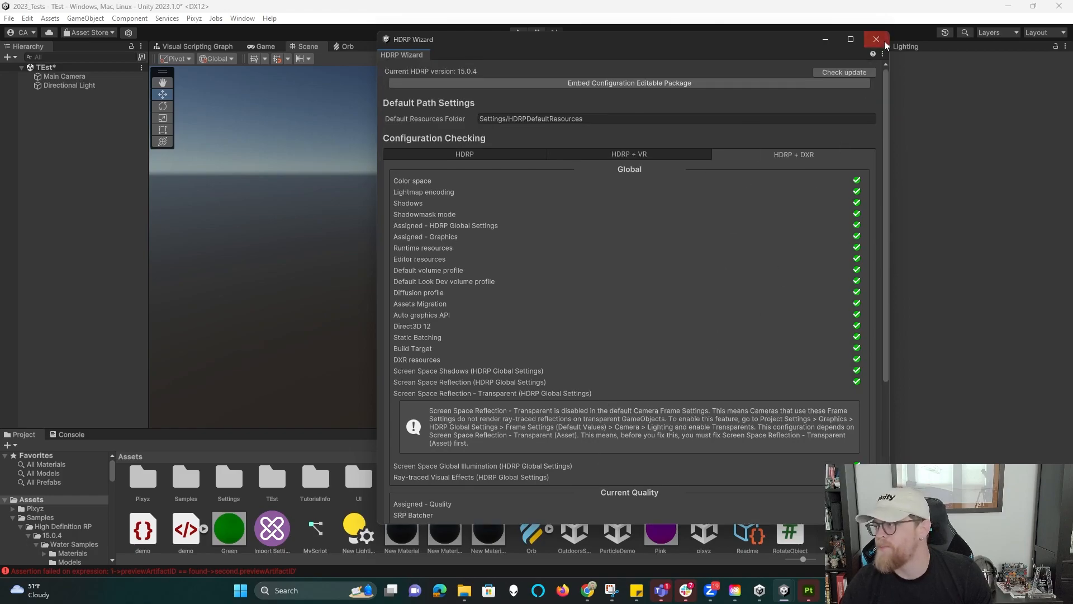
pyautogui.click(886, 42)
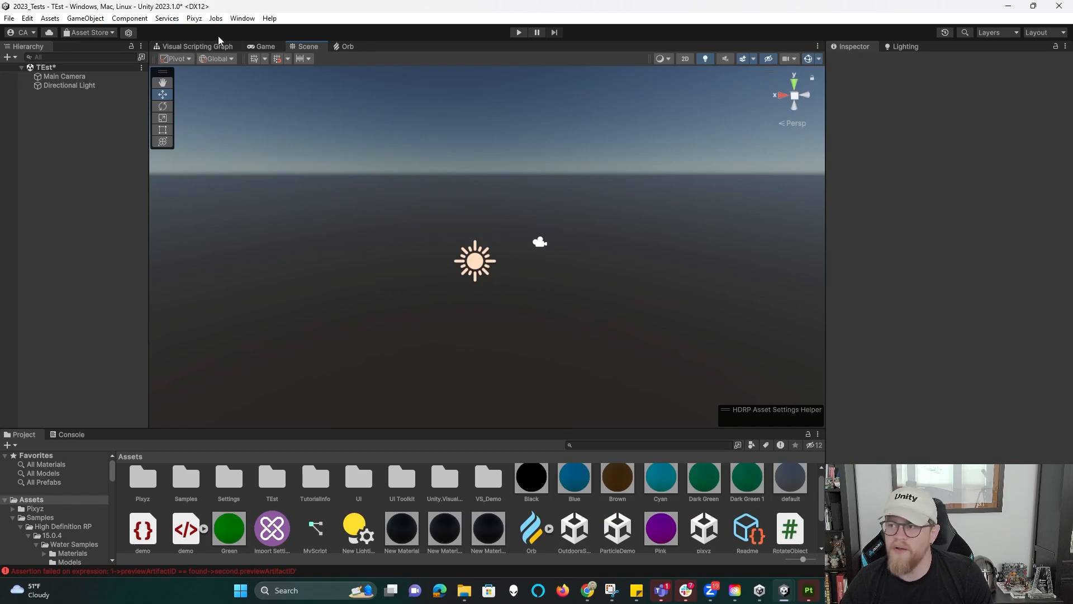
# - Deactivate the Directional Light object in the scene
pyautogui.click(28, 18)
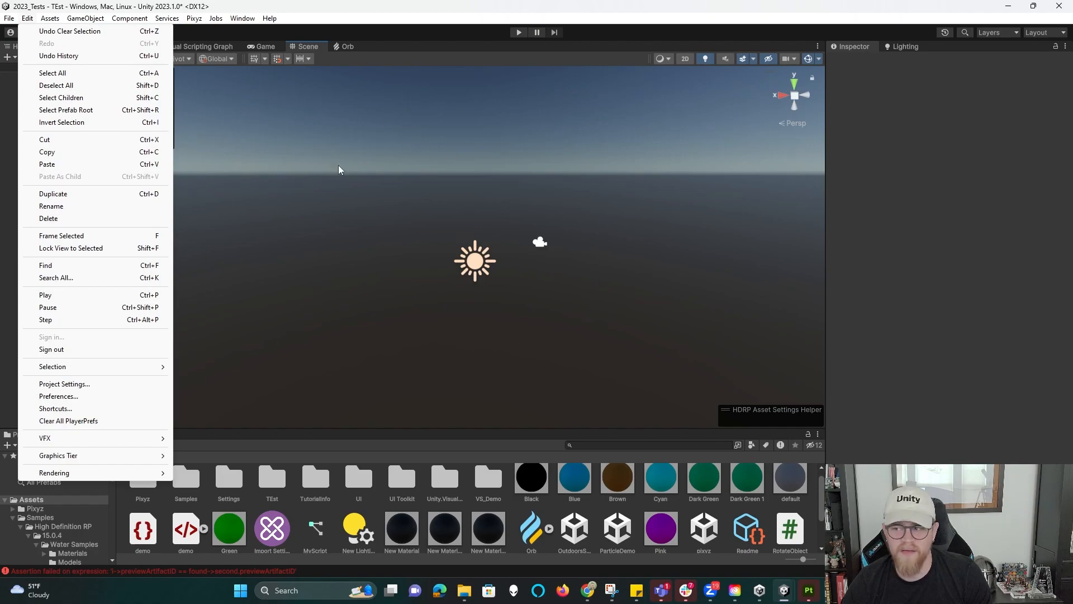
pyautogui.click(78, 66)
pyautogui.click(81, 76)
pyautogui.click(84, 85)
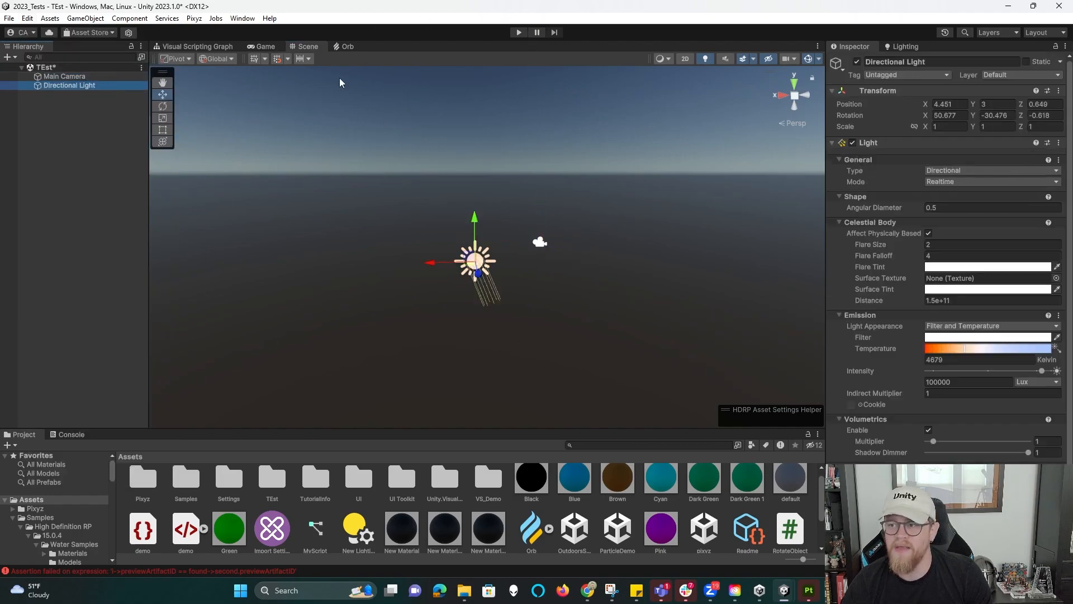
pyautogui.click(857, 62)
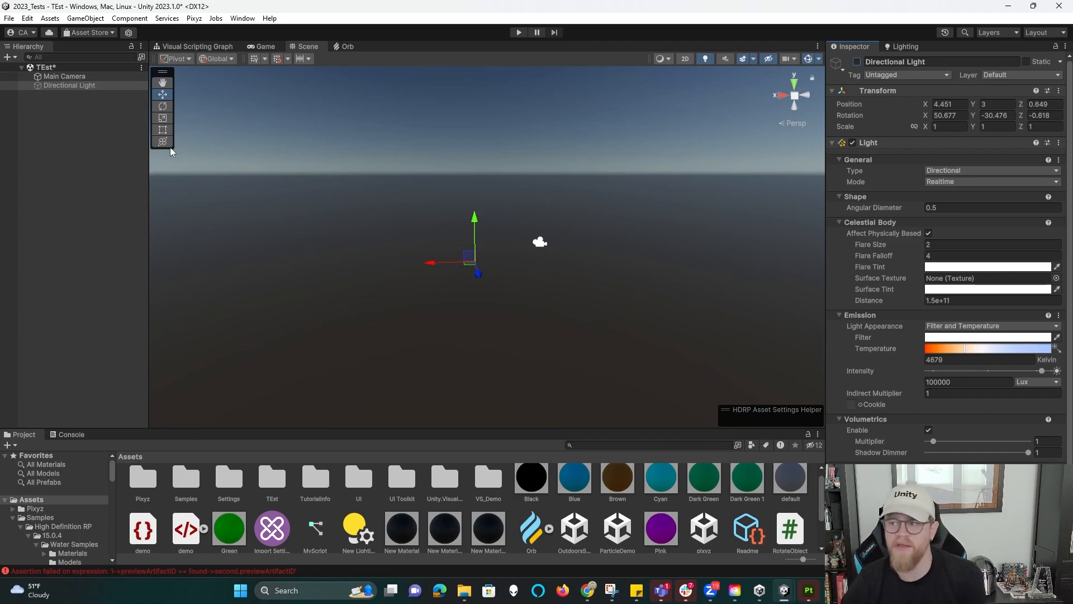
# - Open the project's HDRP Global Settings and collapse the HDRI Sky and Diffusion Profile List overrides, keeping the scene view uncovered
pyautogui.click(28, 19)
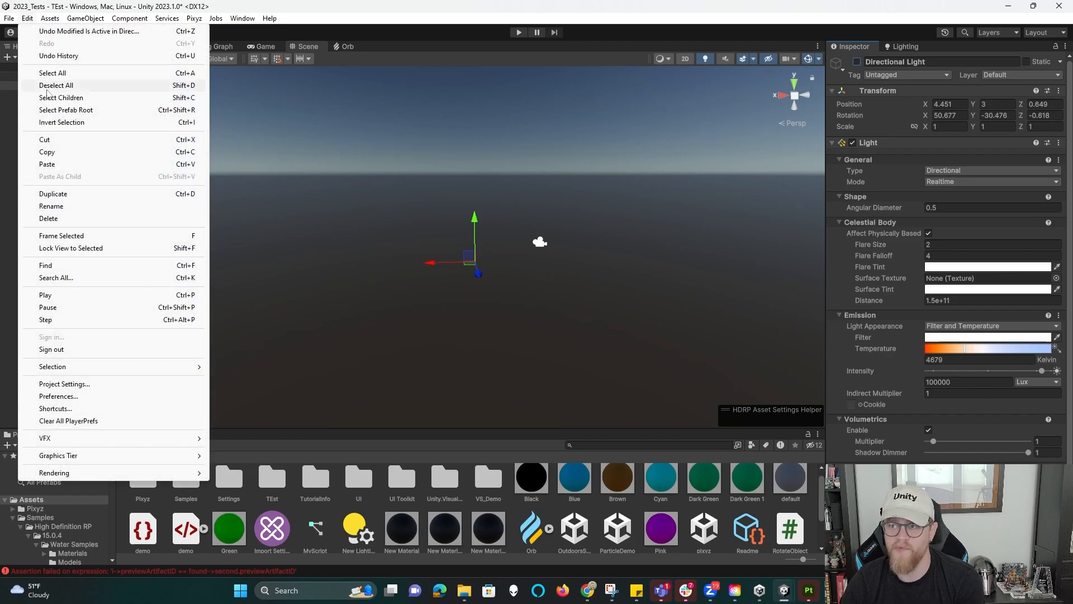
pyautogui.click(74, 388)
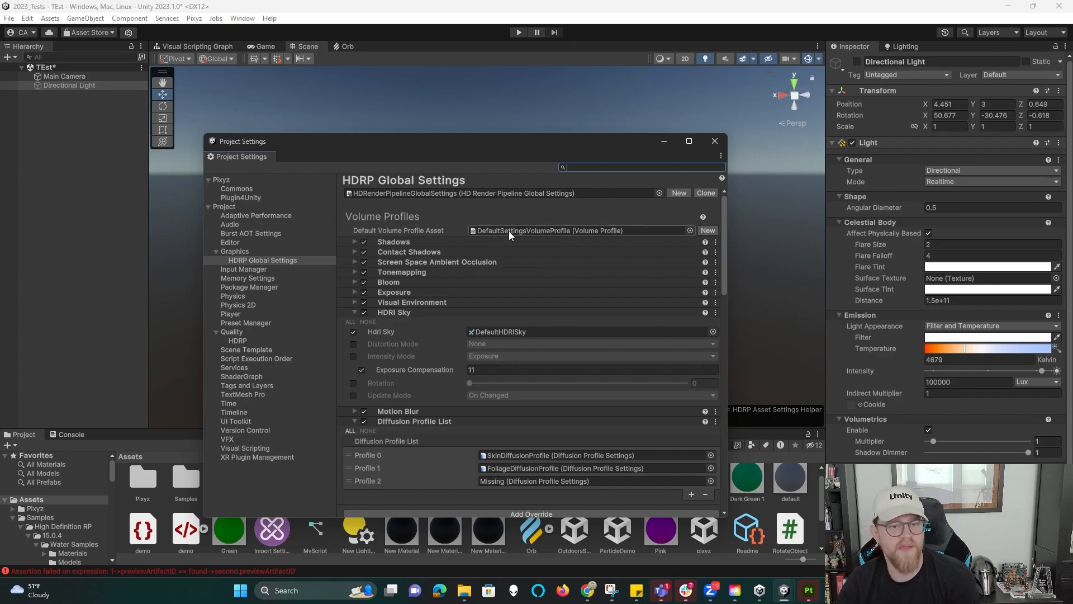
pyautogui.click(353, 312)
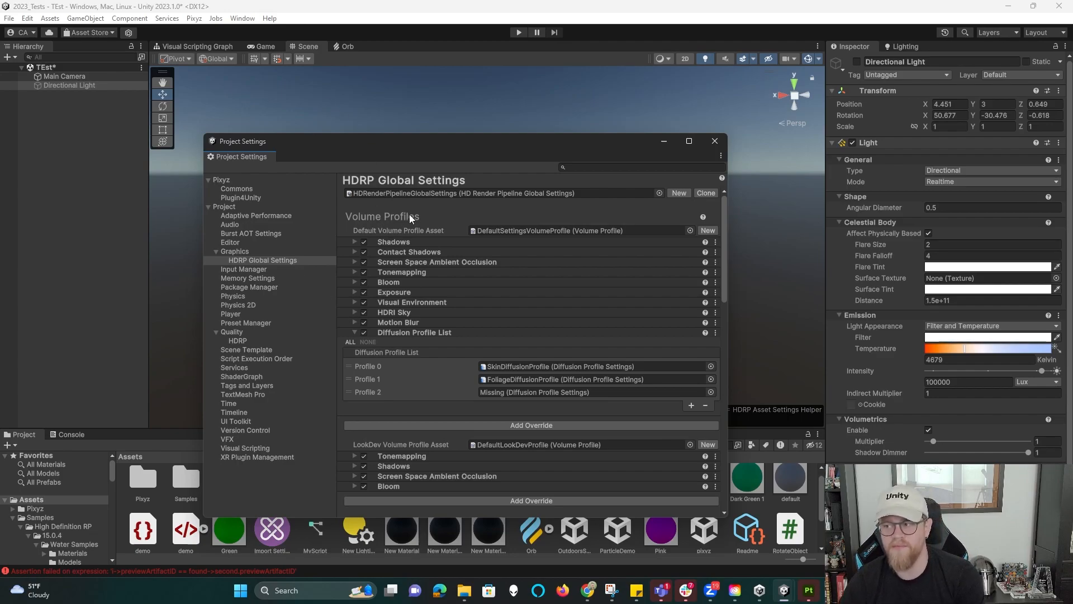
pyautogui.click(356, 332)
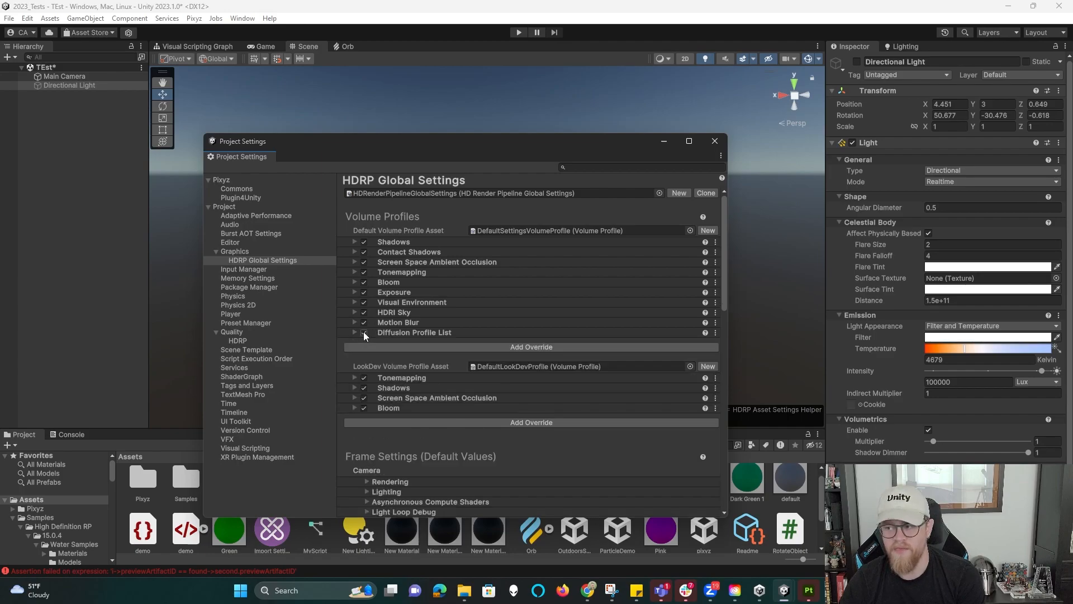
pyautogui.moveTo(541, 141); pyautogui.dragTo(833, 161)
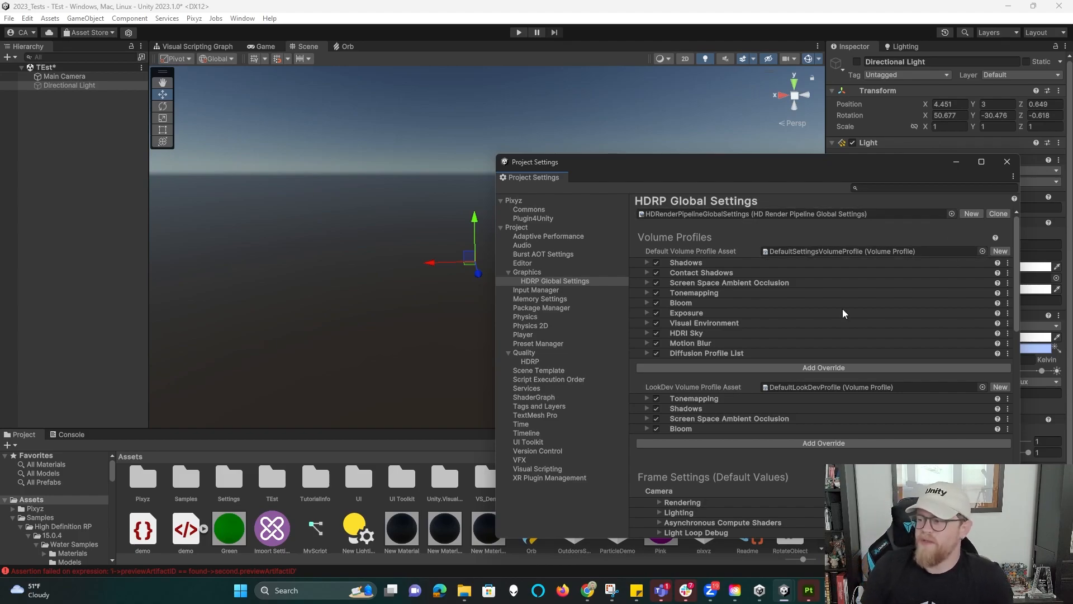
# - Test the default volume profile by switching HDRI Sky, Visual Environment and Exposure off and back on, and close the project settings
pyautogui.click(657, 334)
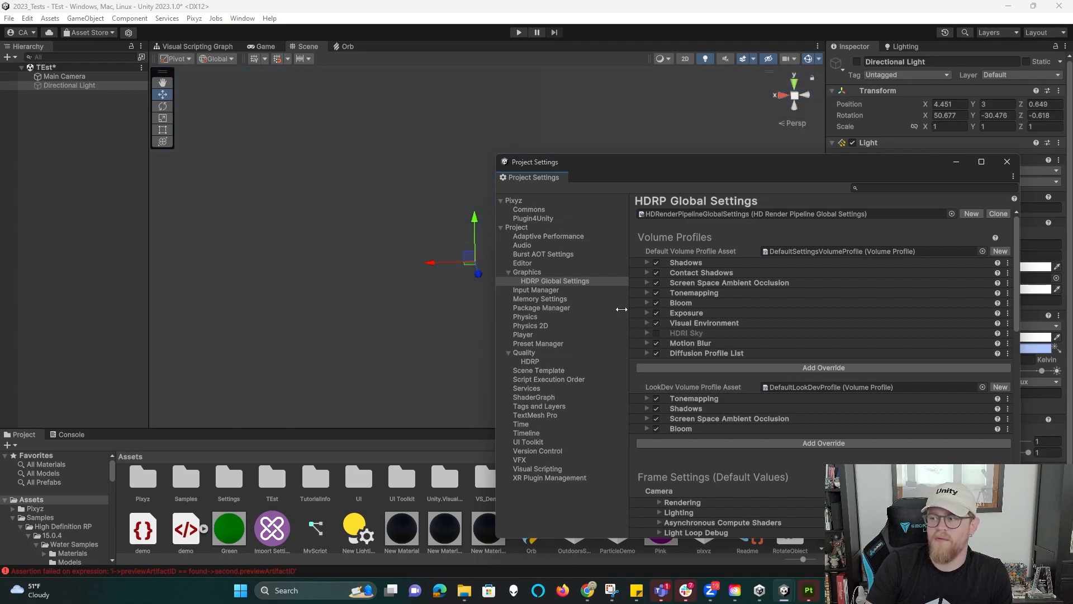
pyautogui.click(656, 323)
pyautogui.click(656, 313)
pyautogui.click(657, 313)
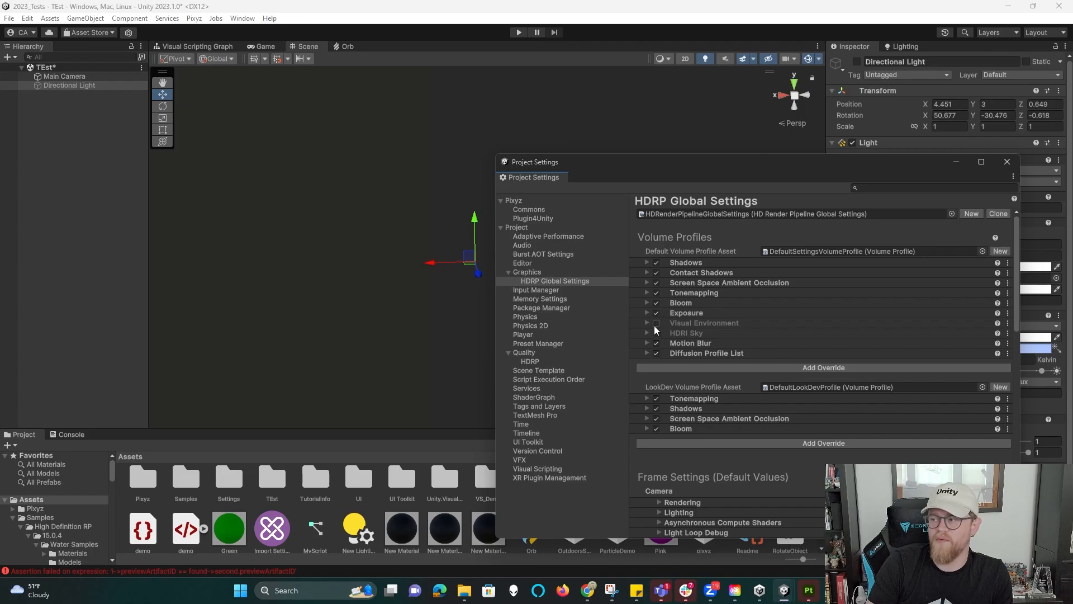
pyautogui.click(656, 323)
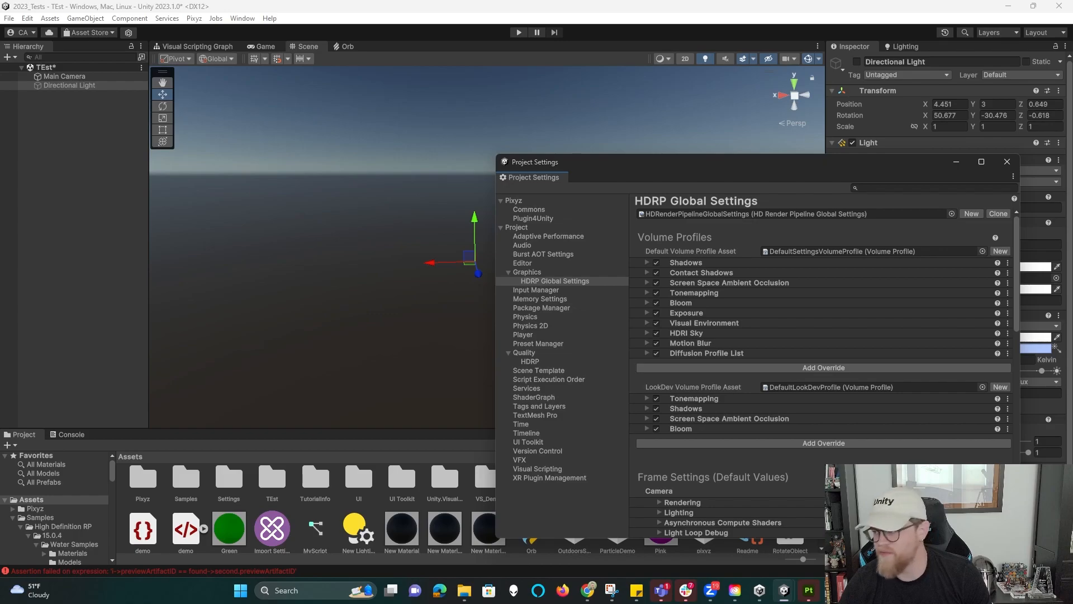
pyautogui.click(1007, 161)
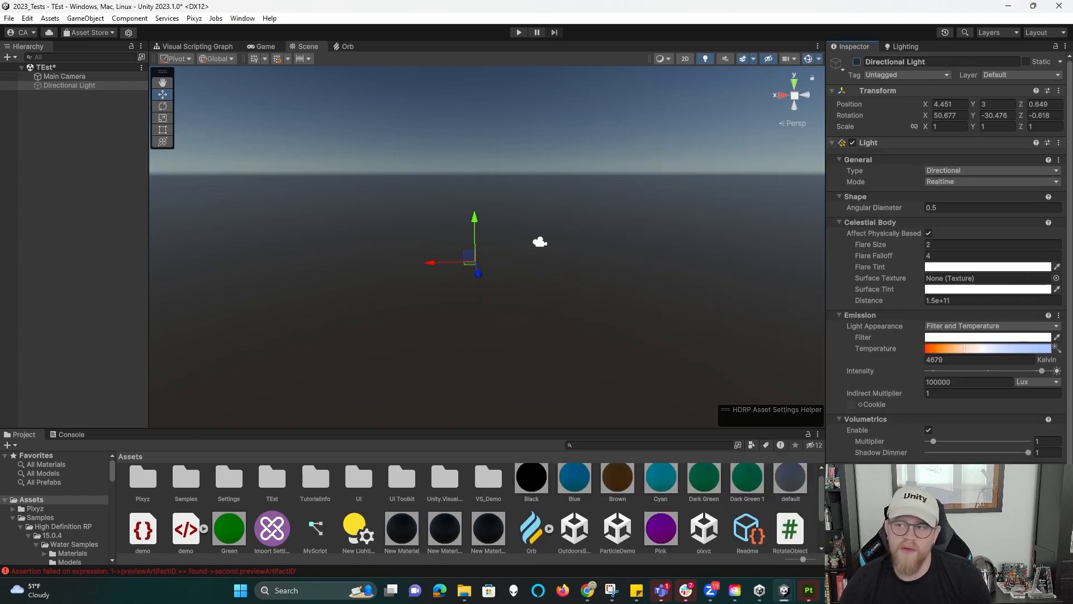
# - Add a Global Volume to the scene and create a new volume profile for it
pyautogui.rightClick(84, 119)
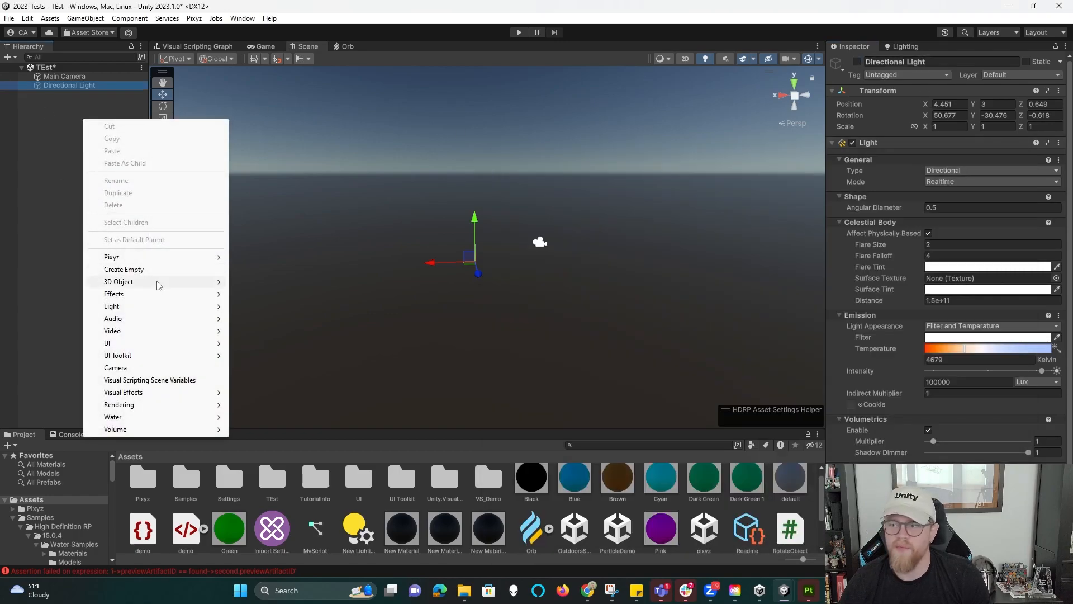
pyautogui.moveTo(194, 430)
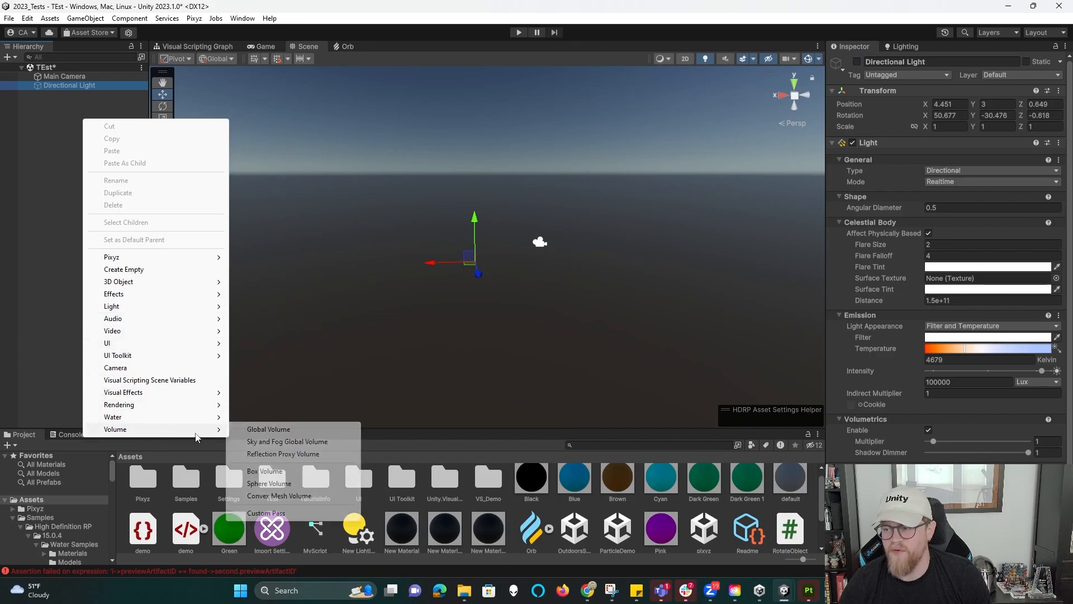
pyautogui.click(269, 429)
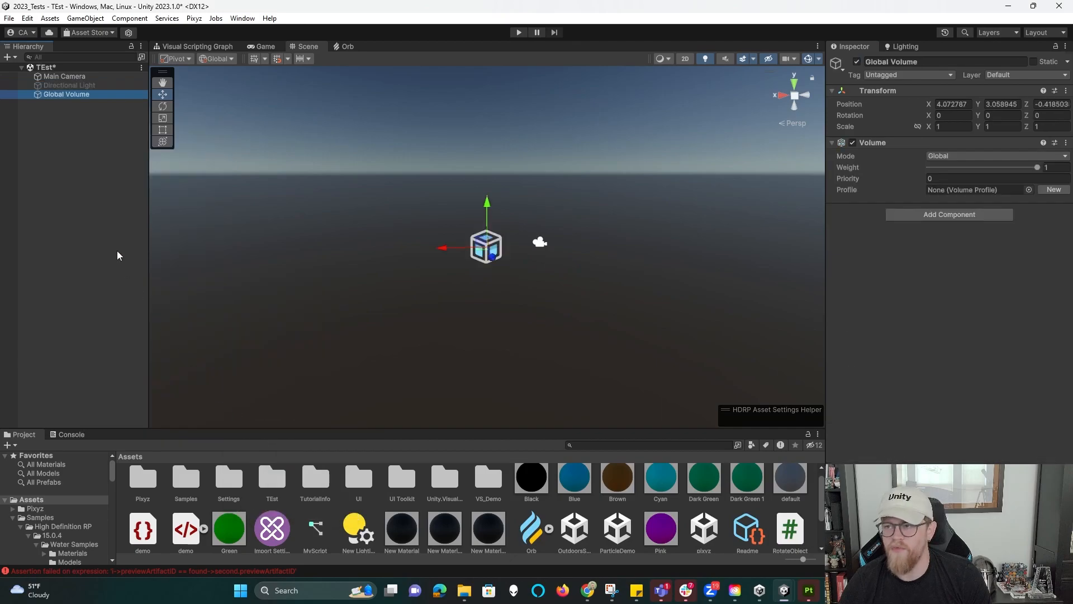
pyautogui.click(1041, 191)
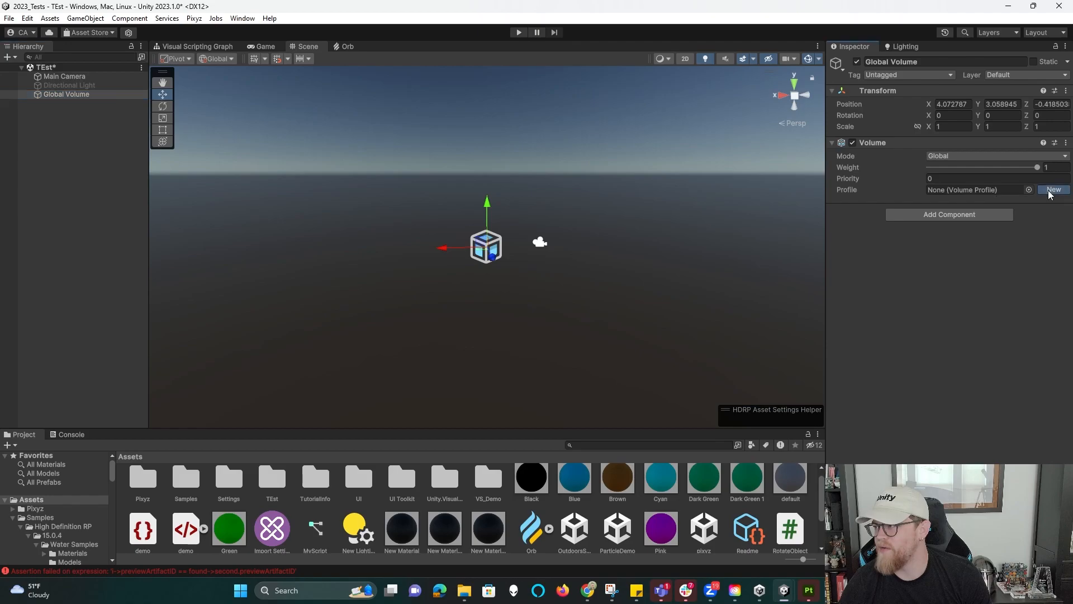
pyautogui.click(950, 231)
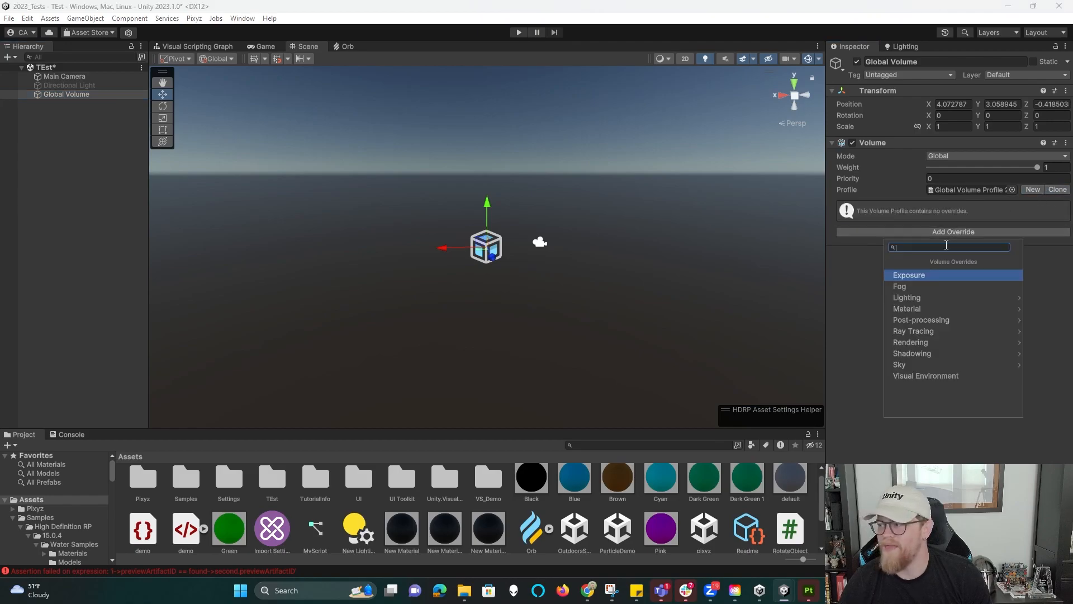
pyautogui.write('hdri')
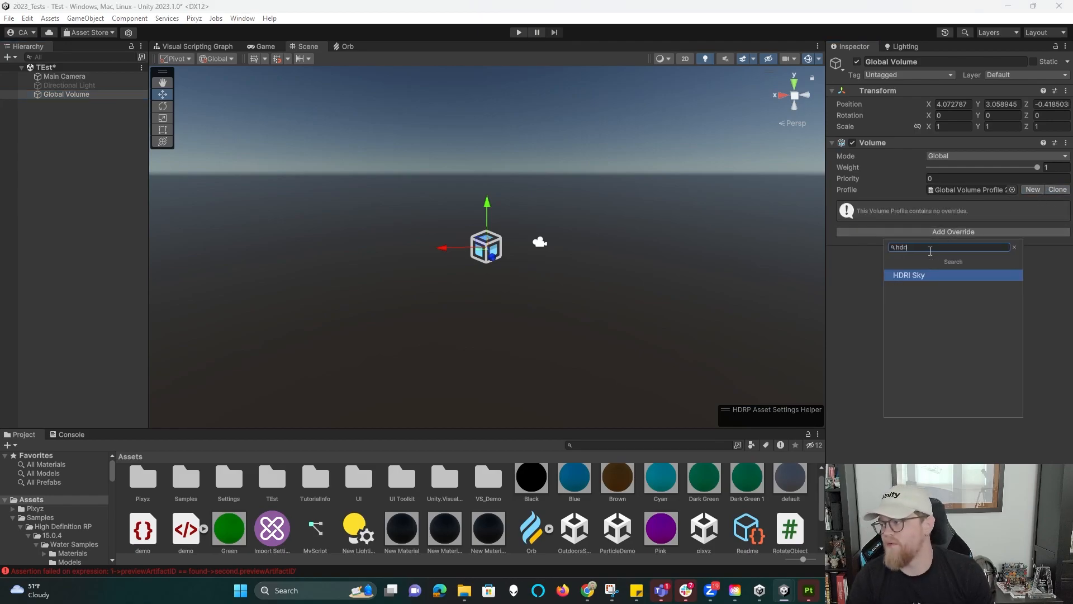
pyautogui.click(942, 275)
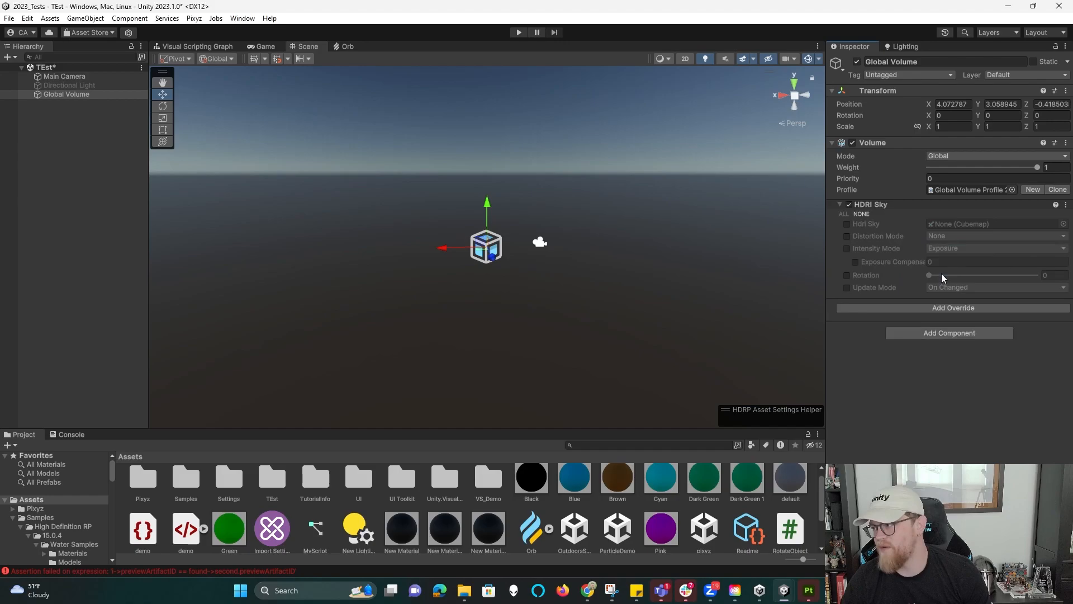
pyautogui.click(847, 224)
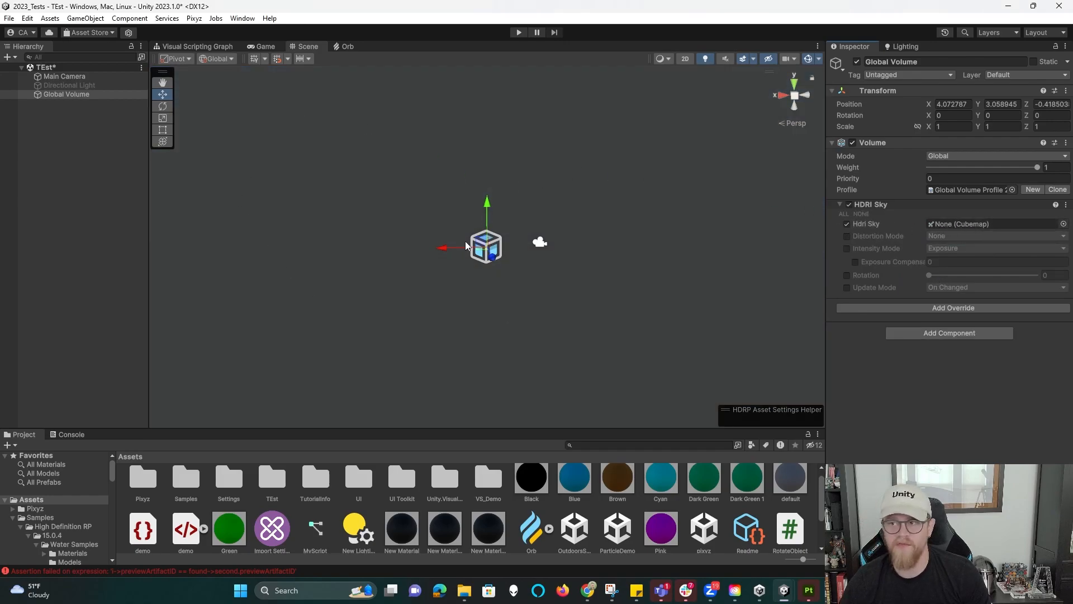
pyautogui.click(849, 205)
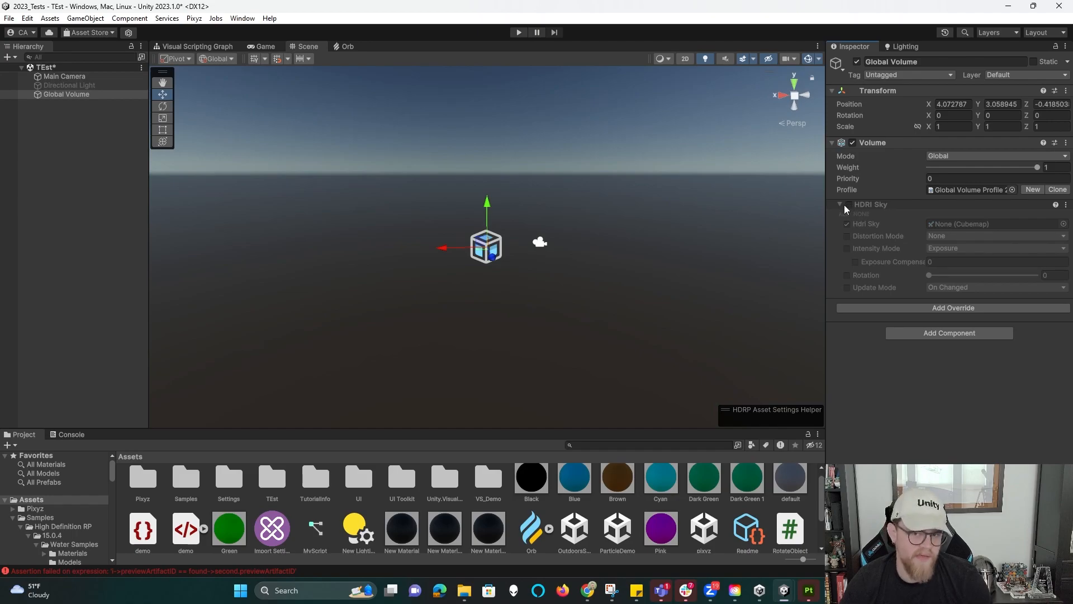
pyautogui.click(1066, 205)
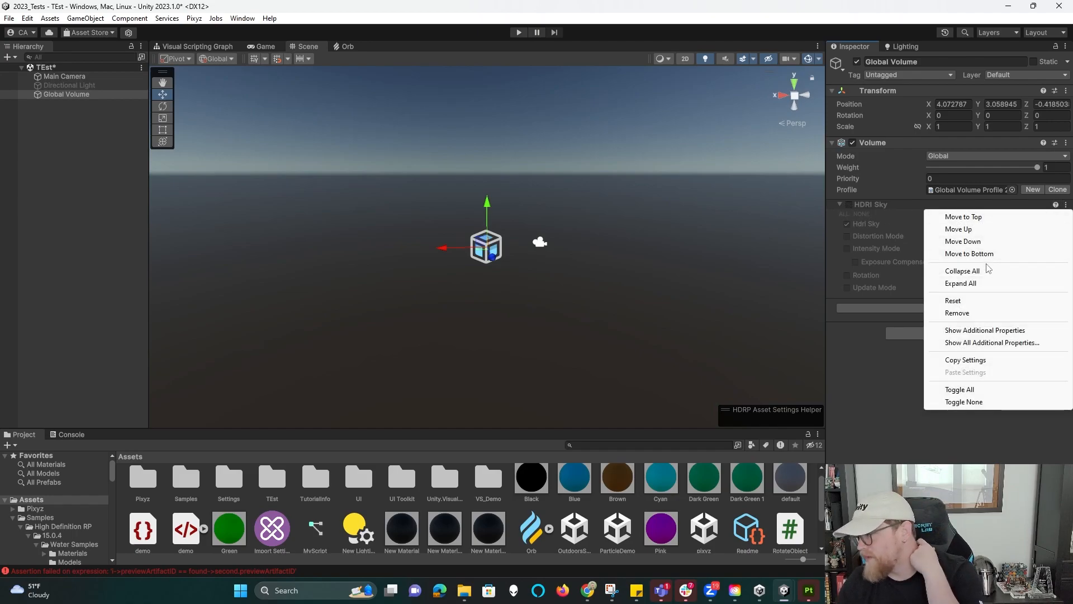
pyautogui.click(955, 313)
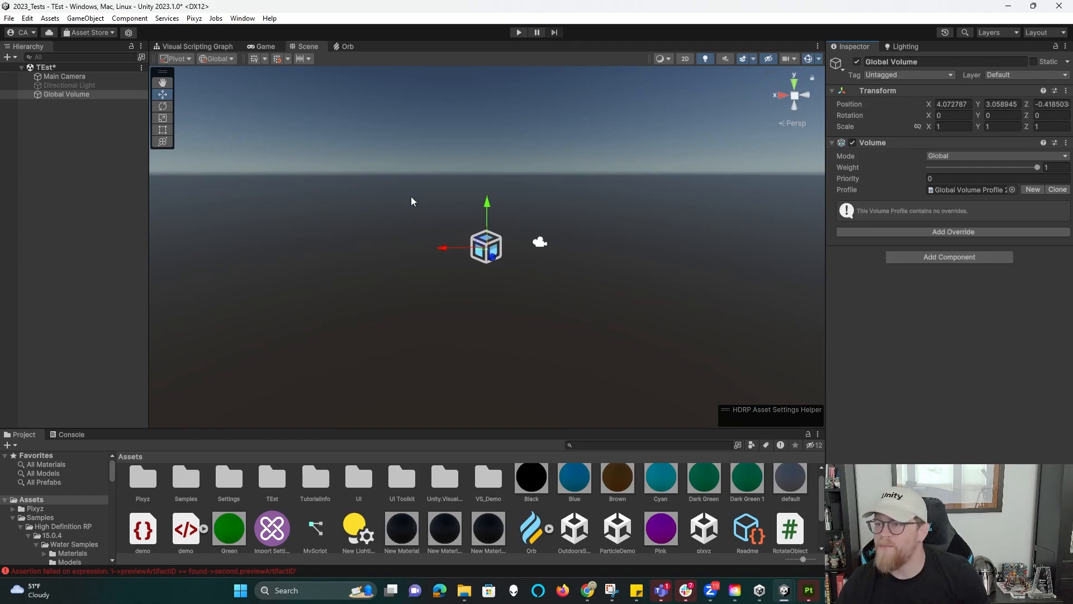
# - Add a 3D cube to the scene
pyautogui.click(85, 18)
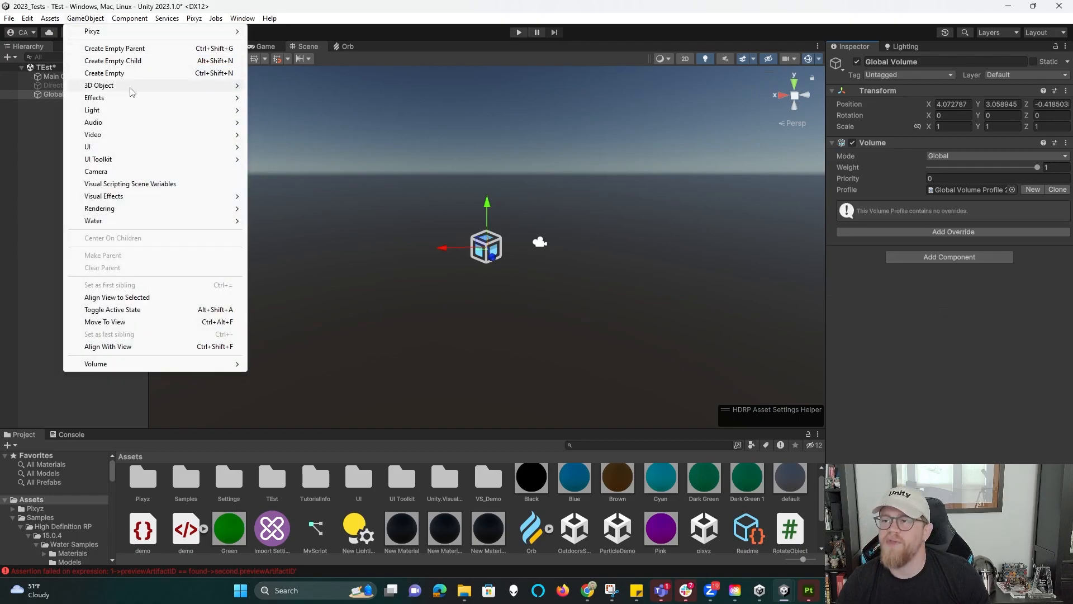
pyautogui.moveTo(173, 87)
pyautogui.click(274, 86)
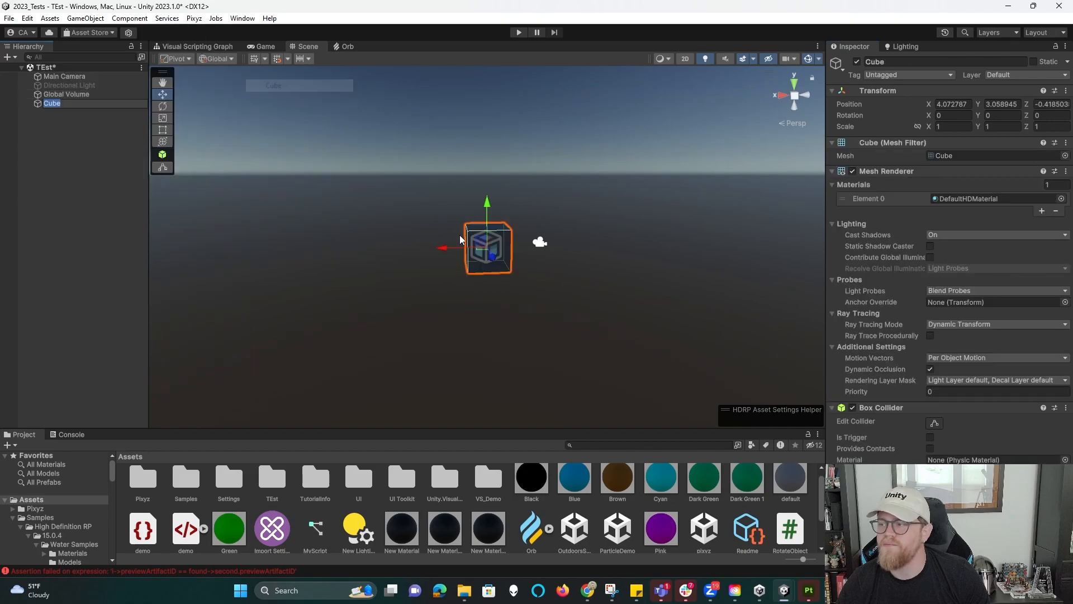
pyautogui.click(500, 245)
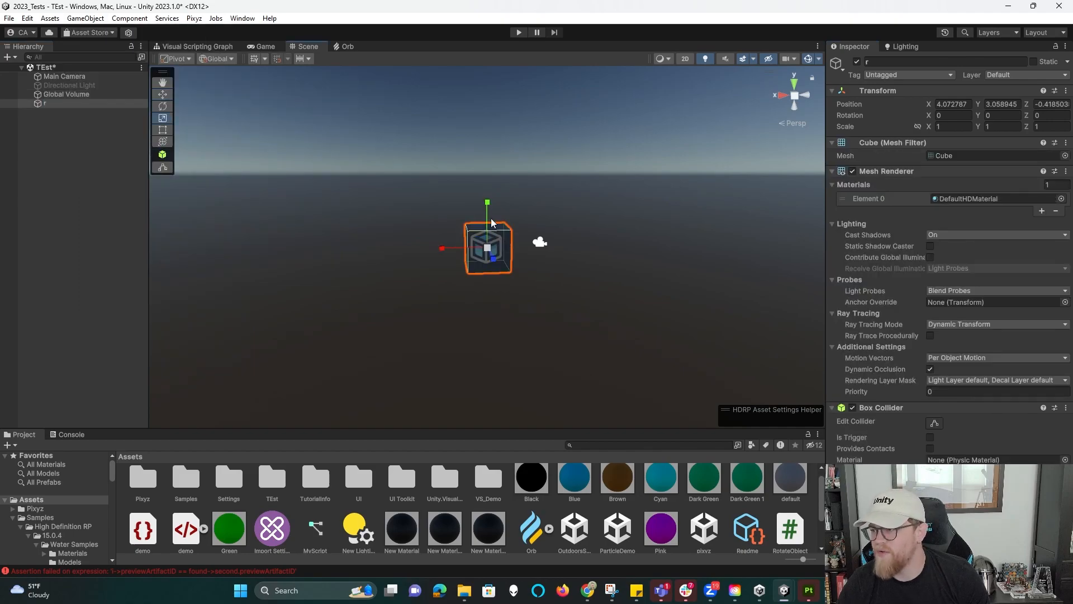
# - Scale the cube into a thin square floor slab about 5.4 wide and deep and about 0.064 thick
pyautogui.moveTo(488, 206); pyautogui.dragTo(558, 162)
pyautogui.press('w')
pyautogui.press('r')
pyautogui.moveTo(489, 238); pyautogui.dragTo(553, 240)
# - Duplicate the floor slab and set the copy's Z rotation to 90 to make an upright wall
pyautogui.hotkey('ctrl', 'd')
pyautogui.press('w')
pyautogui.press('e')
pyautogui.click(1037, 115)
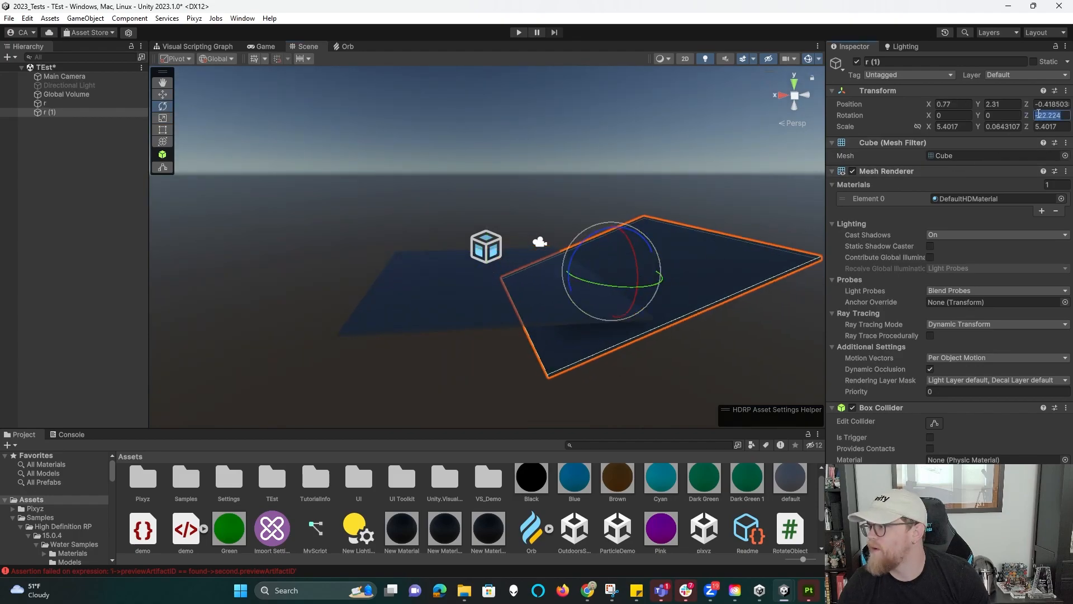
pyautogui.write('90')
pyautogui.press('Return')
# - Move the upright wall onto the floor's edge at about X 1.39, Y 5
pyautogui.click(794, 99)
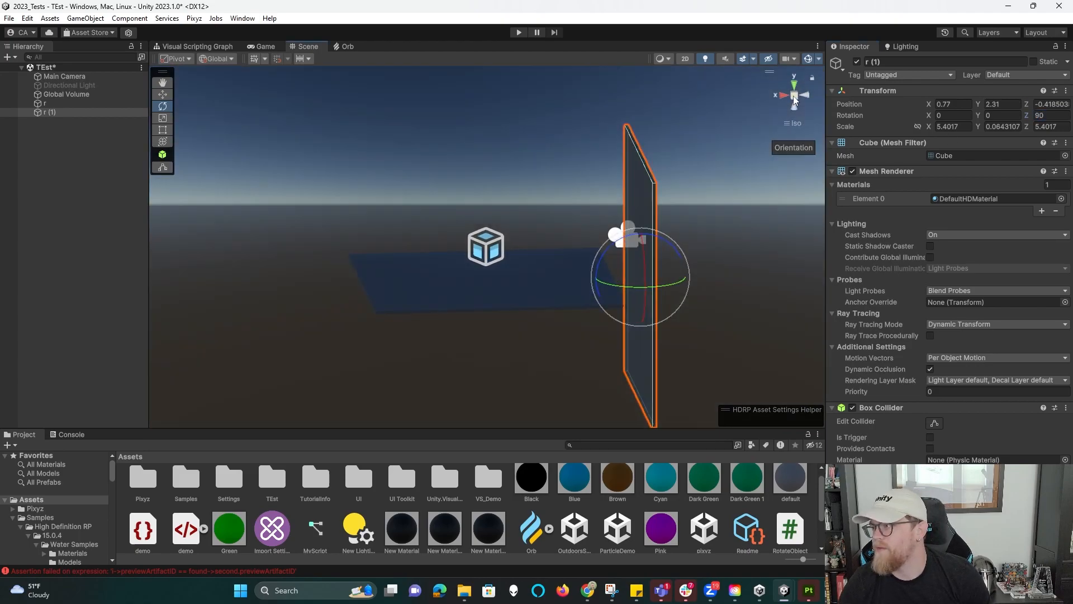
pyautogui.click(803, 96)
pyautogui.click(783, 95)
pyautogui.press('w')
pyautogui.moveTo(637, 266); pyautogui.dragTo(607, 154)
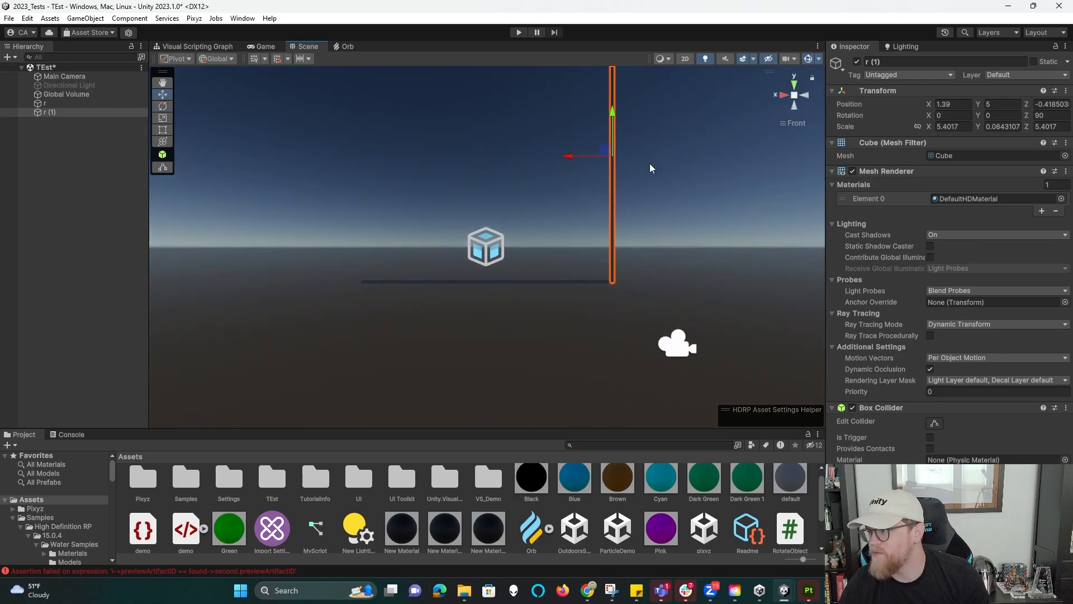
pyautogui.moveTo(650, 167); pyautogui.dragTo(650, 211, button='middle')
# - Duplicate the wall and set the copy's Y rotation to 90 so it stands perpendicular to the first wall
pyautogui.click(798, 94)
pyautogui.keyDown('alt'); pyautogui.moveTo(525, 251); pyautogui.dragTo(694, 284); pyautogui.keyUp('alt')
pyautogui.hotkey('ctrl', 'd')
pyautogui.press('e')
pyautogui.moveTo(518, 206); pyautogui.dragTo(705, 204)
pyautogui.click(1008, 115)
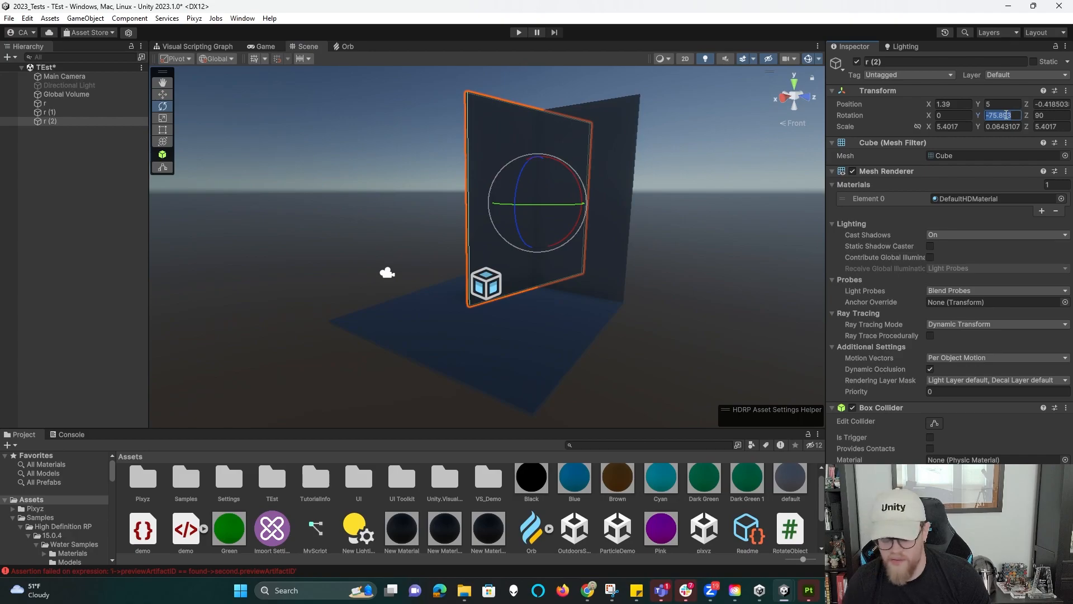
pyautogui.write('90')
pyautogui.press('Return')
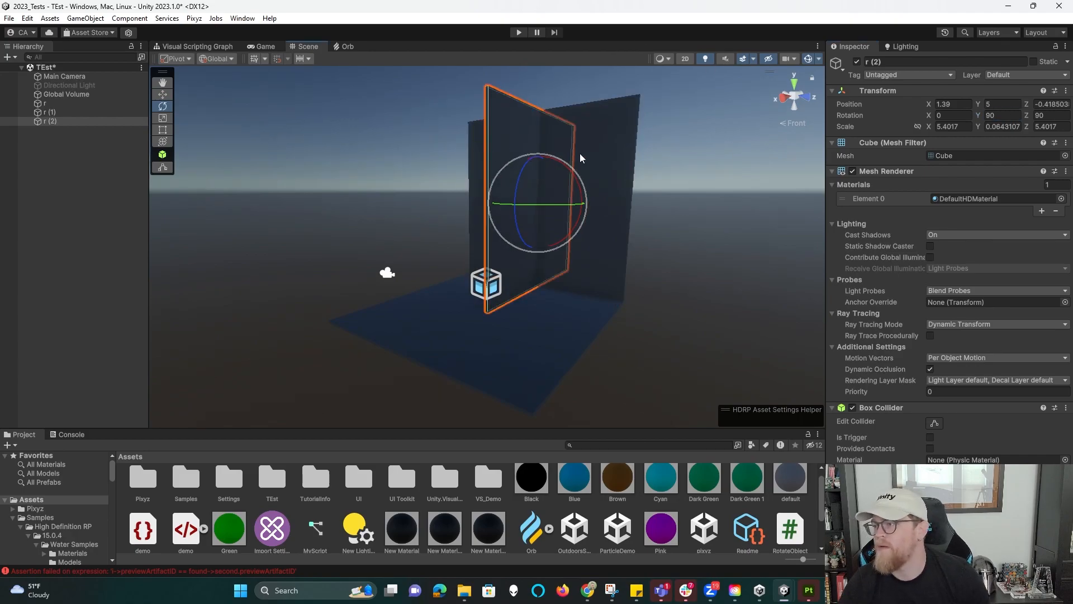
# - Move the second wall to about X 4.07, Z -3.11 so it forms a corner with the first wall and floor
pyautogui.click(794, 97)
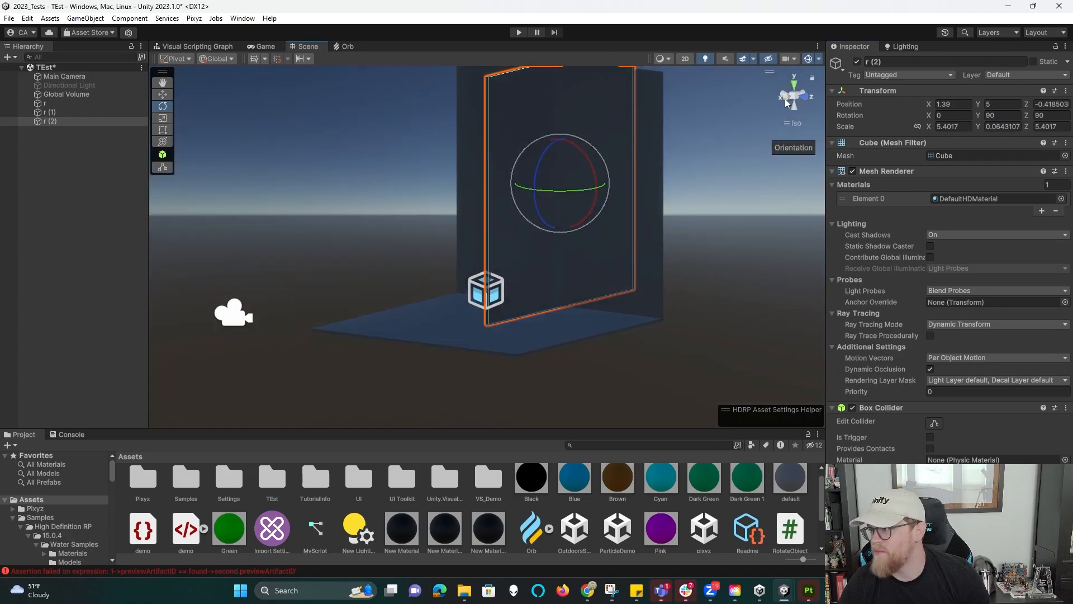
pyautogui.click(785, 100)
pyautogui.press('w')
pyautogui.moveTo(537, 206); pyautogui.dragTo(413, 214)
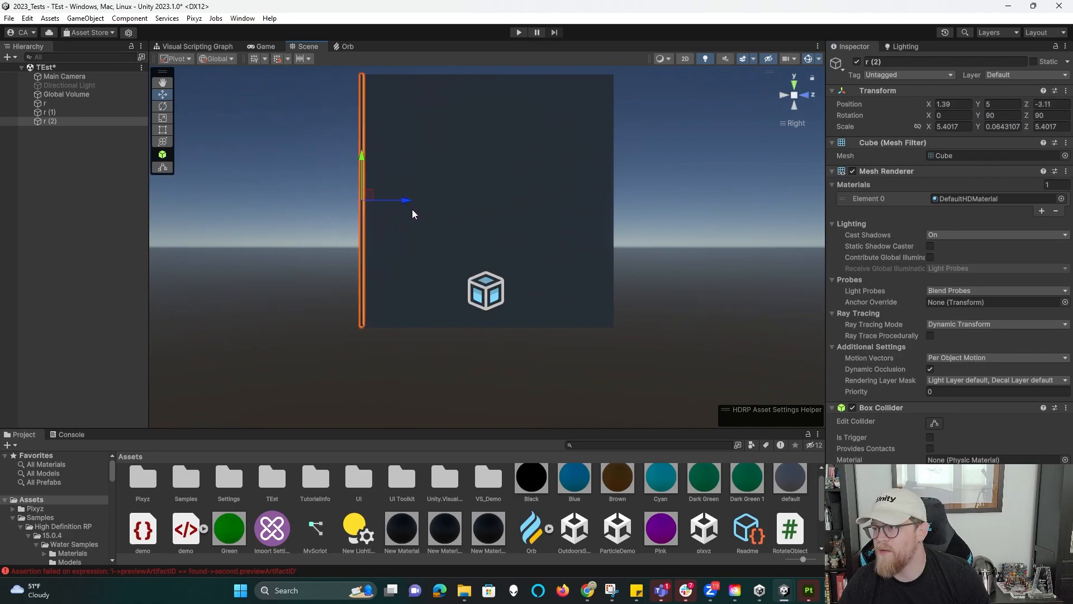
pyautogui.click(803, 96)
pyautogui.moveTo(573, 200); pyautogui.dragTo(444, 199)
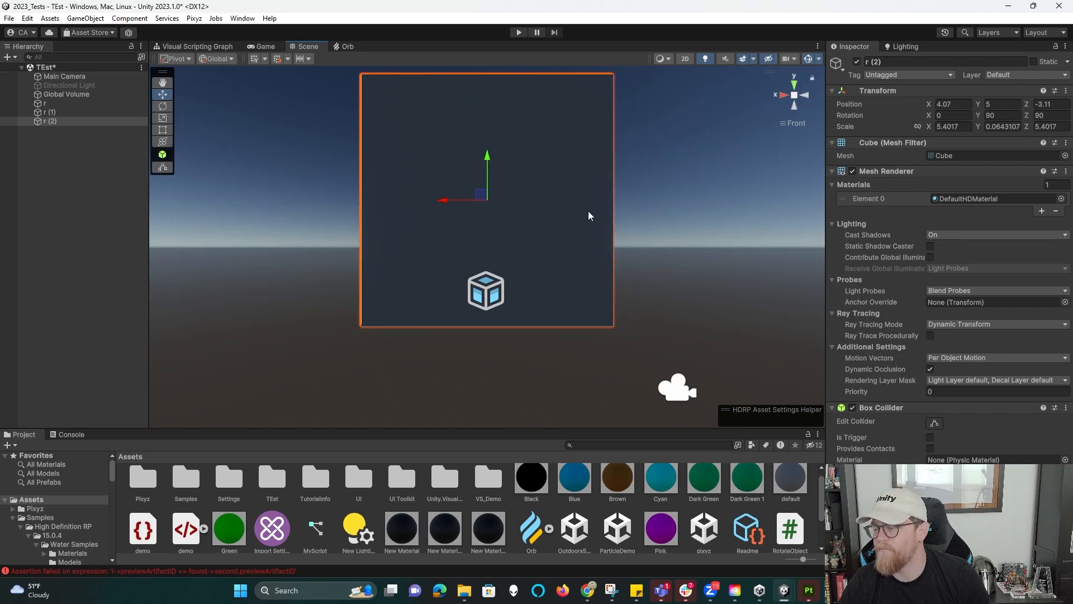
pyautogui.click(794, 97)
pyautogui.keyDown('alt'); pyautogui.moveTo(623, 232); pyautogui.dragTo(730, 281); pyautogui.keyUp('alt')
pyautogui.click(729, 281)
pyautogui.keyDown('alt'); pyautogui.moveTo(512, 259); pyautogui.dragTo(575, 257); pyautogui.keyUp('alt')
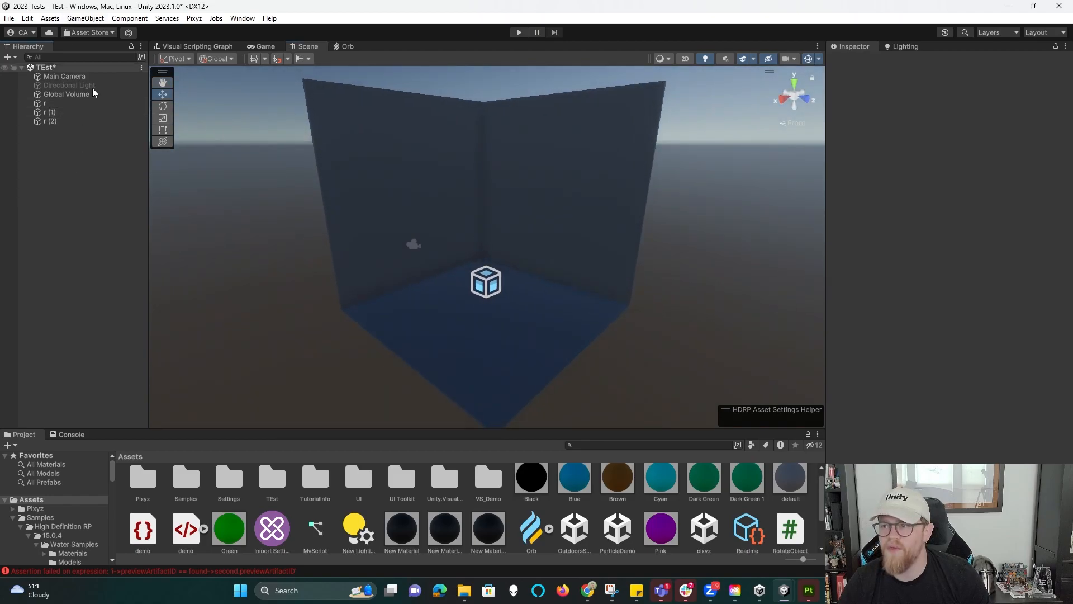
# - Add a sphere named w and place it above the floor at about X 4.85, Z 1.93
pyautogui.rightClick(81, 173)
pyautogui.moveTo(148, 335)
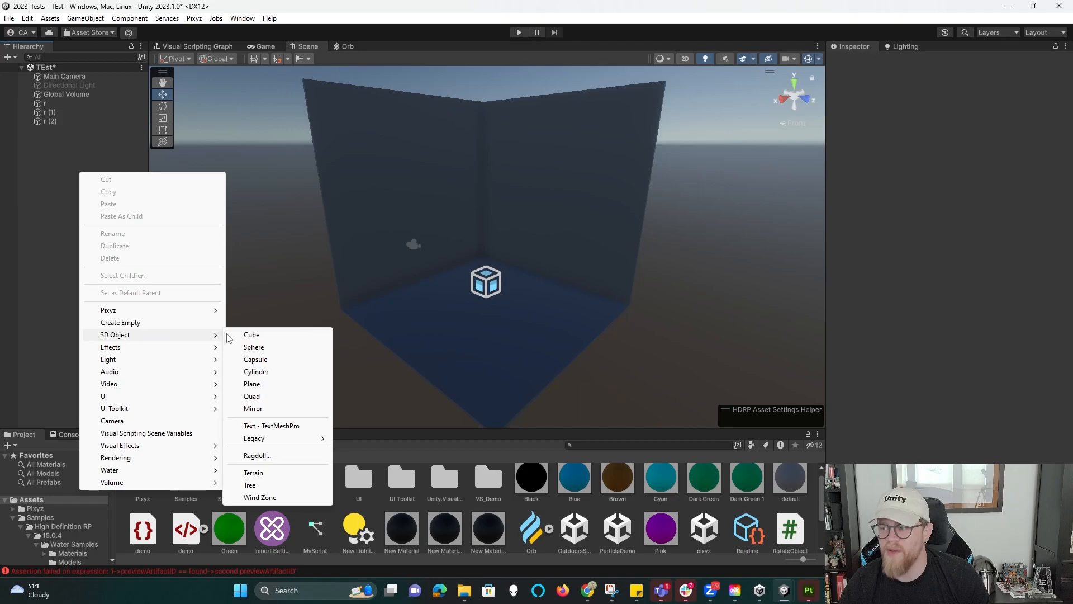
pyautogui.click(254, 347)
pyautogui.write('w')
pyautogui.moveTo(489, 253); pyautogui.dragTo(555, 289)
# - Add a cylinder named c and move it to the opposite side of the room from the sphere
pyautogui.rightClick(88, 175)
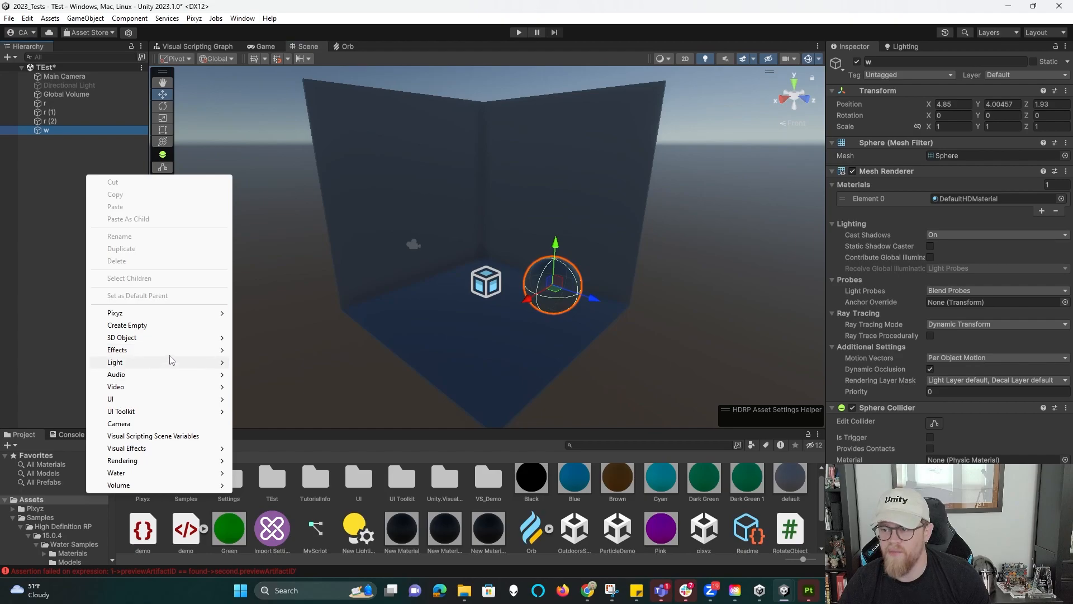
pyautogui.moveTo(192, 339)
pyautogui.click(291, 374)
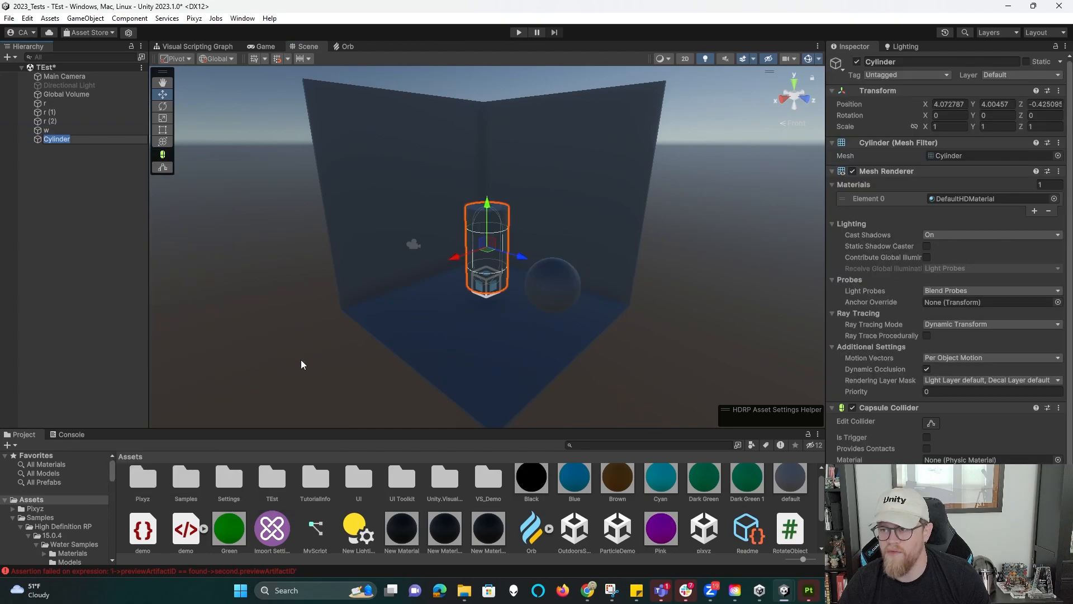
pyautogui.write('c')
pyautogui.press('Return')
pyautogui.moveTo(490, 247); pyautogui.dragTo(398, 202)
pyautogui.click(87, 212)
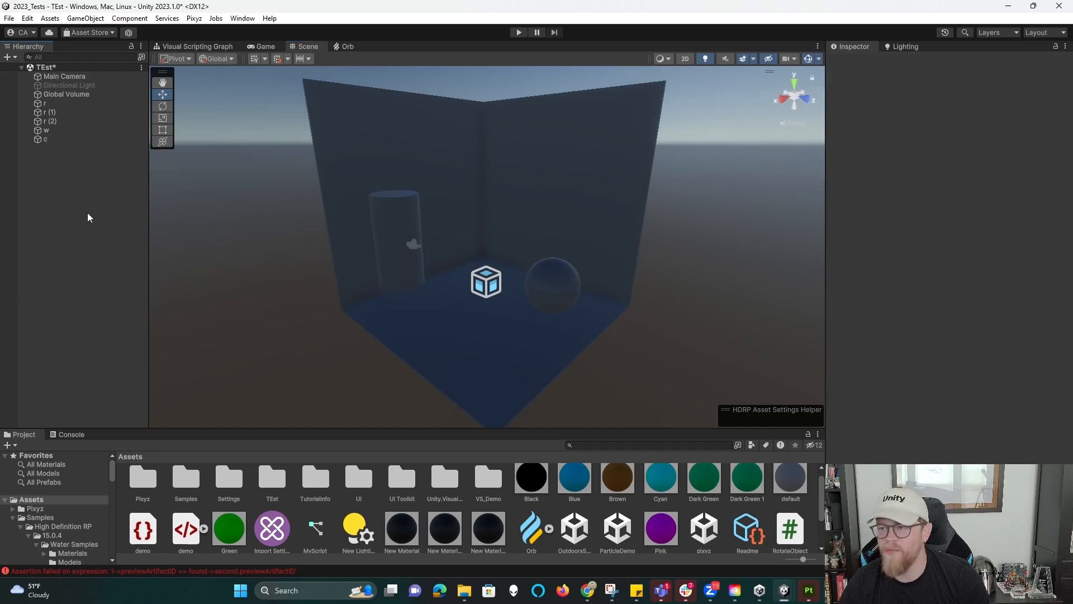
# - Add a cube named w and place it on the floor near the back corner between the walls
pyautogui.rightClick(86, 213)
pyautogui.moveTo(168, 375)
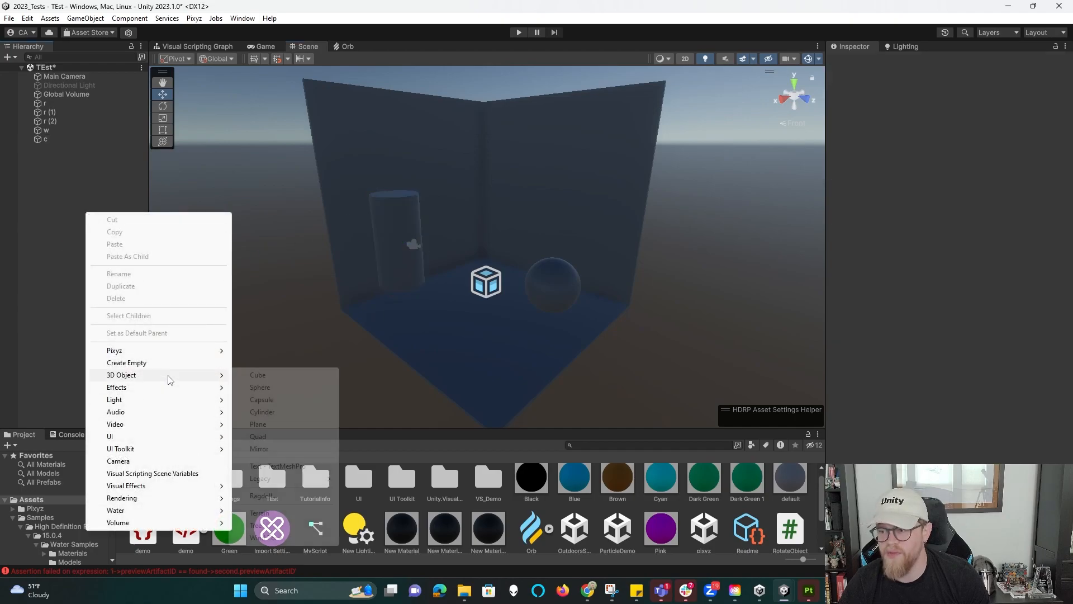
pyautogui.click(257, 375)
pyautogui.write('W')
pyautogui.moveTo(484, 251)
pyautogui.mouseDown()
pyautogui.moveTo(482, 331)
pyautogui.moveTo(482, 250)
pyautogui.mouseUp()
pyautogui.keyDown('alt'); pyautogui.moveTo(569, 250); pyautogui.dragTo(394, 273); pyautogui.keyUp('alt')
pyautogui.moveTo(485, 208); pyautogui.dragTo(426, 280)
# - Shift the cylinder inward over the floor and move the sphere to about X 3.18, Z 1.03
pyautogui.click(554, 282)
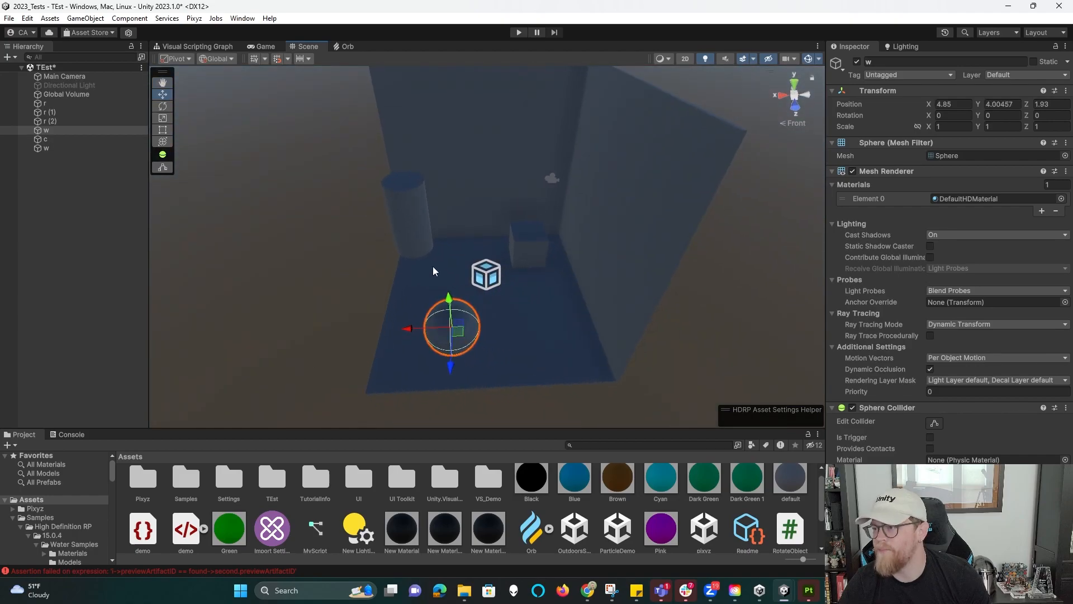
pyautogui.click(431, 246)
pyautogui.moveTo(417, 234); pyautogui.dragTo(463, 238)
pyautogui.click(464, 316)
pyautogui.moveTo(455, 335); pyautogui.dragTo(570, 216)
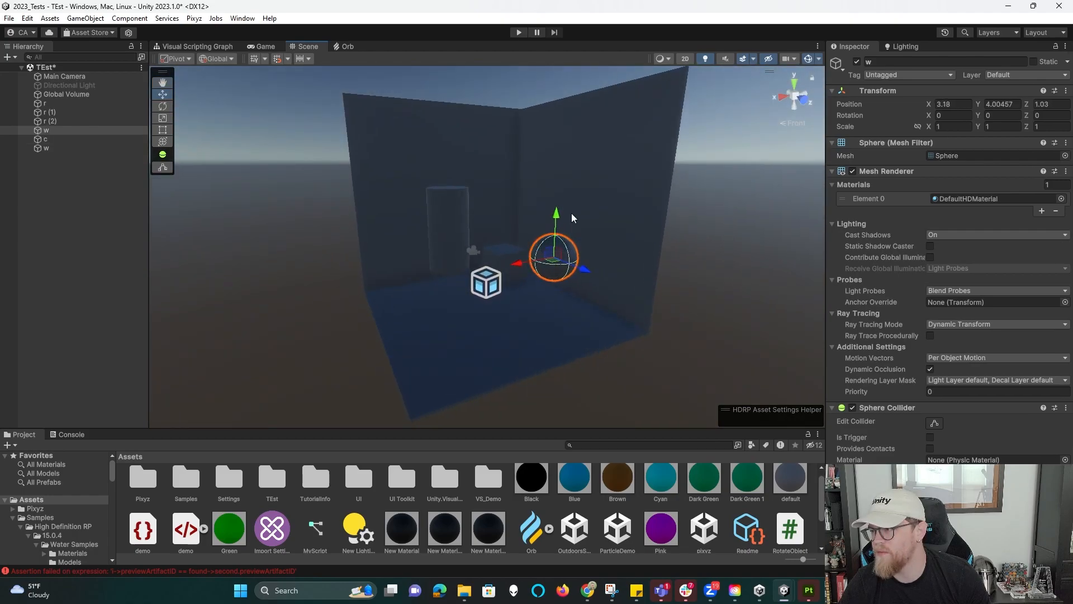
# - Rotate the cylinder so that it stands tilted above the floor
pyautogui.click(468, 230)
pyautogui.press('e')
pyautogui.moveTo(463, 217); pyautogui.dragTo(526, 250)
pyautogui.press('w')
pyautogui.click(669, 244)
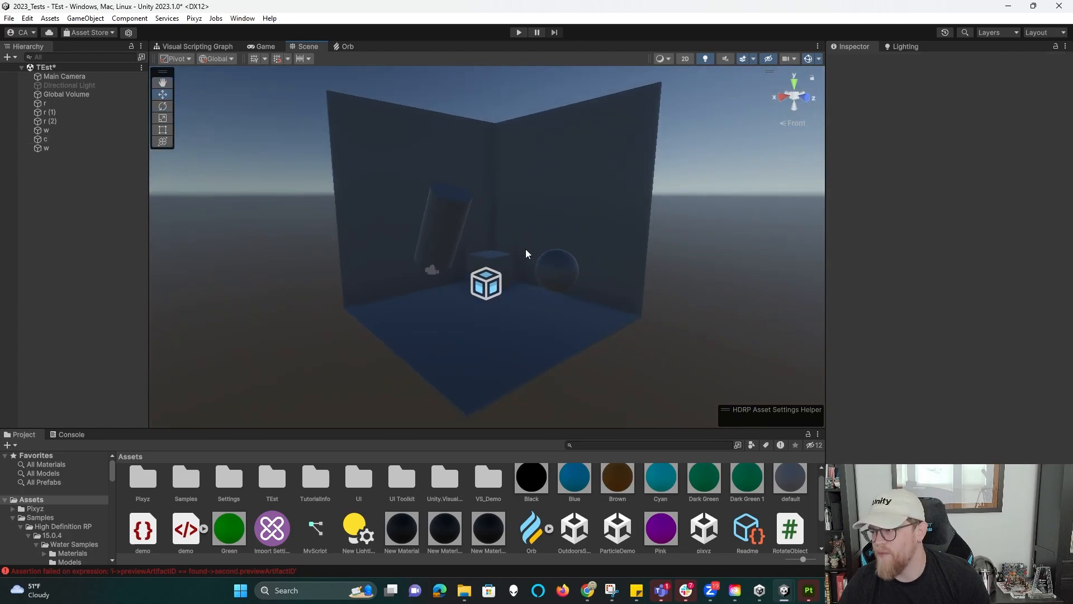
# - Enable the Directional Light object so that it lights the test geometry
pyautogui.click(65, 85)
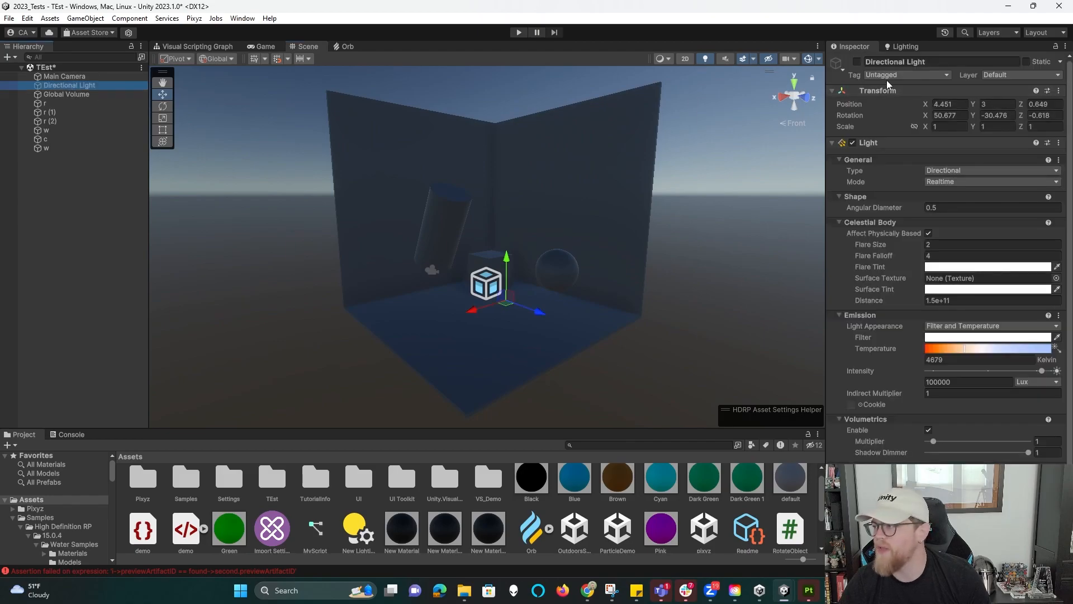
pyautogui.click(857, 62)
pyautogui.keyDown('alt'); pyautogui.moveTo(592, 200); pyautogui.dragTo(362, 218); pyautogui.keyUp('alt')
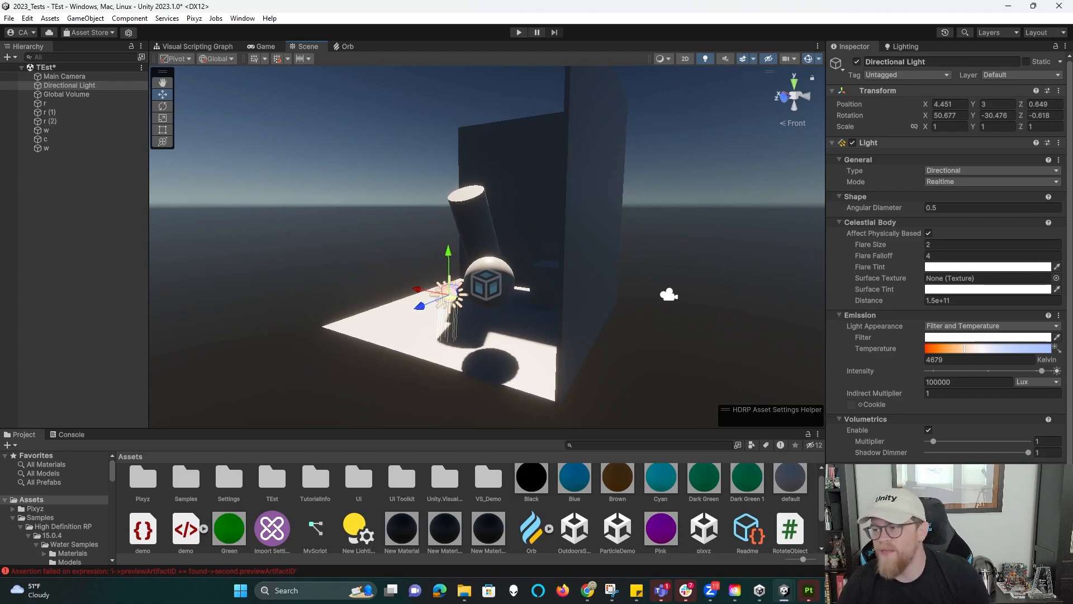
# - Examine the directional light's shadows on the floor, walls and test objects from several angles and distances
pyautogui.keyDown('alt'); pyautogui.moveTo(387, 283); pyautogui.dragTo(528, 279); pyautogui.keyUp('alt')
pyautogui.scroll(-3, 529, 280)
pyautogui.scroll(12, 528, 279)
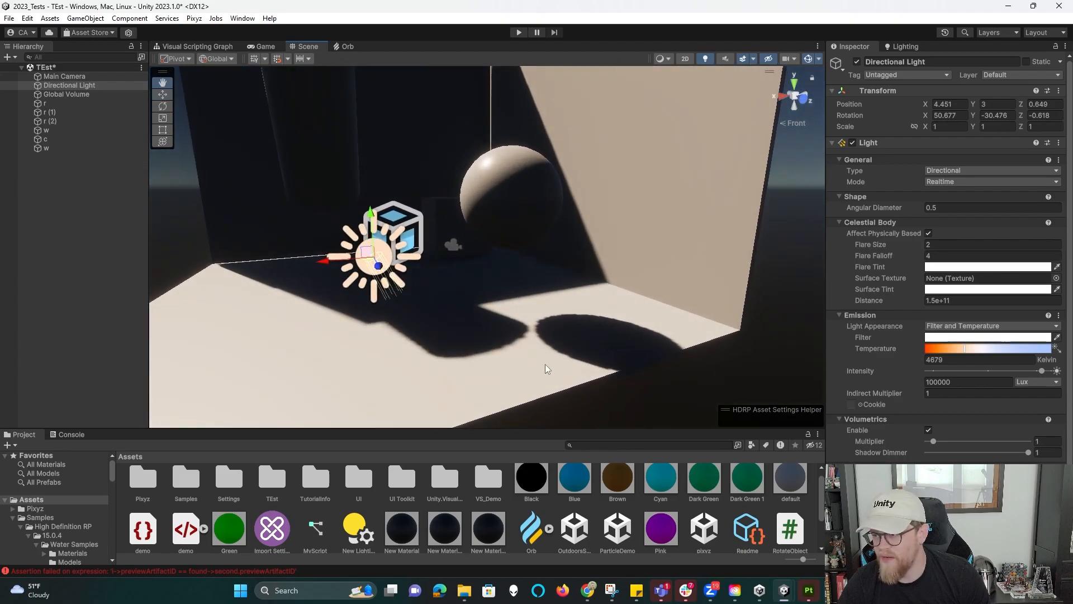
pyautogui.scroll(-6, 548, 365)
pyautogui.scroll(-3, 412, 284)
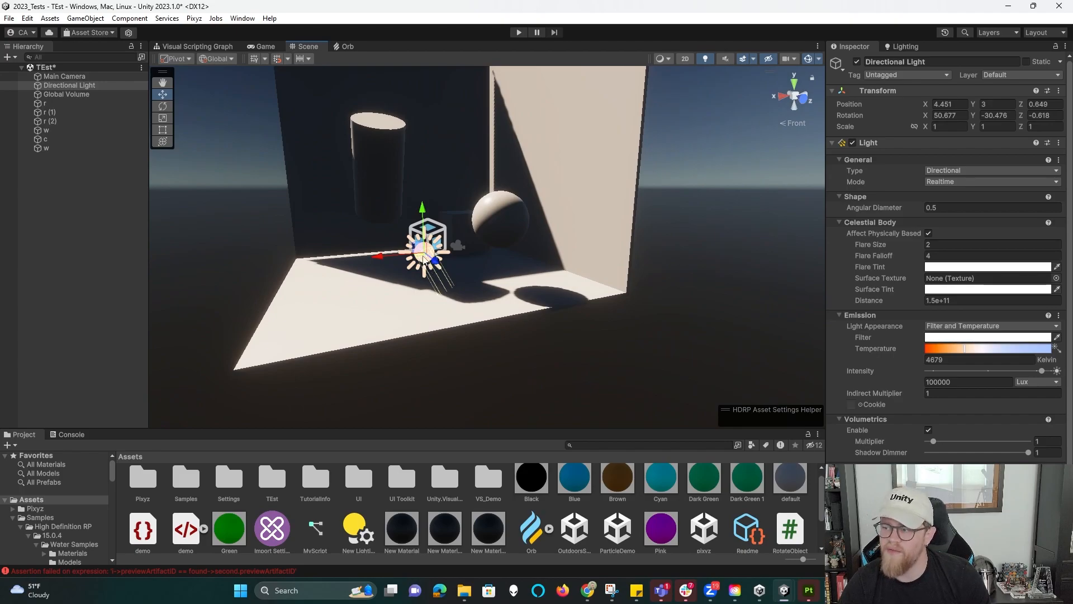
pyautogui.keyDown('alt'); pyautogui.moveTo(450, 242); pyautogui.dragTo(494, 255); pyautogui.keyUp('alt')
pyautogui.moveTo(494, 256); pyautogui.dragTo(536, 242, button='middle')
pyautogui.keyDown('alt'); pyautogui.moveTo(535, 242); pyautogui.dragTo(731, 426, button='right'); pyautogui.keyUp('alt')
pyautogui.keyDown('alt'); pyautogui.moveTo(583, 265); pyautogui.dragTo(562, 241, button='right'); pyautogui.keyUp('alt')
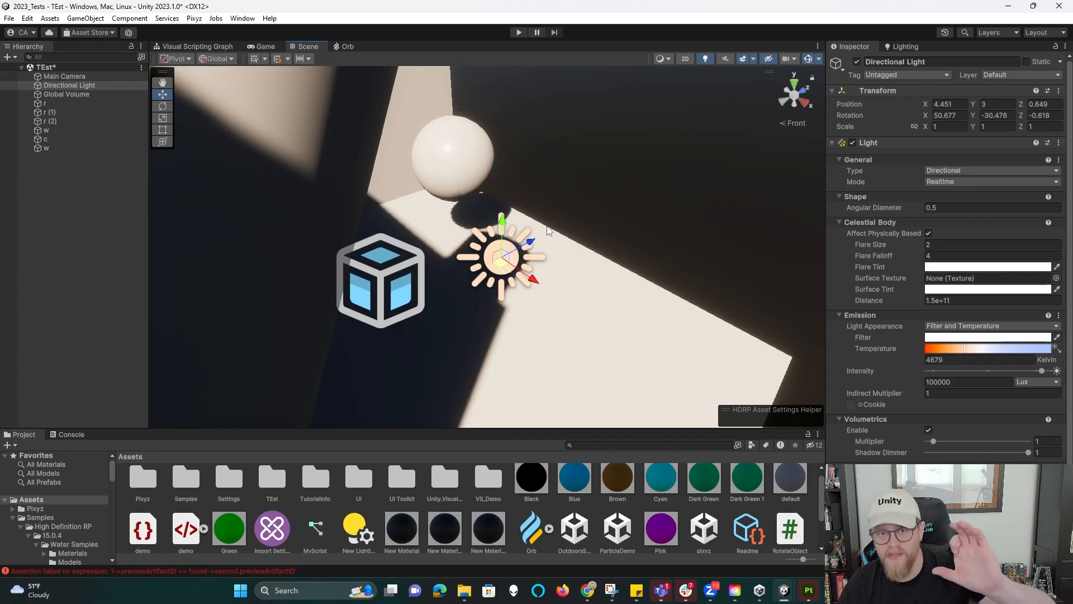
# - Rotate the directional light to about X 40.7, Y -91.2, Z -19.2 so it shines into the corner
pyautogui.moveTo(619, 197); pyautogui.dragTo(721, 551, button='right')
pyautogui.keyDown('alt'); pyautogui.moveTo(558, 384); pyautogui.dragTo(556, 313); pyautogui.keyUp('alt')
pyautogui.press('e')
pyautogui.moveTo(422, 255); pyautogui.dragTo(454, 276)
# - Inspect the lit surfaces and the shadow edges of the sphere, cube and cylinder from different angles
pyautogui.keyDown('alt'); pyautogui.moveTo(553, 230); pyautogui.dragTo(530, 328); pyautogui.keyUp('alt')
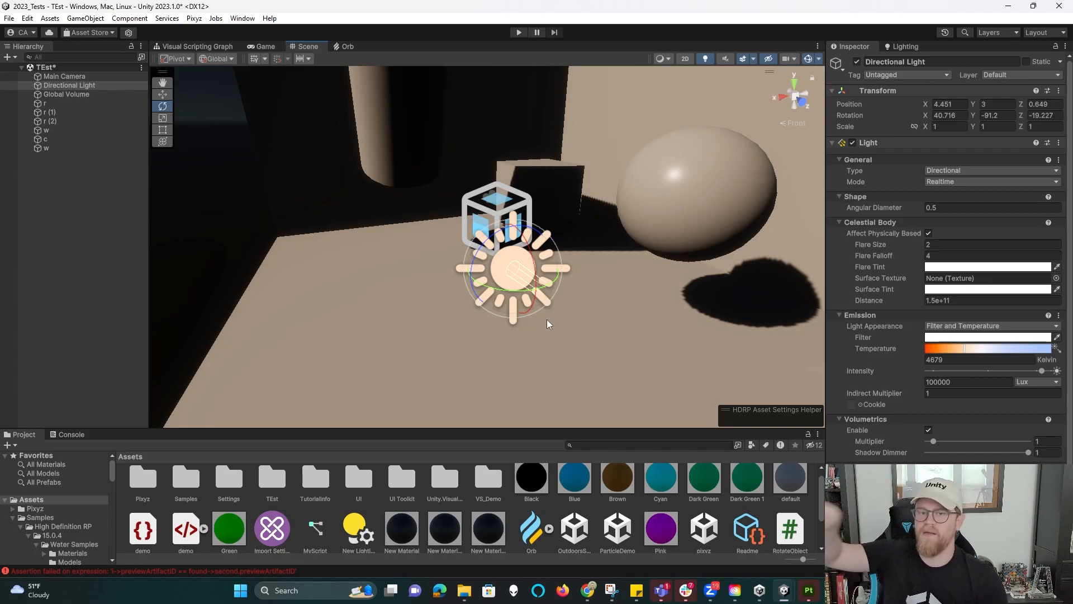
pyautogui.keyDown('alt'); pyautogui.moveTo(522, 310); pyautogui.dragTo(774, 359); pyautogui.keyUp('alt')
pyautogui.moveTo(606, 300)
pyautogui.mouseDown(button='middle')
pyautogui.moveTo(696, 293)
pyautogui.moveTo(601, 292)
pyautogui.mouseUp(button='middle')
pyautogui.keyDown('alt'); pyautogui.moveTo(601, 292); pyautogui.dragTo(577, 296); pyautogui.keyUp('alt')
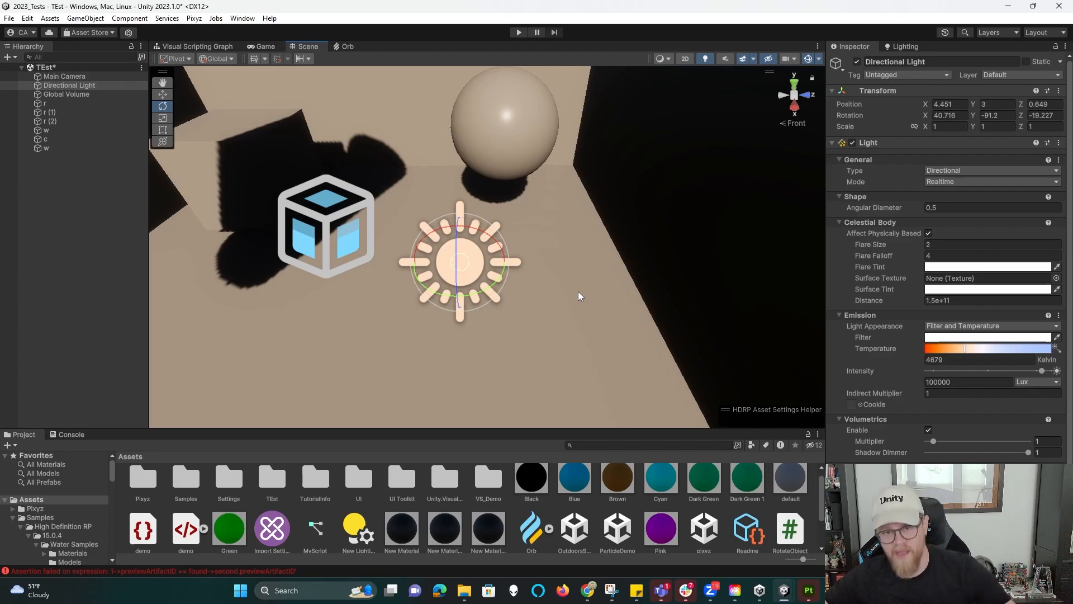
pyautogui.keyDown('alt'); pyautogui.moveTo(706, 291); pyautogui.dragTo(528, 234); pyautogui.keyUp('alt')
pyautogui.moveTo(572, 272); pyautogui.dragTo(503, 248, button='middle')
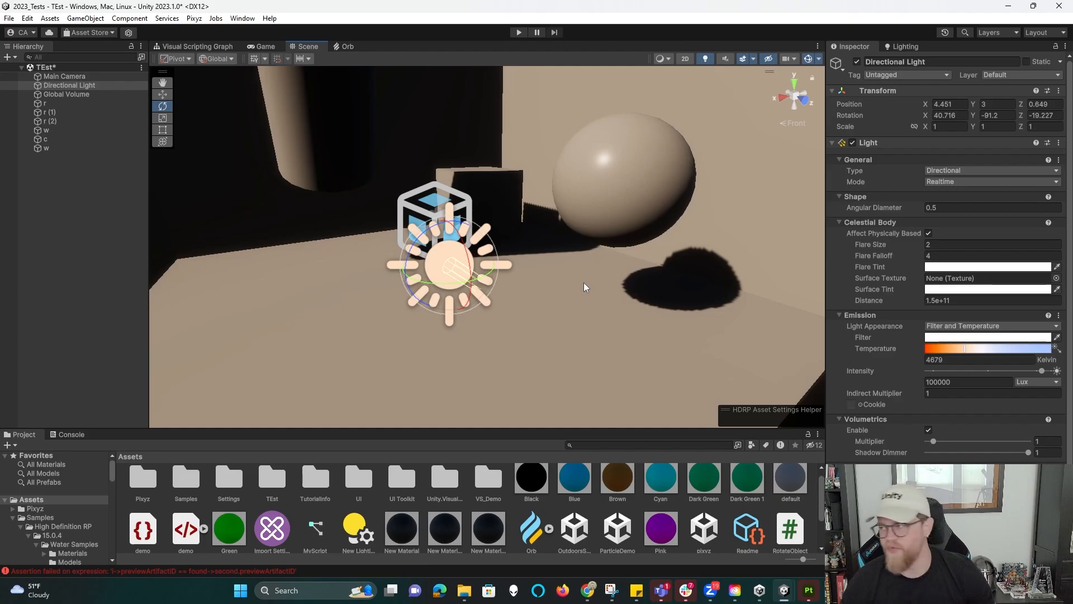
pyautogui.keyDown('alt'); pyautogui.moveTo(594, 299); pyautogui.dragTo(630, 281); pyautogui.keyUp('alt')
pyautogui.moveTo(578, 295); pyautogui.dragTo(605, 287, button='middle')
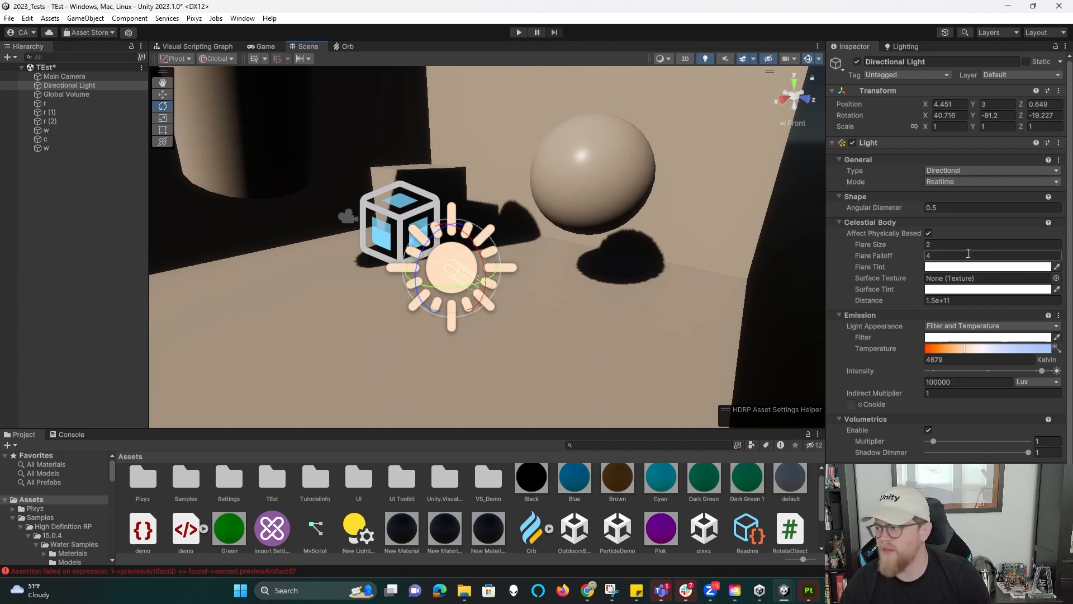
# - Try varying the directional light's Angular Diameter and return it to 0.5
pyautogui.click(889, 207)
pyautogui.moveTo(898, 205)
pyautogui.mouseDown()
pyautogui.moveTo(957, 210)
pyautogui.moveTo(881, 209)
pyautogui.mouseUp()
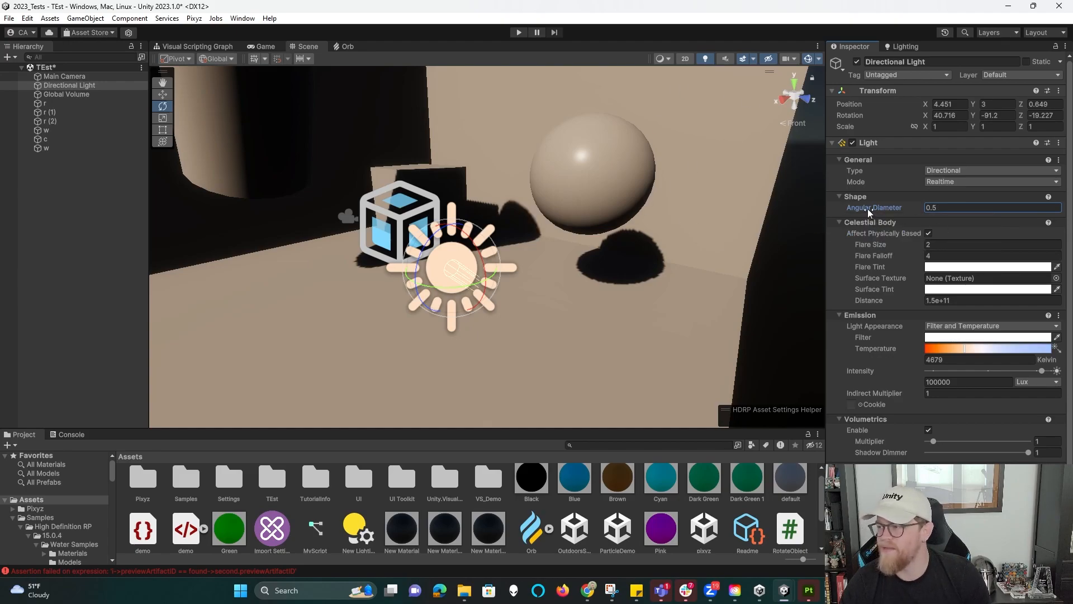
pyautogui.moveTo(876, 206); pyautogui.dragTo(910, 226)
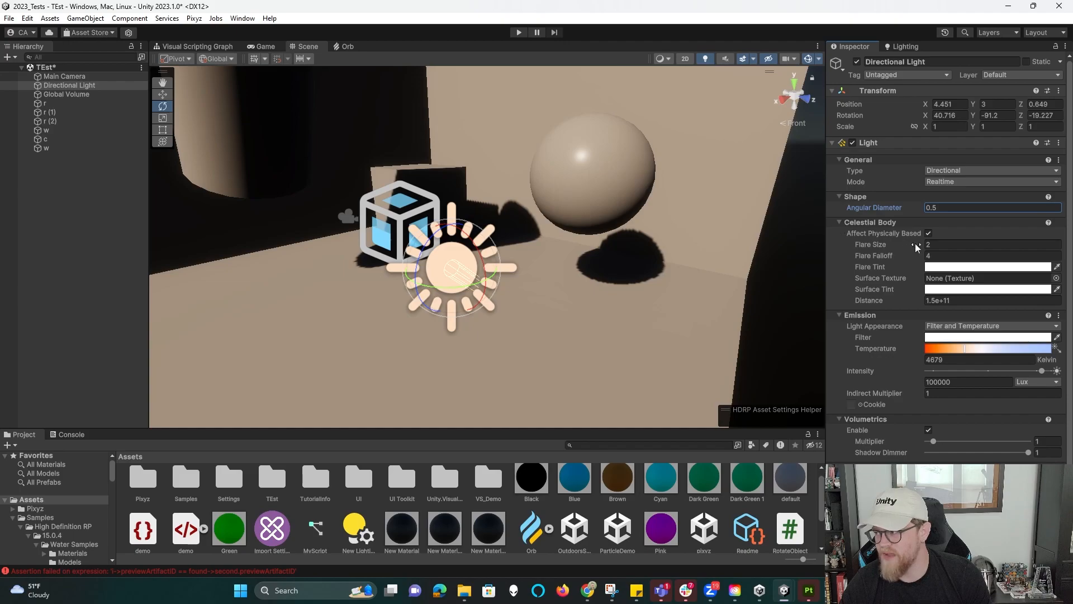
# - Collapse the Celestial Body settings, switch the light's appearance to Color and make the light pure red
pyautogui.click(839, 222)
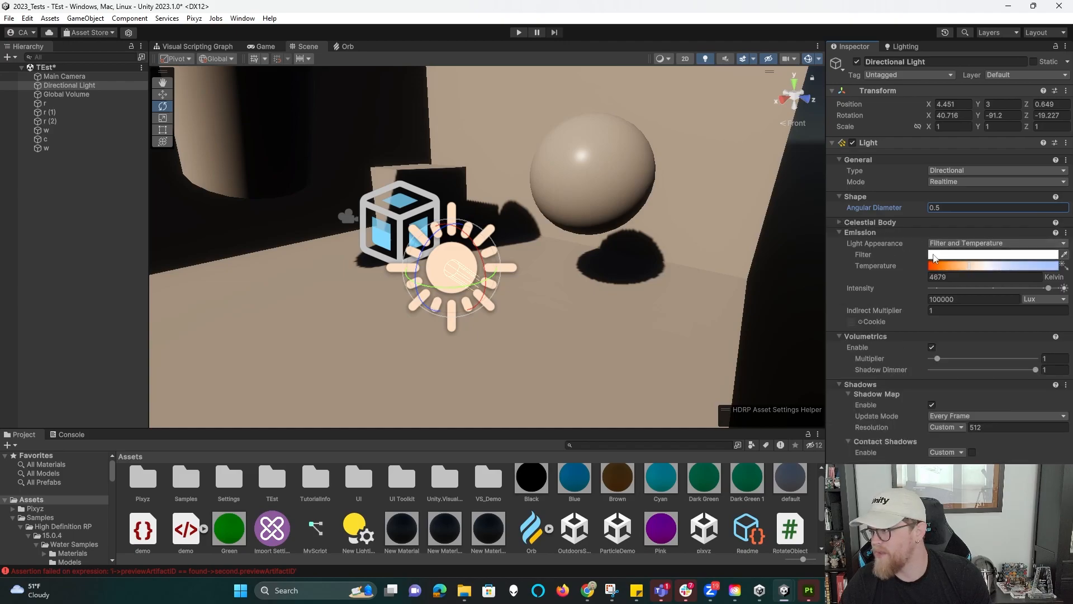
pyautogui.click(966, 244)
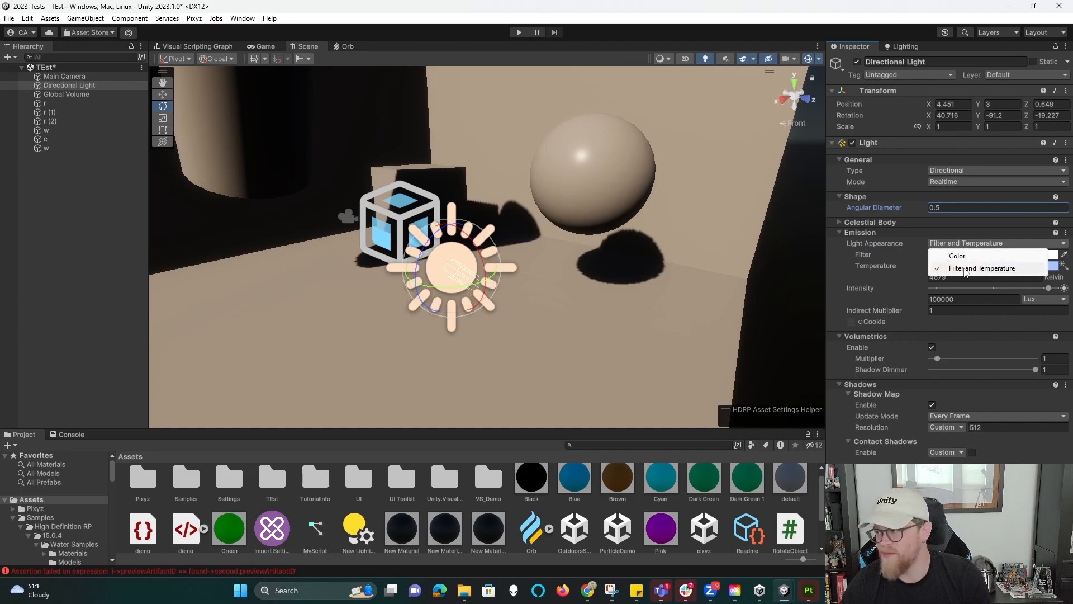
pyautogui.click(967, 257)
pyautogui.click(983, 254)
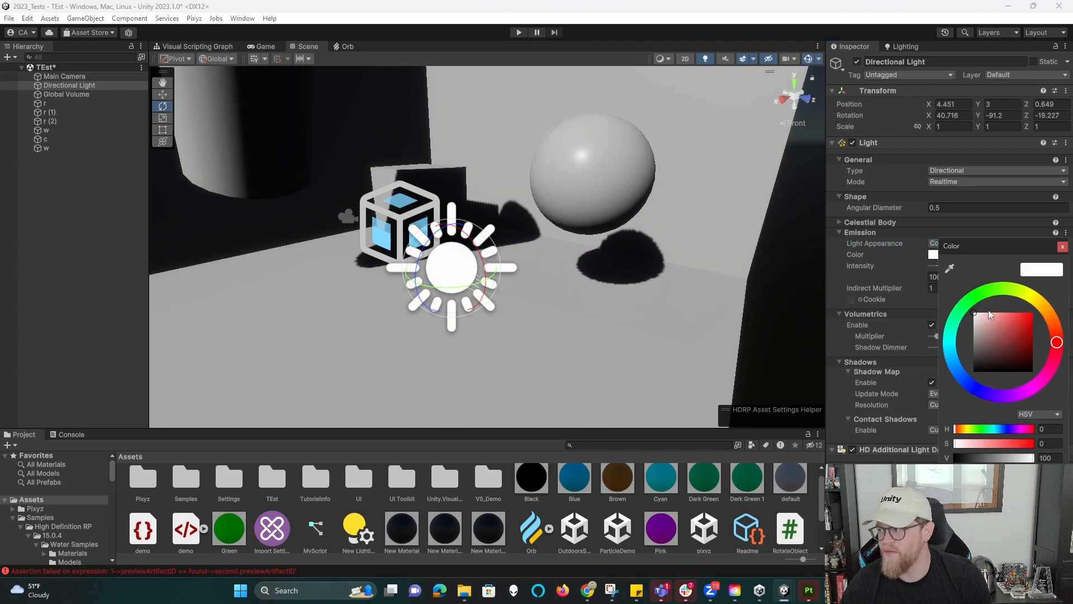
pyautogui.click(1032, 313)
pyautogui.keyDown('alt'); pyautogui.moveTo(768, 266); pyautogui.dragTo(482, 161, button='right'); pyautogui.keyUp('alt')
pyautogui.keyDown('alt'); pyautogui.moveTo(481, 160); pyautogui.dragTo(631, 225); pyautogui.keyUp('alt')
pyautogui.keyDown('alt'); pyautogui.moveTo(631, 226); pyautogui.dragTo(933, 487, button='right'); pyautogui.keyUp('alt')
pyautogui.moveTo(663, 280); pyautogui.dragTo(669, 284, button='middle')
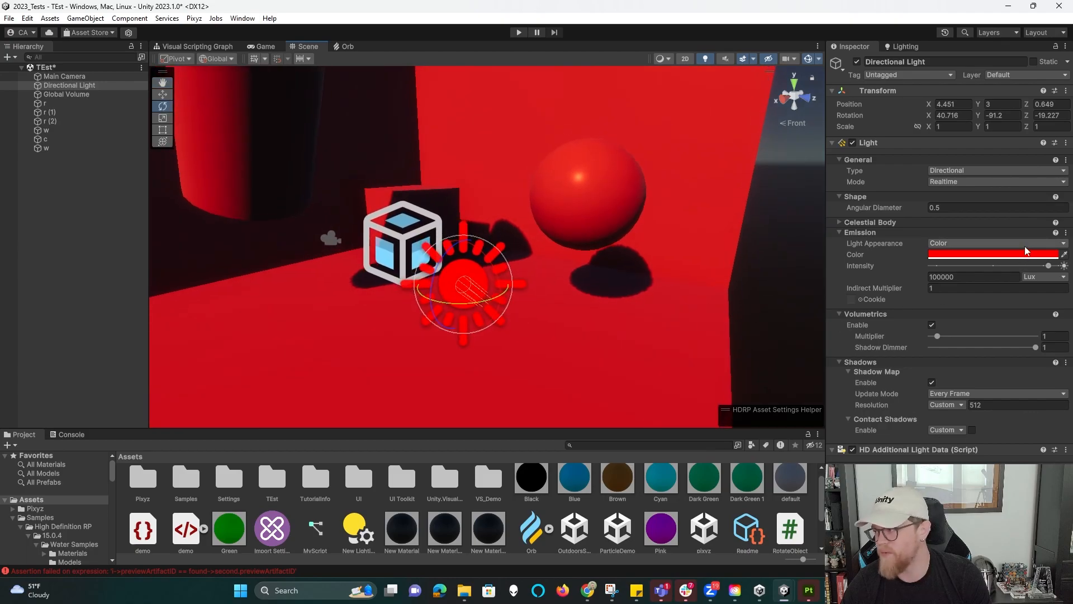
# - Set Light Appearance to Filter and Temperature with a white filter and a temperature of about 7,364 Kelvin
pyautogui.click(984, 243)
pyautogui.click(979, 269)
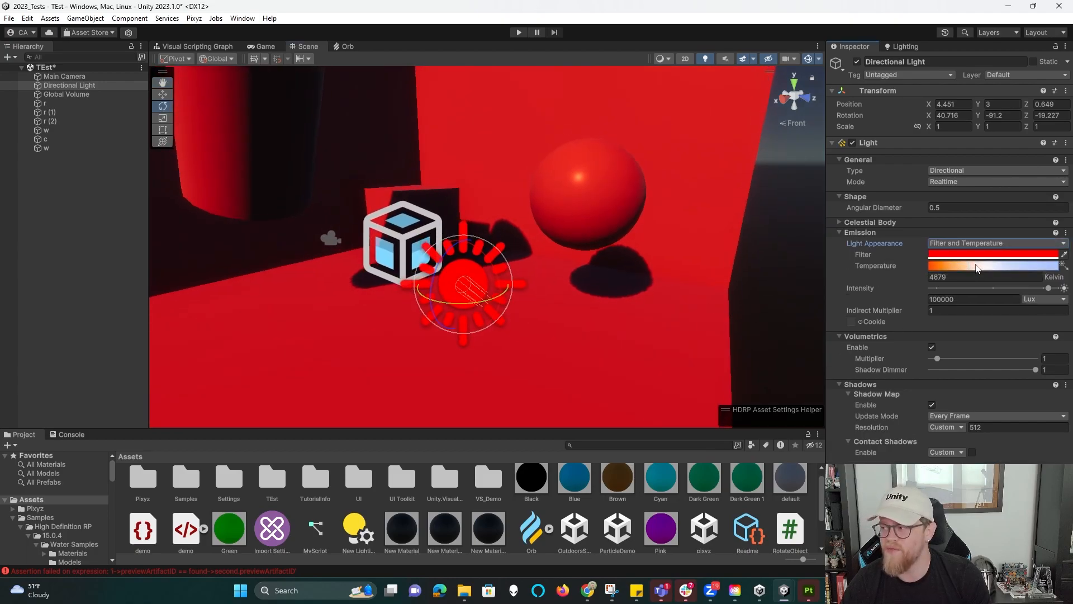
pyautogui.click(975, 256)
pyautogui.moveTo(1001, 332); pyautogui.dragTo(973, 317)
pyautogui.click(1062, 251)
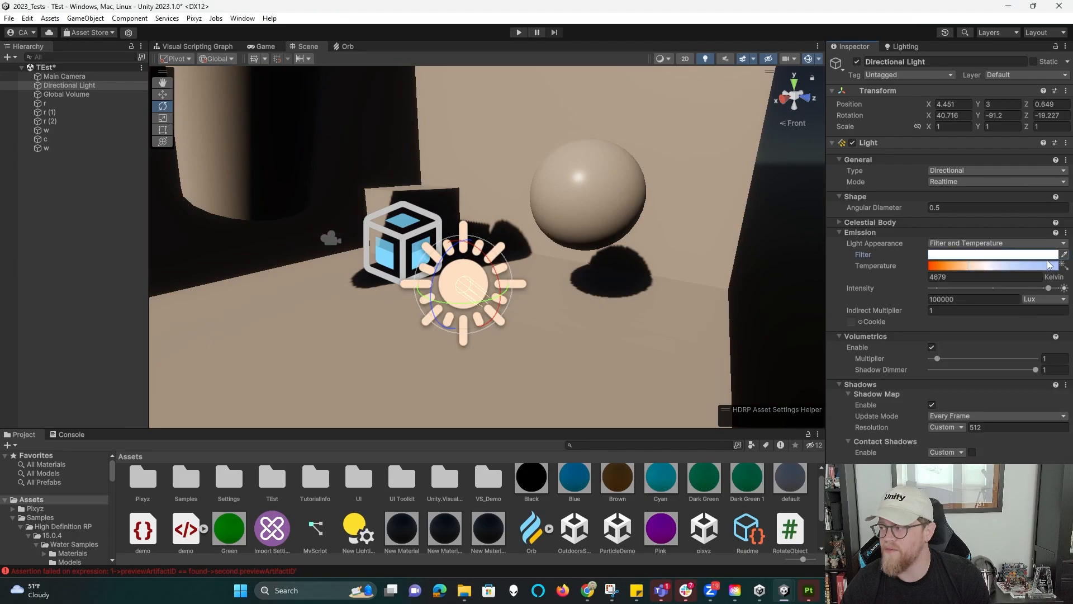
pyautogui.moveTo(977, 266)
pyautogui.mouseDown()
pyautogui.moveTo(931, 266)
pyautogui.moveTo(1060, 274)
pyautogui.moveTo(993, 272)
pyautogui.mouseUp()
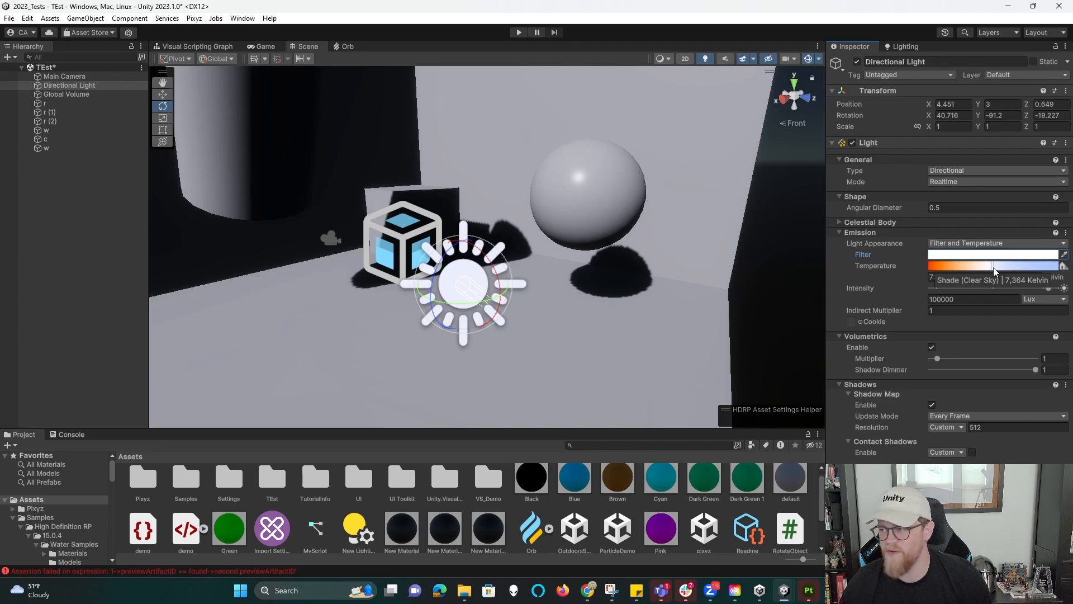
# - Warm the directional light's Temperature to 4565 Kelvin
pyautogui.moveTo(995, 271); pyautogui.dragTo(969, 270)
pyautogui.scroll(-3, 720, 284)
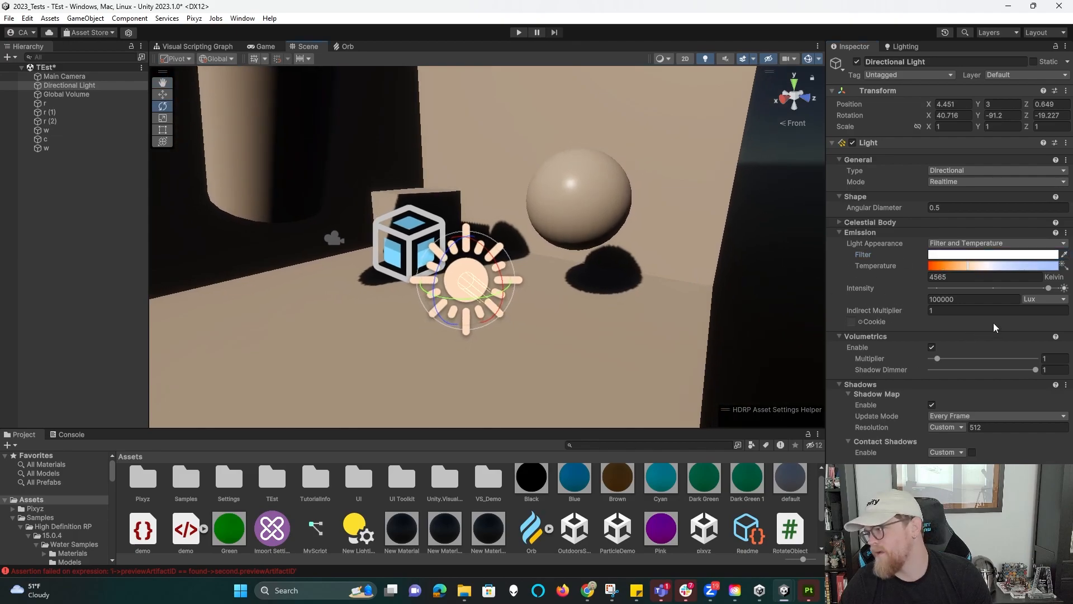
pyautogui.moveTo(643, 296); pyautogui.dragTo(688, 310, button='middle')
pyautogui.scroll(-3, 656, 291)
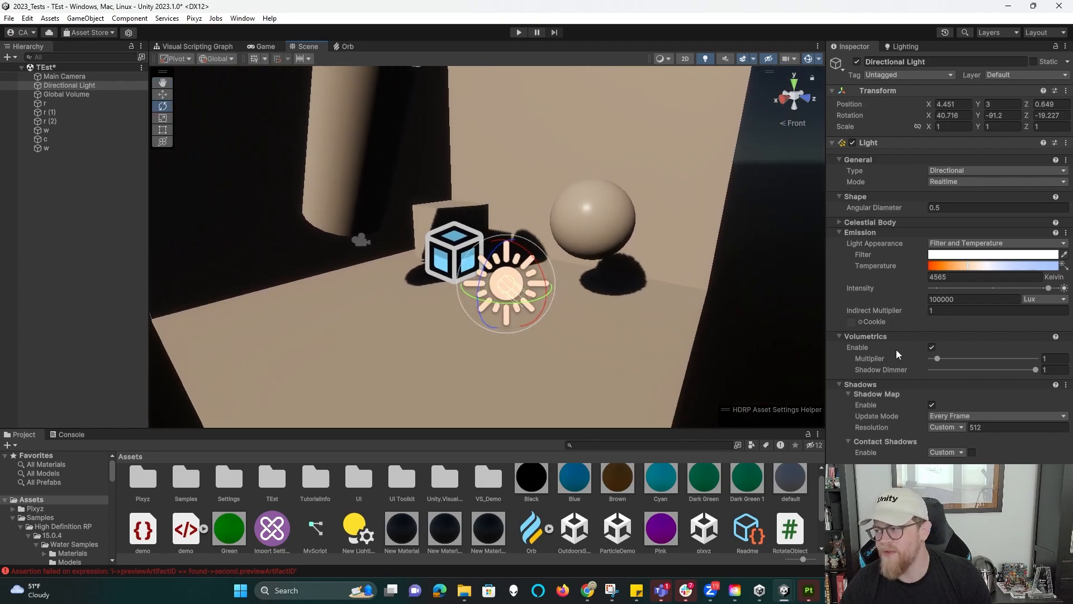
pyautogui.moveTo(710, 319); pyautogui.dragTo(712, 346, button='middle')
pyautogui.keyDown('alt'); pyautogui.moveTo(704, 204); pyautogui.dragTo(666, 235); pyautogui.keyUp('alt')
# - Add a Spotlight to the scene, keeping its default name
pyautogui.rightClick(66, 231)
pyautogui.moveTo(138, 419)
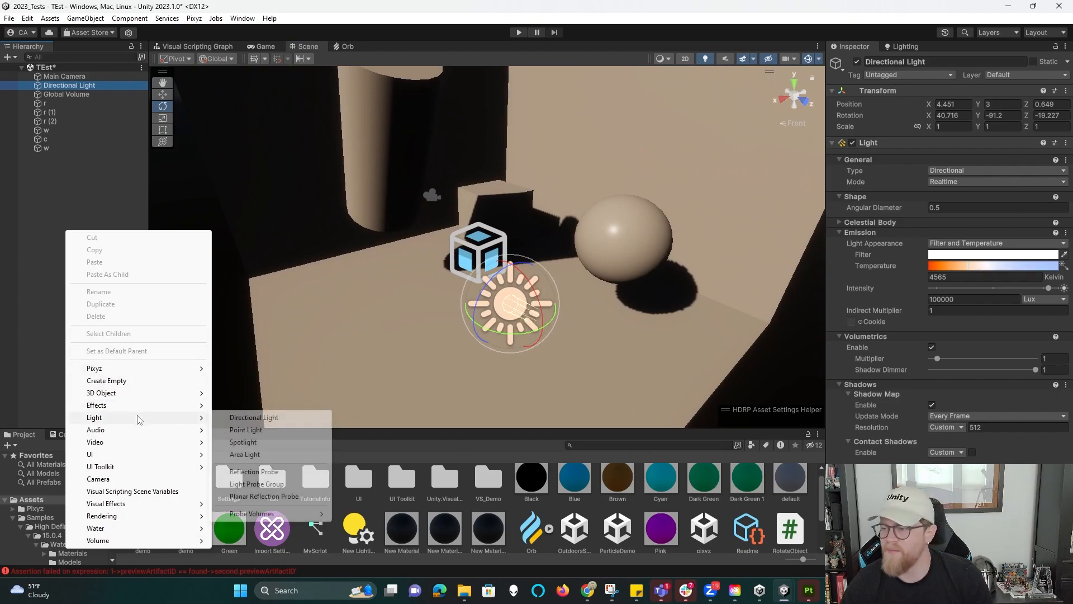
pyautogui.click(245, 442)
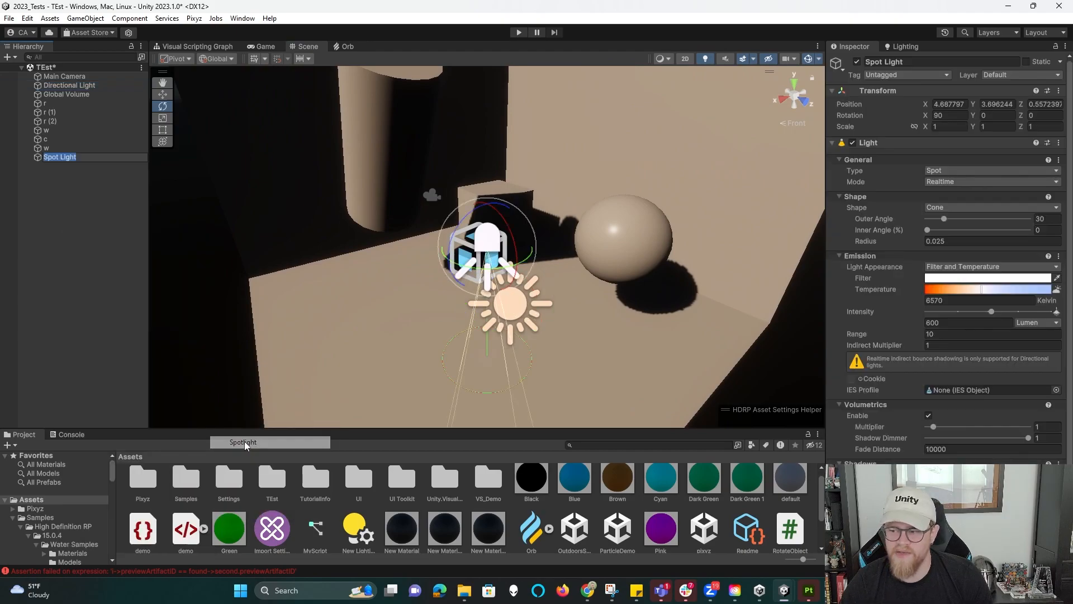
pyautogui.click(73, 193)
# - Raise the new spotlight high above the cube and sphere
pyautogui.click(491, 248)
pyautogui.press('w')
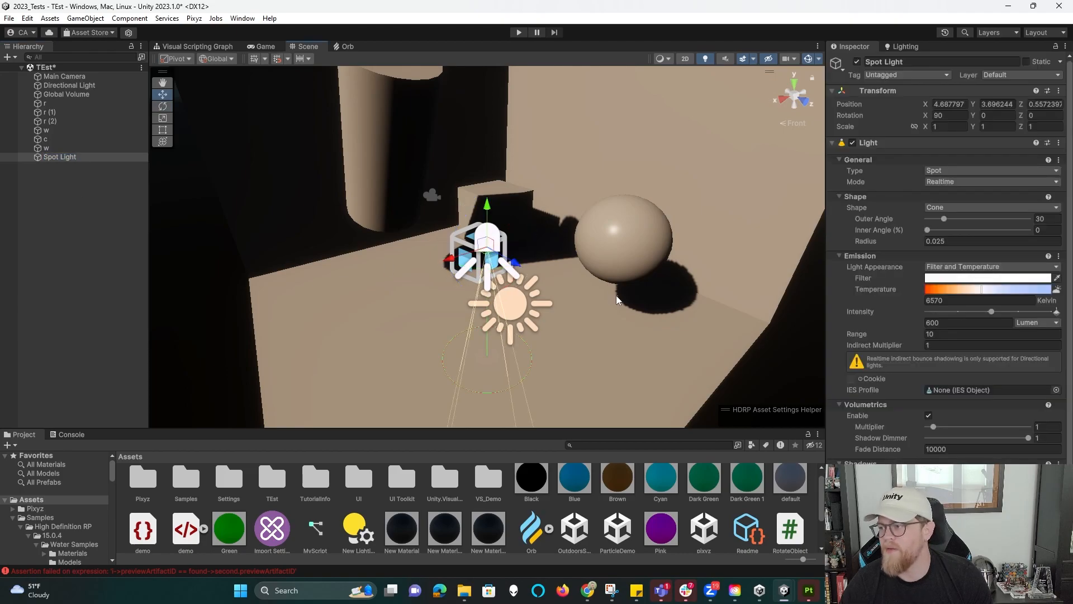
pyautogui.keyDown('alt'); pyautogui.moveTo(617, 297); pyautogui.dragTo(507, 251); pyautogui.keyUp('alt')
pyautogui.moveTo(488, 203); pyautogui.dragTo(487, 67)
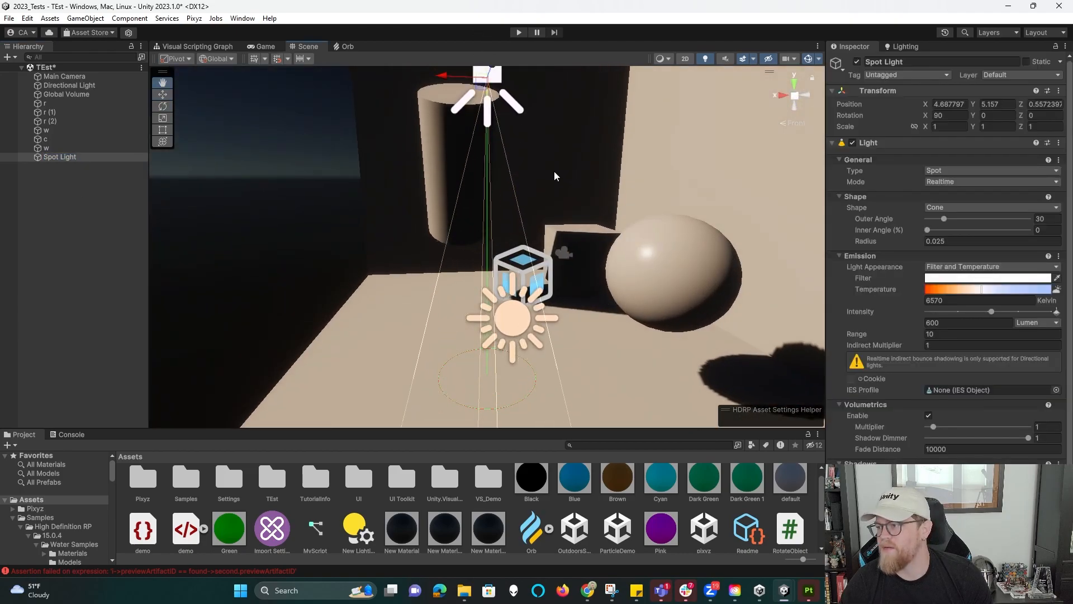
pyautogui.keyDown('alt'); pyautogui.moveTo(553, 175); pyautogui.dragTo(564, 280); pyautogui.keyUp('alt')
pyautogui.moveTo(506, 151); pyautogui.dragTo(505, 126)
pyautogui.keyDown('alt'); pyautogui.moveTo(542, 186); pyautogui.dragTo(676, 255); pyautogui.keyUp('alt')
# - Lower the directional light's intensity to about 12,760 Lux and collapse its Light settings
pyautogui.click(84, 86)
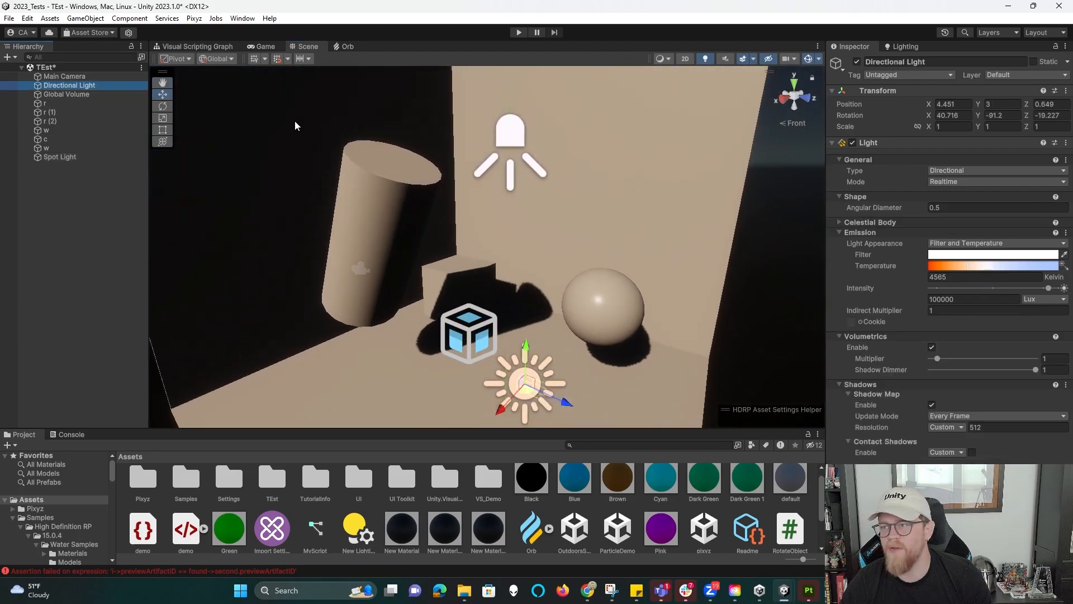
pyautogui.moveTo(1046, 288); pyautogui.dragTo(997, 290)
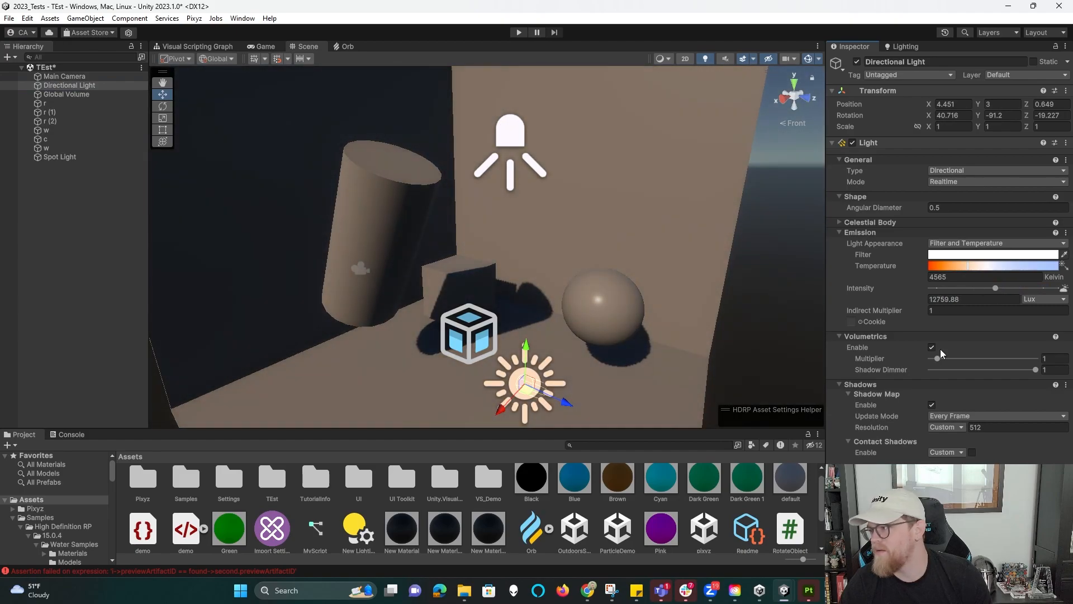
pyautogui.click(832, 143)
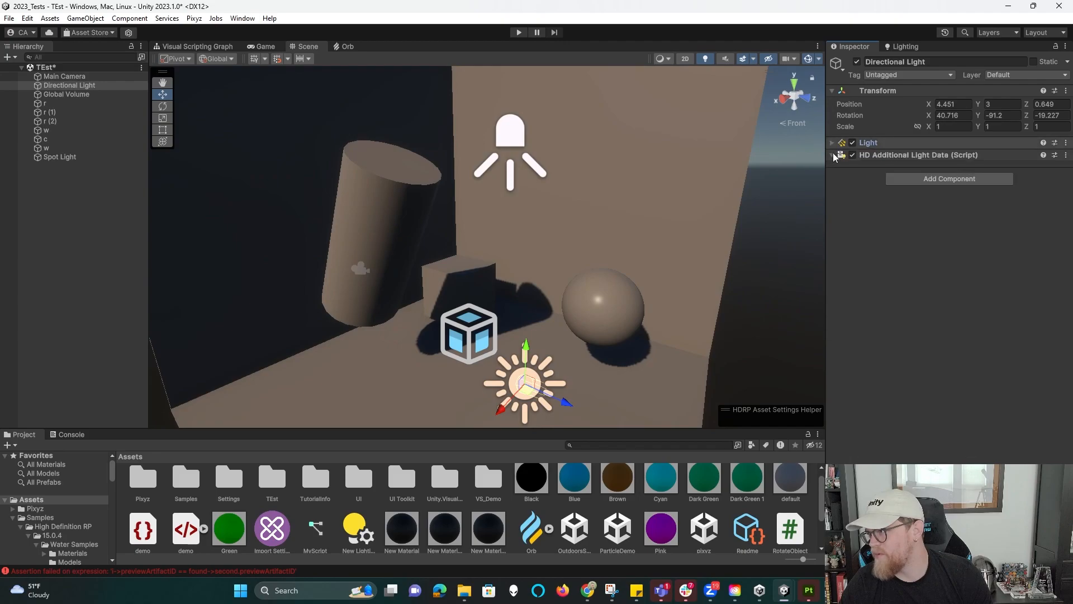
pyautogui.click(831, 155)
pyautogui.click(942, 179)
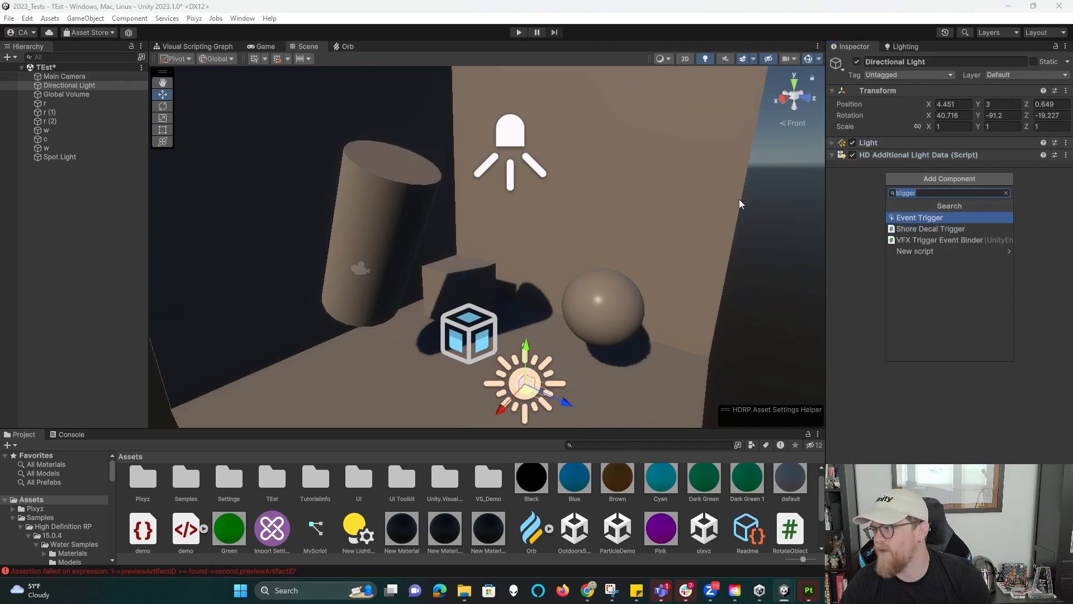
# - Add a Visual Environment override to the Global Volume and override its Sky type with None
pyautogui.click(73, 94)
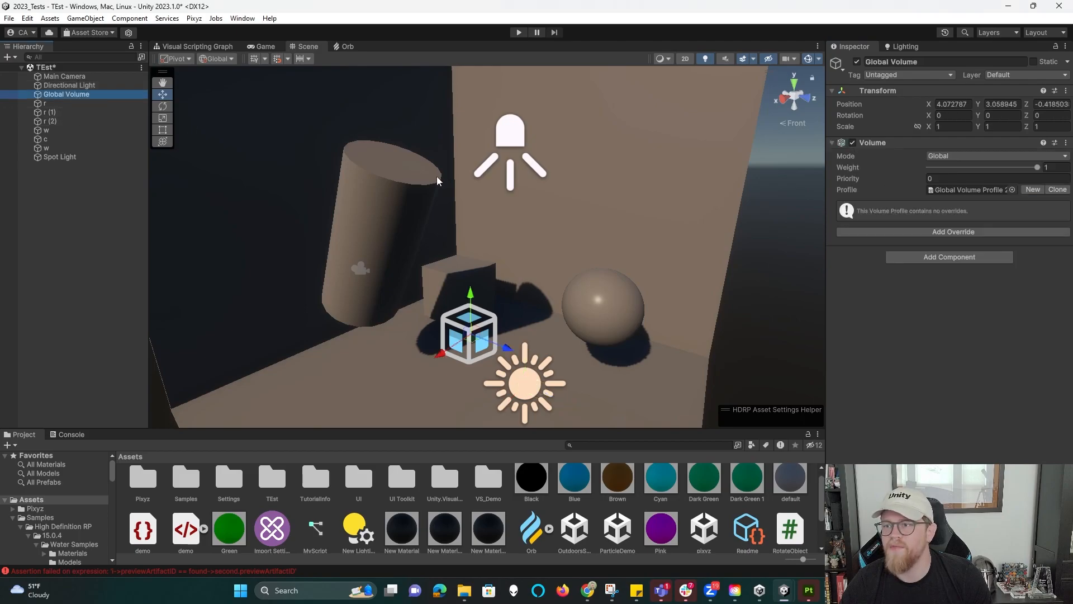
pyautogui.click(950, 233)
pyautogui.write('visual')
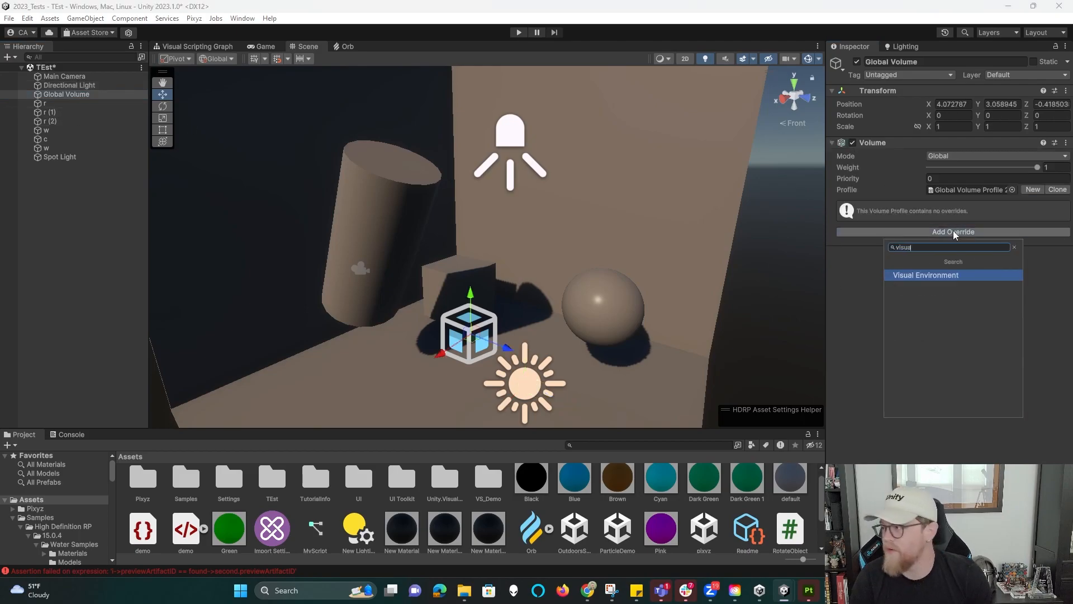
pyautogui.press('Return')
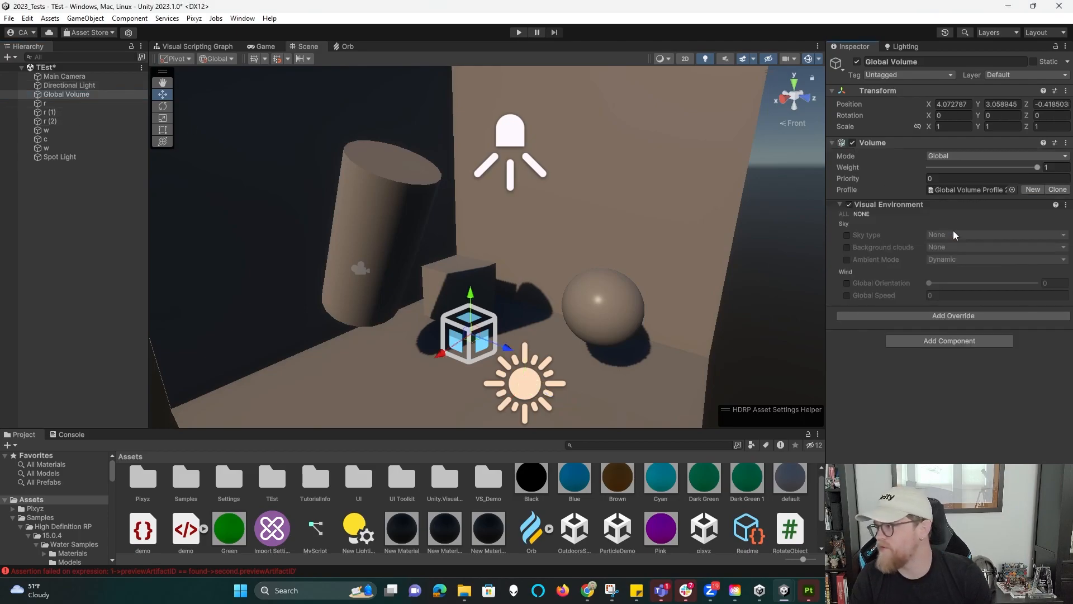
pyautogui.click(847, 235)
pyautogui.keyDown('alt'); pyautogui.moveTo(758, 235); pyautogui.dragTo(695, 233); pyautogui.keyUp('alt')
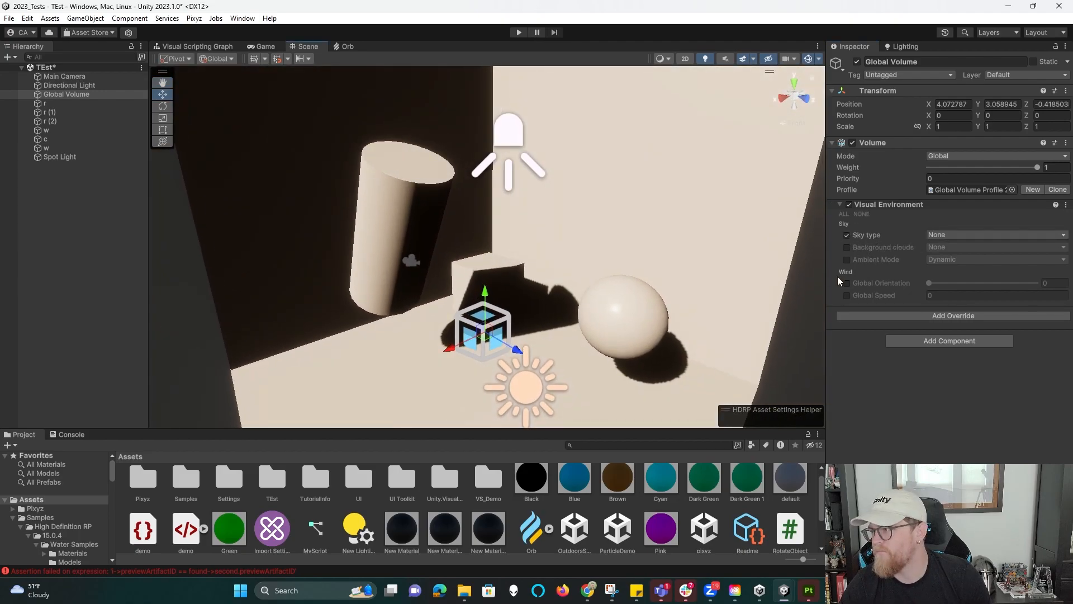
pyautogui.click(840, 205)
pyautogui.keyDown('alt'); pyautogui.moveTo(698, 213); pyautogui.dragTo(450, 226, button='right'); pyautogui.keyUp('alt')
# - Reduce the directional light's intensity to about 1,368 Lux
pyautogui.click(72, 85)
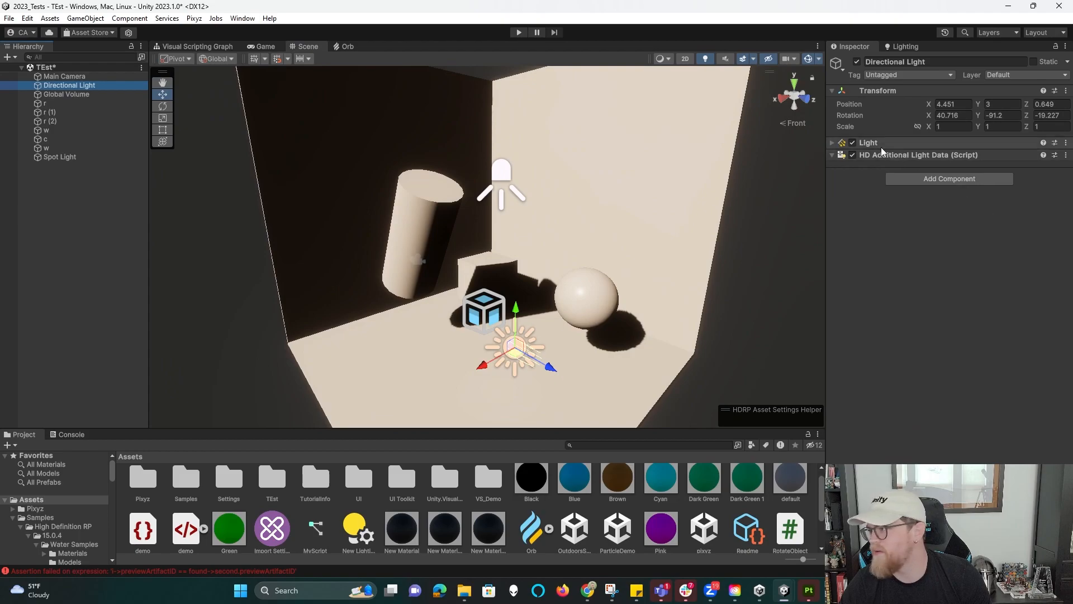
pyautogui.click(838, 144)
pyautogui.moveTo(999, 290); pyautogui.dragTo(945, 289)
pyautogui.keyDown('alt'); pyautogui.moveTo(491, 218); pyautogui.dragTo(442, 173, button='right'); pyautogui.keyUp('alt')
pyautogui.moveTo(608, 252)
pyautogui.keyDown('alt'); pyautogui.mouseDown()
pyautogui.moveTo(349, 206)
pyautogui.moveTo(522, 218)
pyautogui.moveTo(628, 263)
pyautogui.moveTo(296, 266)
pyautogui.moveTo(486, 268)
pyautogui.moveTo(472, 226)
pyautogui.moveTo(431, 208)
pyautogui.moveTo(591, 255)
pyautogui.mouseUp(); pyautogui.keyUp('alt')
pyautogui.keyDown('alt'); pyautogui.moveTo(592, 255); pyautogui.dragTo(659, 342, button='right'); pyautogui.keyUp('alt')
pyautogui.moveTo(538, 332); pyautogui.dragTo(523, 295, button='middle')
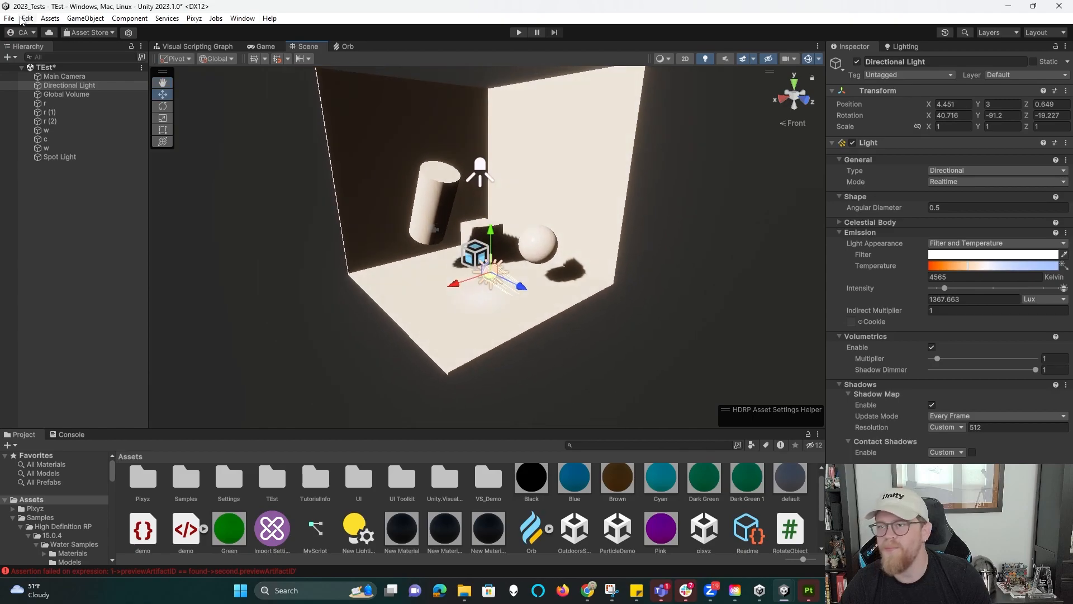
# - In the HDRP default volume profile, disable Shadows, Contact Shadows, Screen Space Ambient Occlusion, Tonemapping, Bloom and Exposure
pyautogui.click(25, 19)
pyautogui.click(70, 384)
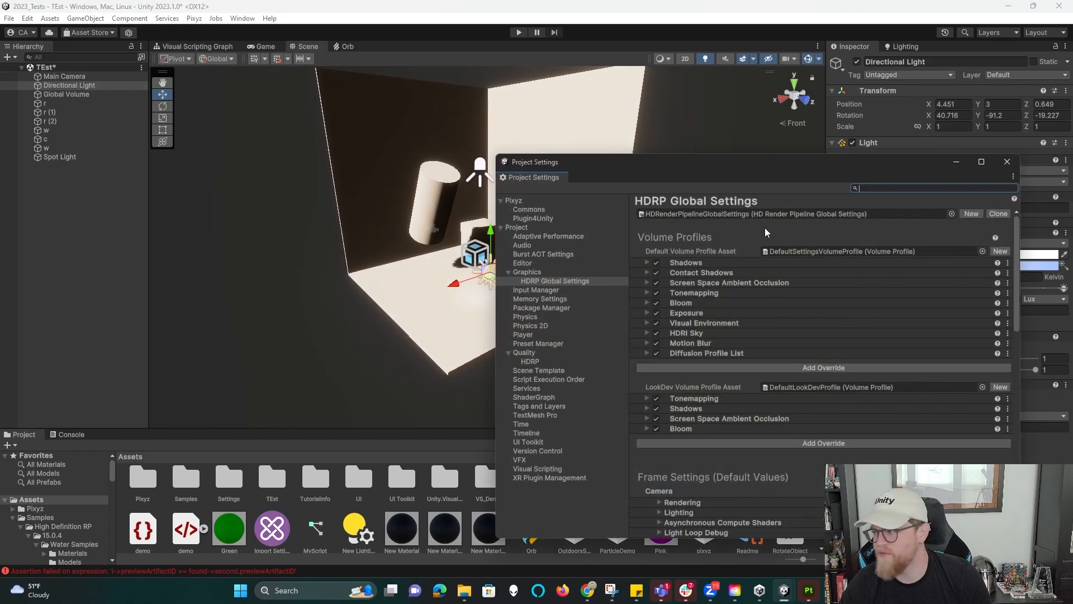
pyautogui.click(657, 262)
pyautogui.click(656, 272)
pyautogui.click(656, 282)
pyautogui.click(656, 296)
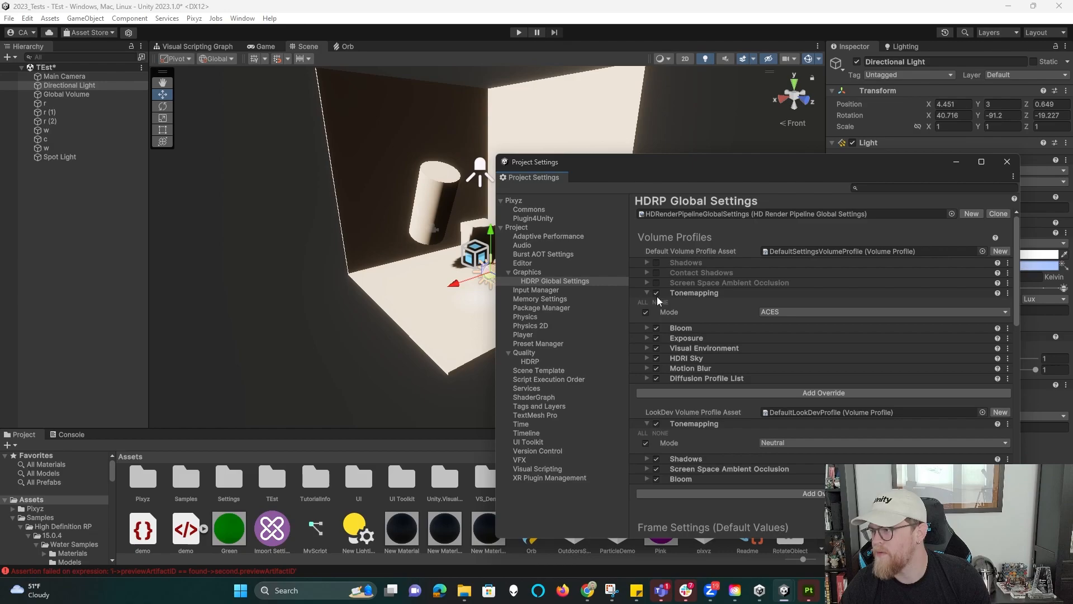
pyautogui.click(657, 293)
pyautogui.click(657, 302)
pyautogui.click(657, 312)
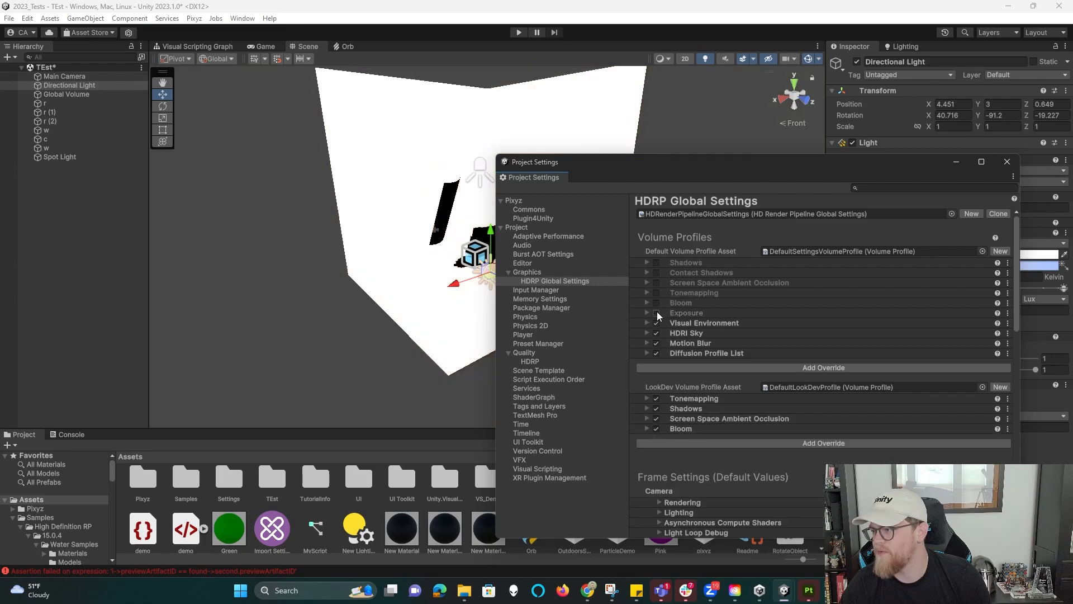
# - Disable Visual Environment, HDRI Sky, Motion Blur and Diffusion Profile List in the default volume profile and put the project settings away
pyautogui.click(656, 323)
pyautogui.click(656, 332)
pyautogui.click(656, 343)
pyautogui.click(656, 353)
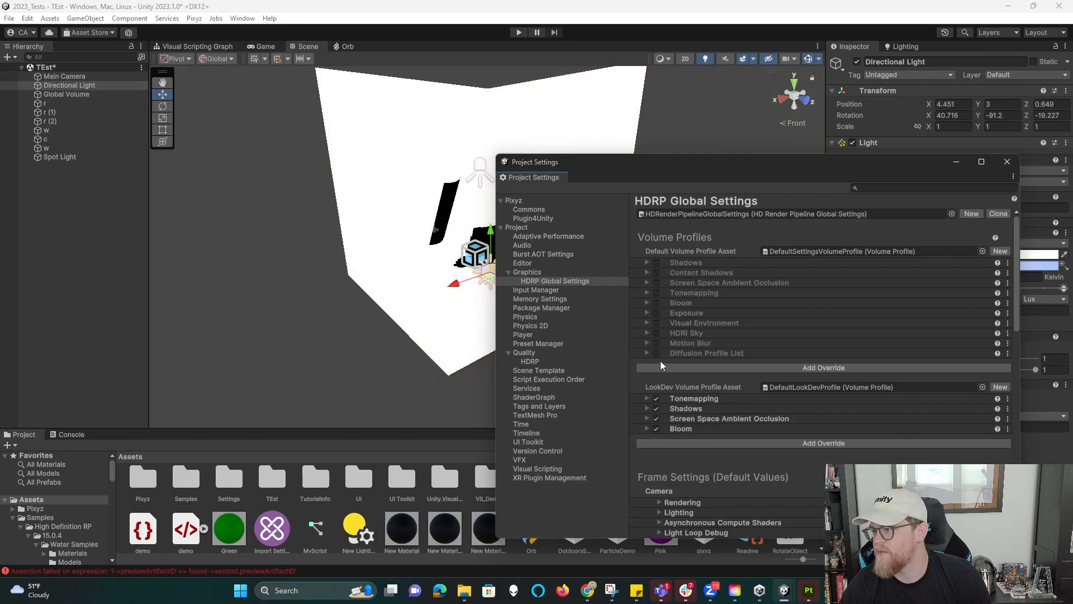
pyautogui.click(957, 162)
pyautogui.click(959, 161)
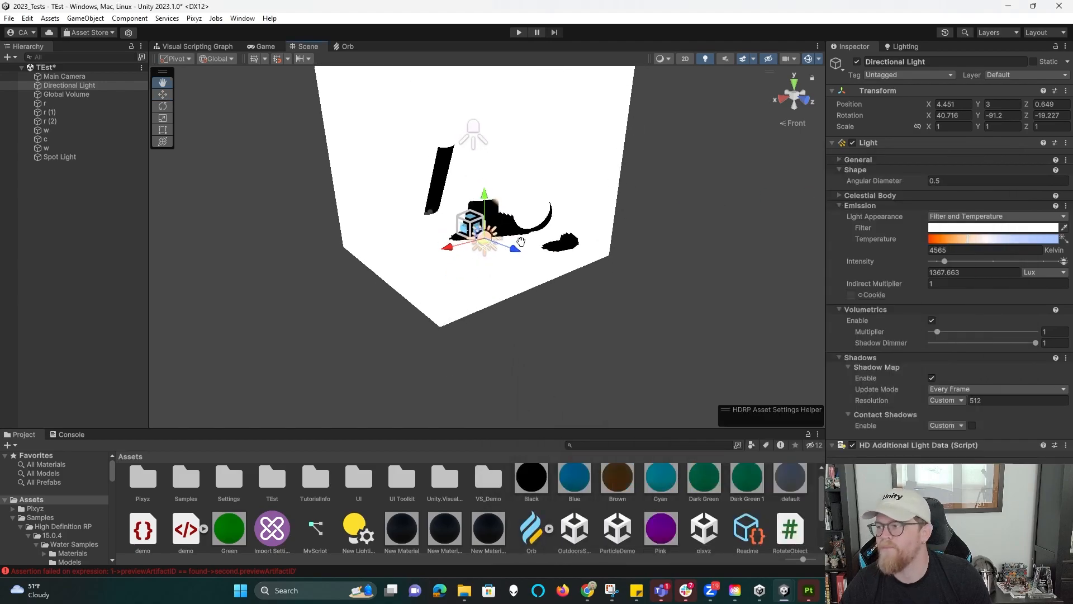
# - Deactivate the Directional Light so that only the spotlight lights the room
pyautogui.click(856, 62)
pyautogui.keyDown('alt'); pyautogui.moveTo(612, 170); pyautogui.dragTo(608, 248); pyautogui.keyUp('alt')
pyautogui.keyDown('alt'); pyautogui.moveTo(532, 243); pyautogui.dragTo(557, 265, button='right'); pyautogui.keyUp('alt')
pyautogui.keyDown('alt'); pyautogui.moveTo(557, 269); pyautogui.dragTo(563, 289); pyautogui.keyUp('alt')
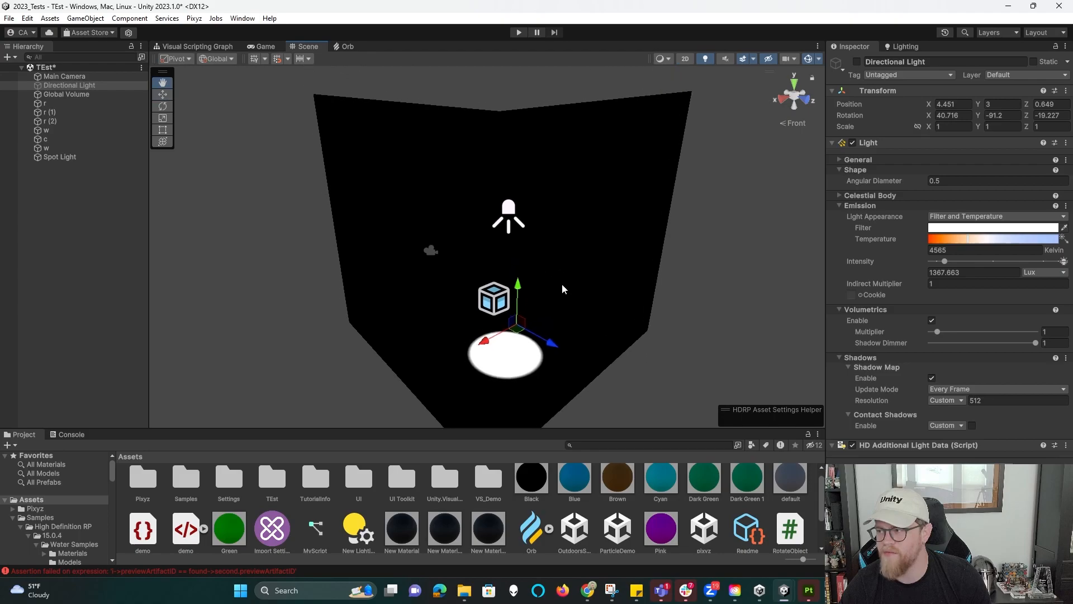
pyautogui.click(513, 215)
pyautogui.keyDown('alt'); pyautogui.moveTo(512, 216); pyautogui.dragTo(516, 152); pyautogui.keyUp('alt')
pyautogui.keyDown('alt'); pyautogui.moveTo(527, 197); pyautogui.dragTo(594, 203); pyautogui.keyUp('alt')
# - Add a Fog override to the Global Volume and set its State to Enabled
pyautogui.click(88, 92)
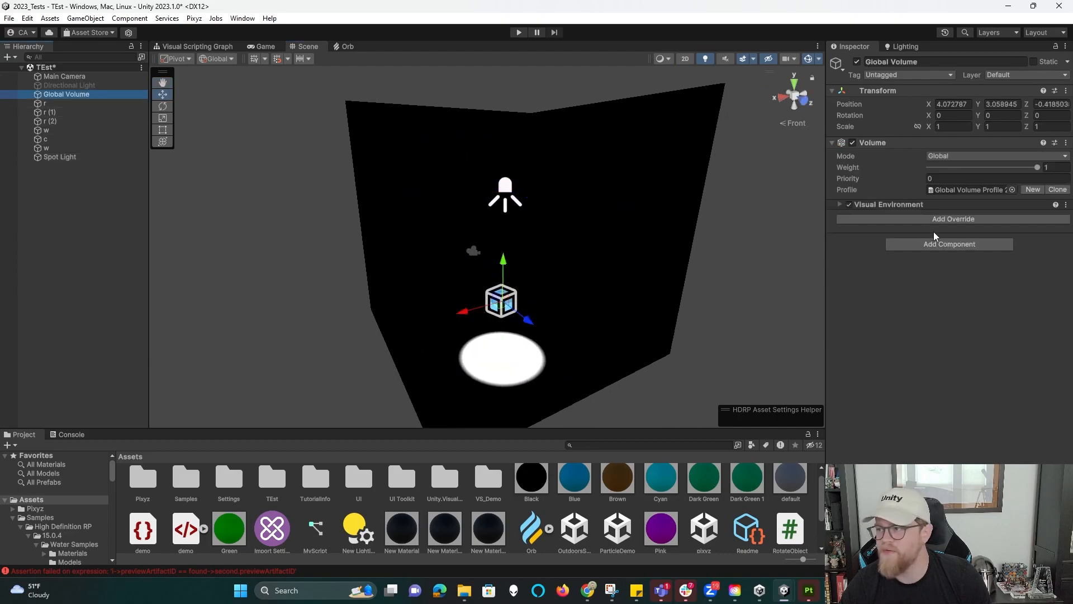
pyautogui.click(962, 220)
pyautogui.write('fog')
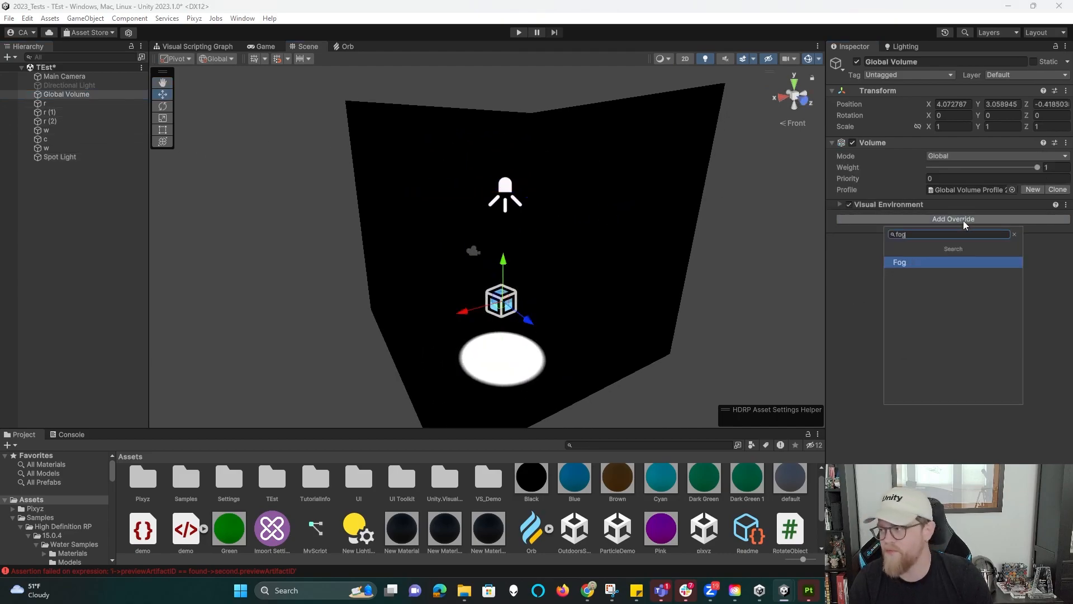
pyautogui.press('Return')
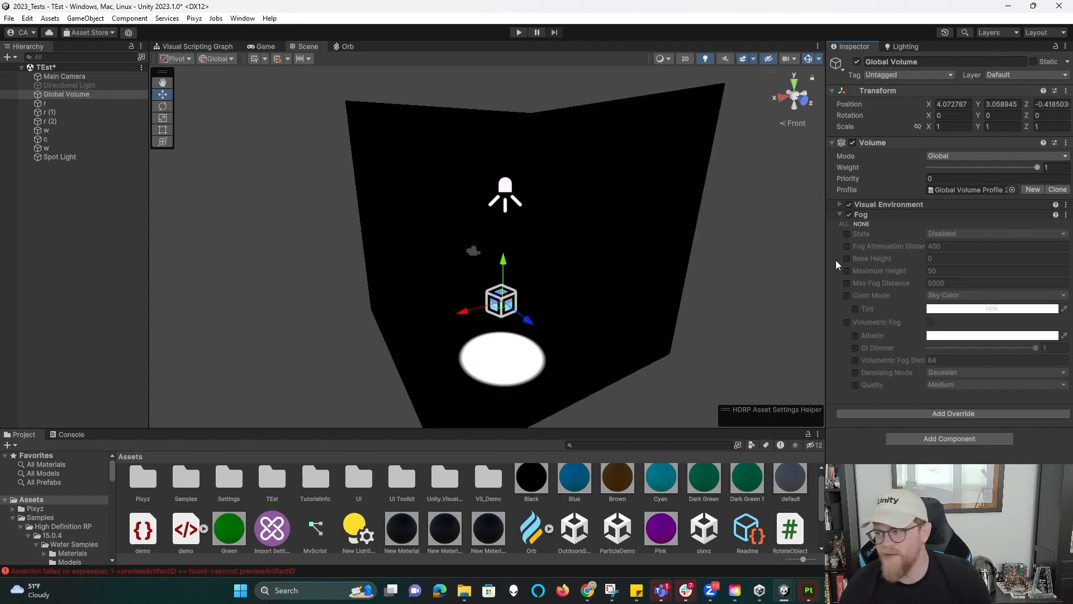
pyautogui.click(847, 234)
pyautogui.click(942, 234)
pyautogui.click(972, 261)
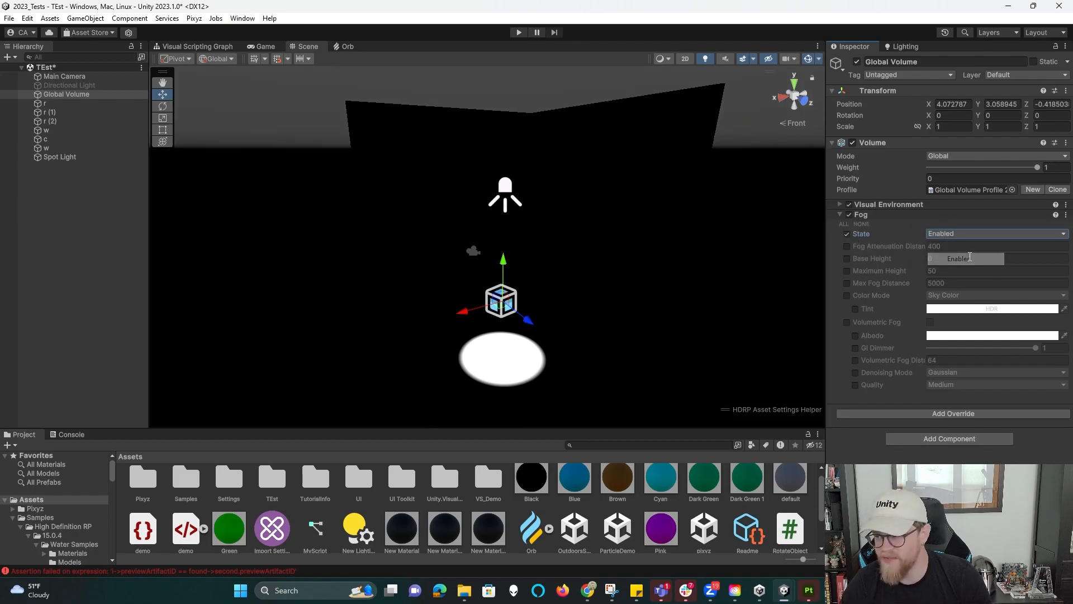
# - Override the Fog Attenuation Distance at 400 and enable Volumetric Fog
pyautogui.click(848, 247)
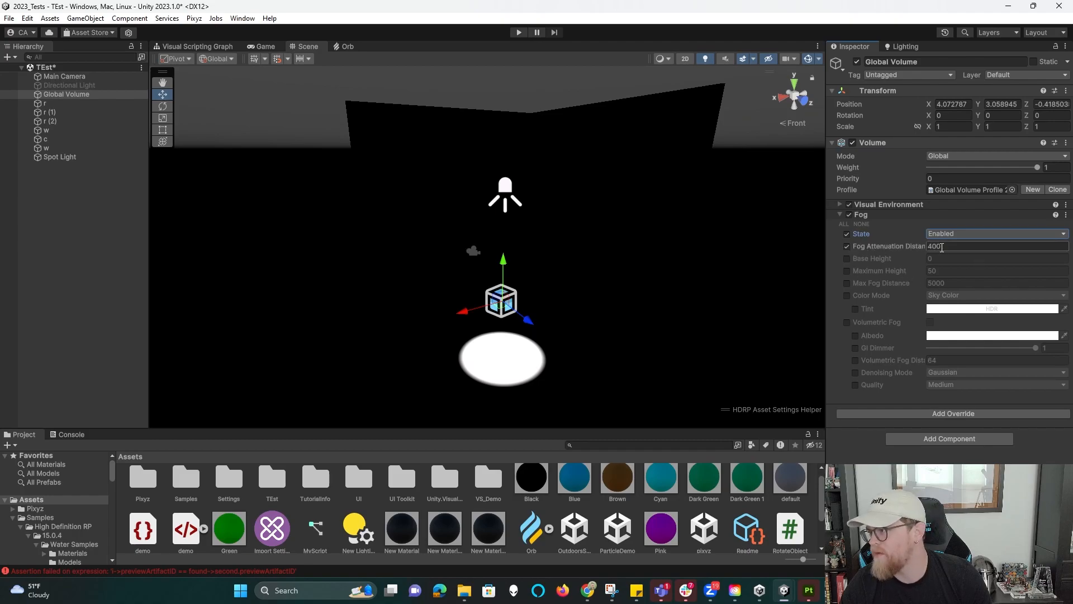
pyautogui.click(846, 322)
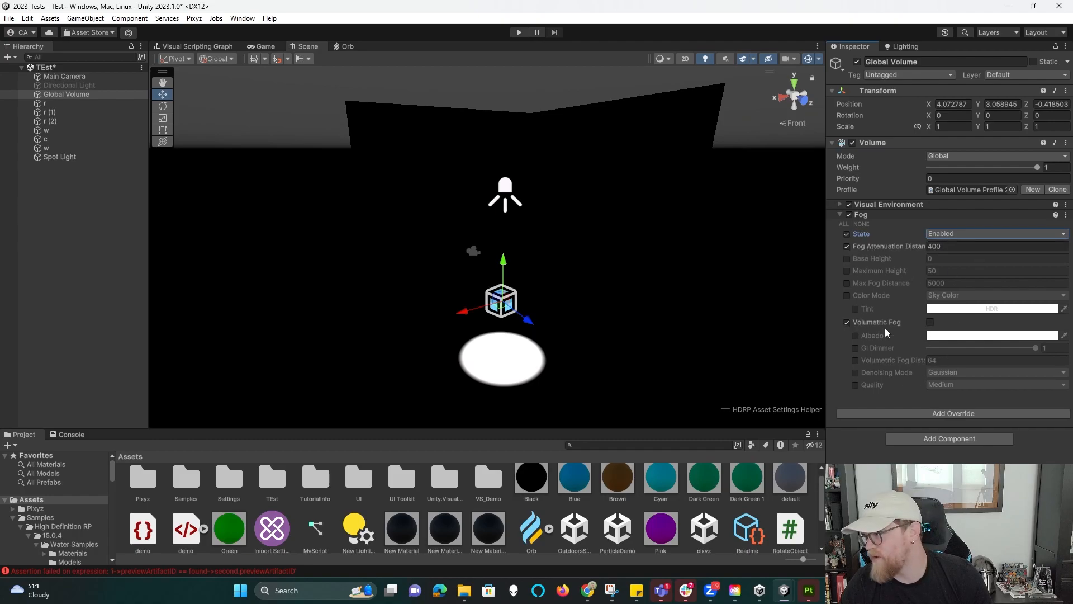
pyautogui.click(930, 323)
pyautogui.keyDown('alt'); pyautogui.moveTo(658, 299); pyautogui.dragTo(444, 275); pyautogui.keyUp('alt')
pyautogui.keyDown('alt'); pyautogui.moveTo(446, 275); pyautogui.dragTo(688, 308); pyautogui.keyUp('alt')
pyautogui.keyDown('alt'); pyautogui.moveTo(687, 307); pyautogui.dragTo(652, 301, button='right'); pyautogui.keyUp('alt')
pyautogui.keyDown('alt'); pyautogui.moveTo(652, 301); pyautogui.dragTo(660, 330); pyautogui.keyUp('alt')
# - Override the volumetric fog Quality and set it to High
pyautogui.click(855, 385)
pyautogui.click(994, 384)
pyautogui.click(960, 435)
pyautogui.keyDown('alt'); pyautogui.moveTo(640, 286); pyautogui.dragTo(561, 252); pyautogui.keyUp('alt')
pyautogui.keyDown('alt'); pyautogui.moveTo(560, 252); pyautogui.dragTo(391, 215, button='right'); pyautogui.keyUp('alt')
pyautogui.keyDown('alt'); pyautogui.moveTo(546, 294); pyautogui.dragTo(548, 242); pyautogui.keyUp('alt')
# - Move the spotlight to about X 4.0, Y 6.4, Z 0.7 and widen its Outer Angle to 79.2
pyautogui.click(526, 193)
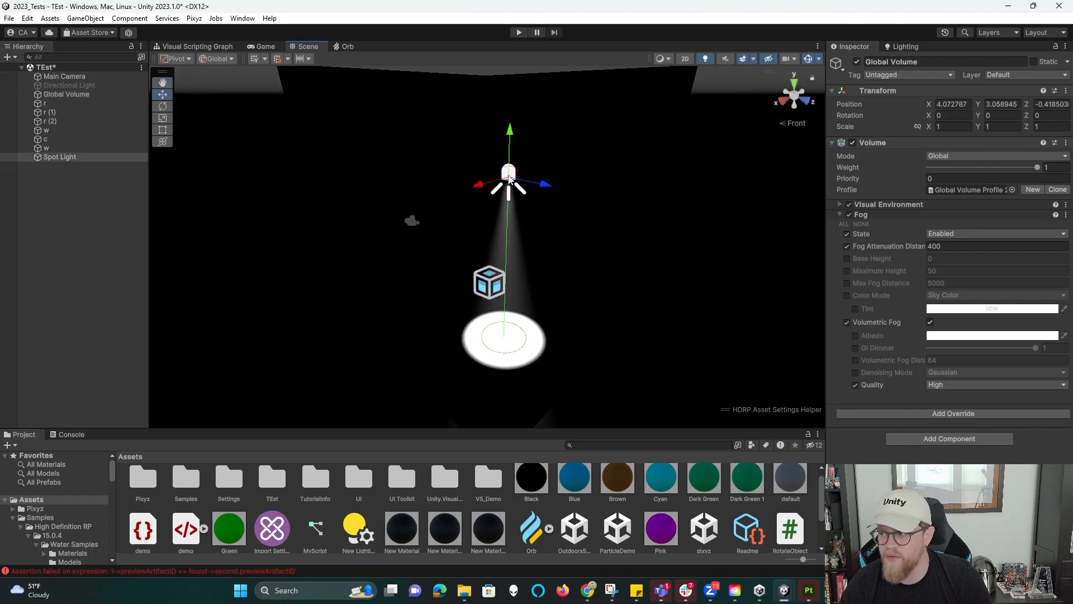
pyautogui.press('f')
pyautogui.press('w')
pyautogui.moveTo(519, 209); pyautogui.dragTo(541, 183)
pyautogui.keyDown('alt'); pyautogui.moveTo(659, 255); pyautogui.dragTo(704, 232); pyautogui.keyUp('alt')
pyautogui.keyDown('alt'); pyautogui.moveTo(637, 307); pyautogui.dragTo(734, 317, button='right'); pyautogui.keyUp('alt')
pyautogui.keyDown('alt'); pyautogui.moveTo(734, 320); pyautogui.dragTo(605, 273); pyautogui.keyUp('alt')
pyautogui.moveTo(526, 156); pyautogui.dragTo(526, 108)
pyautogui.moveTo(944, 193); pyautogui.dragTo(907, 230)
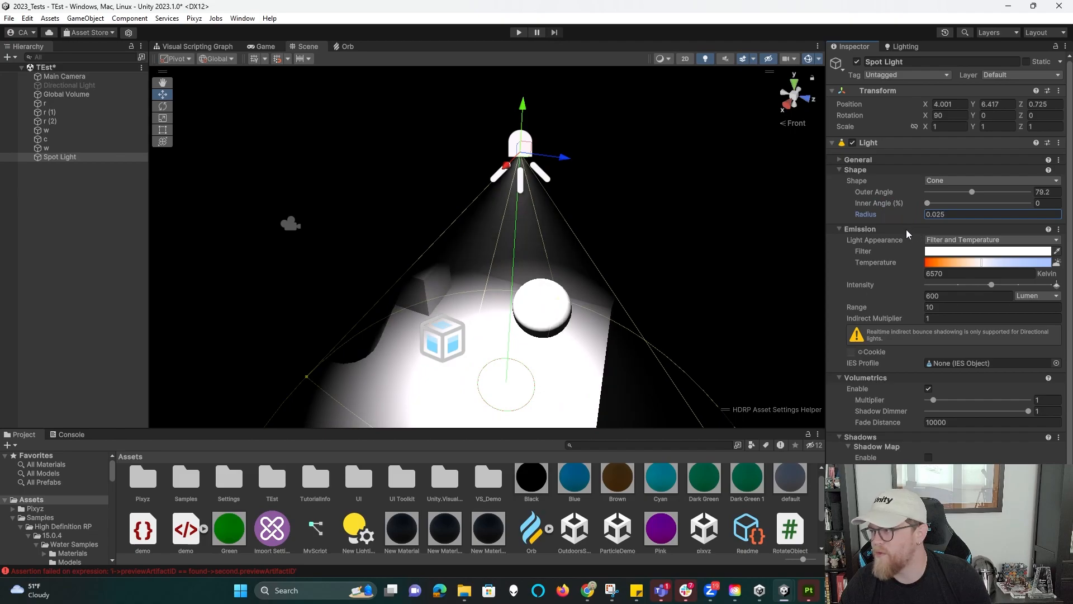
# - Switch the spotlight's Light Appearance to Color and make it pure red
pyautogui.scroll(-1, 899, 234)
pyautogui.click(977, 243)
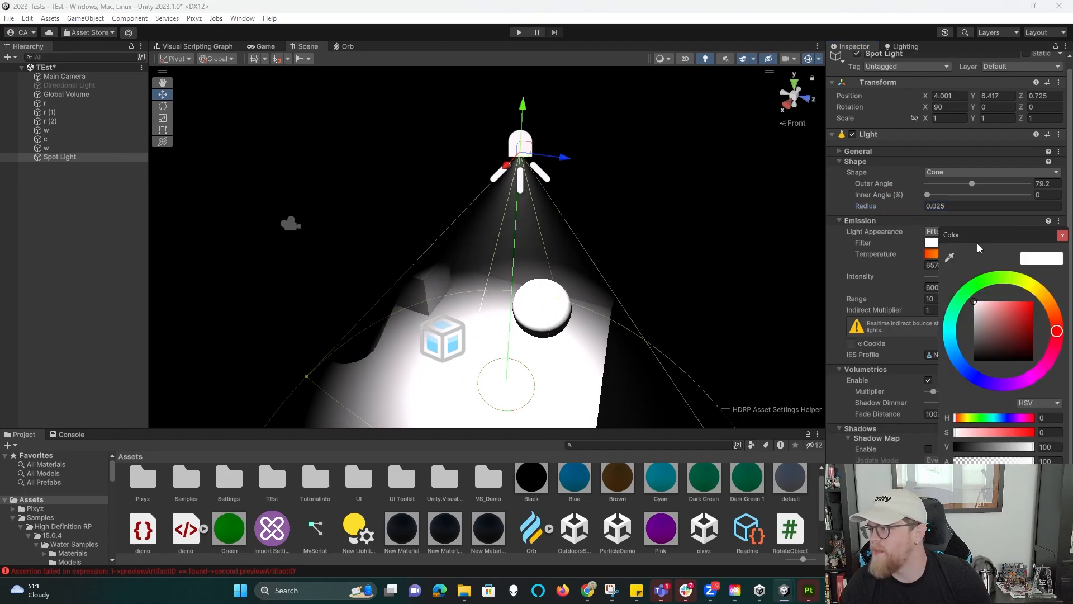
pyautogui.press('Escape')
pyautogui.click(991, 244)
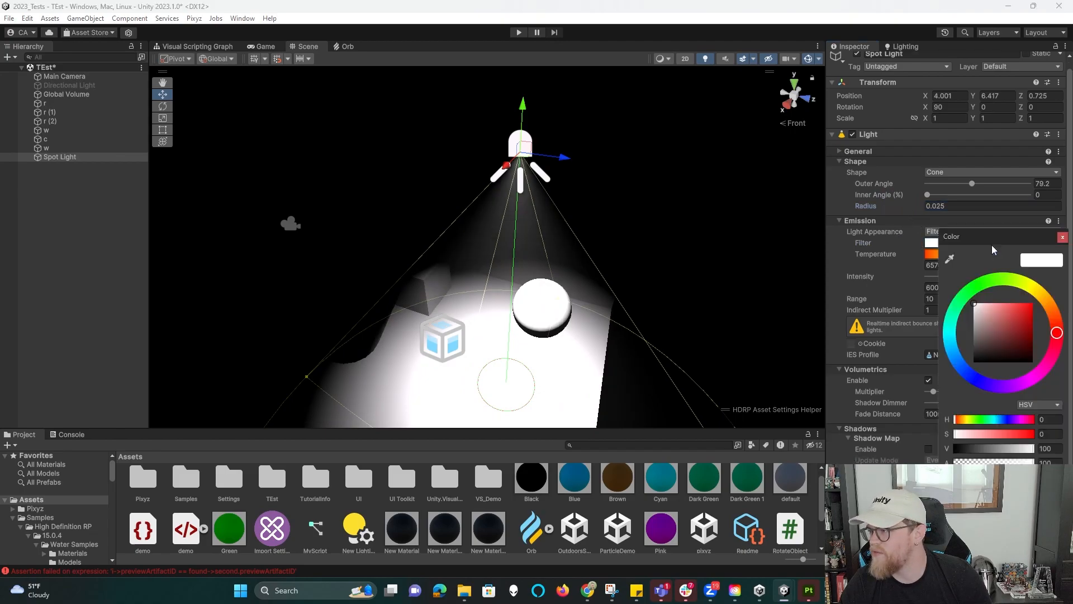
pyautogui.click(1017, 232)
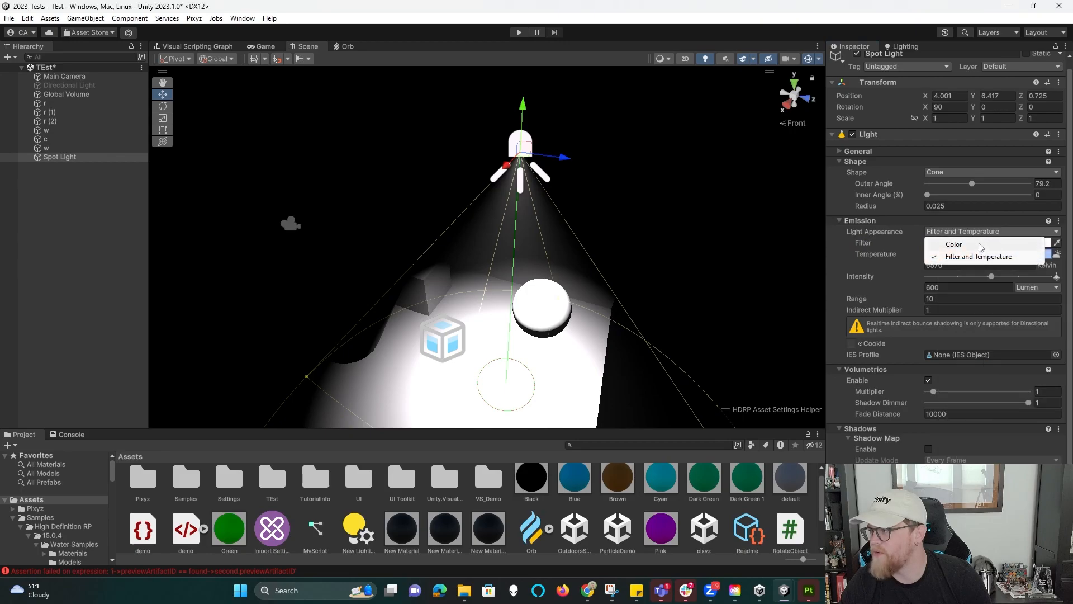
pyautogui.click(1020, 244)
pyautogui.click(989, 251)
pyautogui.moveTo(1005, 324); pyautogui.dragTo(1043, 309)
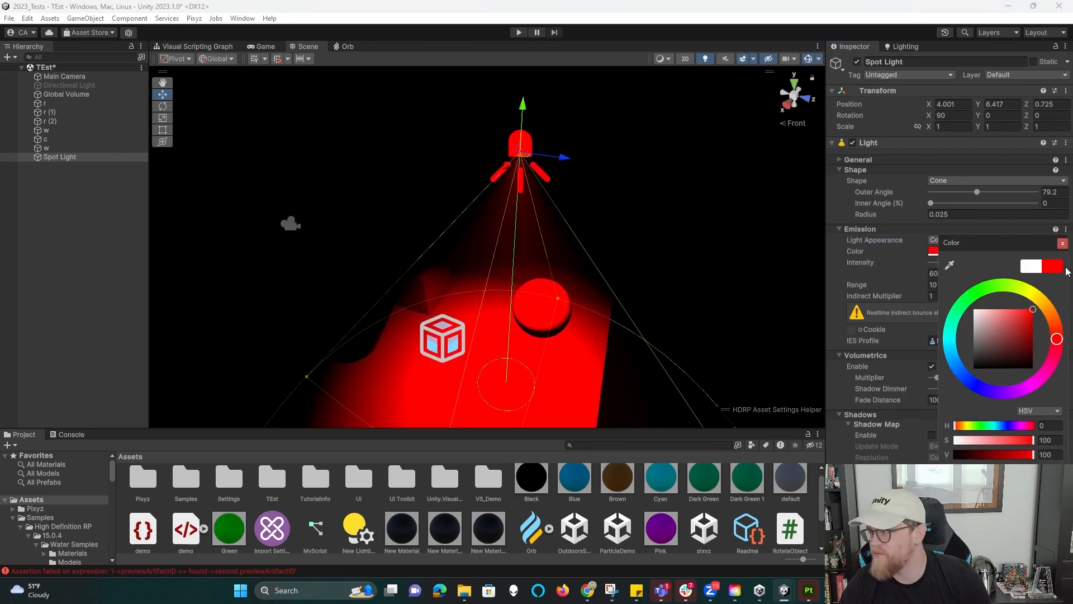
pyautogui.click(1062, 244)
# - Move the red spotlight sideways to about X 4.97, Z 0.65
pyautogui.keyDown('alt'); pyautogui.moveTo(698, 226); pyautogui.dragTo(575, 248); pyautogui.keyUp('alt')
pyautogui.moveTo(502, 193); pyautogui.dragTo(401, 193)
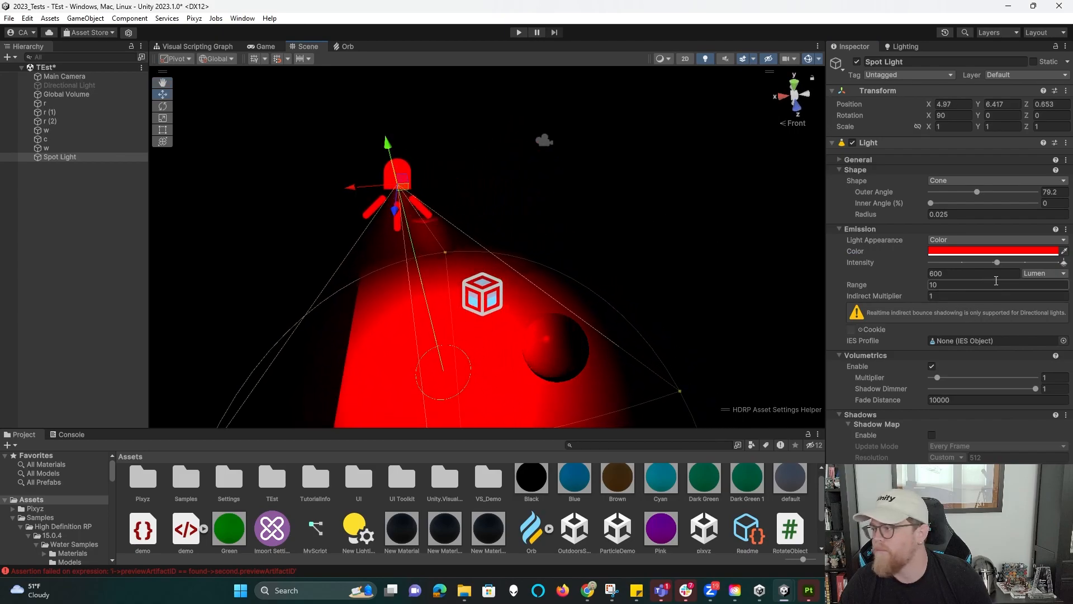
# - Dim the red spotlight to about 53 lumen and shift it to about Z 0.44
pyautogui.moveTo(997, 263); pyautogui.dragTo(968, 265)
pyautogui.keyDown('alt'); pyautogui.moveTo(707, 262); pyautogui.dragTo(554, 226); pyautogui.keyUp('alt')
pyautogui.moveTo(450, 198); pyautogui.dragTo(431, 185)
pyautogui.keyDown('alt'); pyautogui.moveTo(549, 220); pyautogui.dragTo(512, 254); pyautogui.keyUp('alt')
# - Examine the dimmed red spotlight's volumetric beam and its lighting on the room's objects from several angles
pyautogui.moveTo(667, 307); pyautogui.dragTo(509, 253, button='middle')
pyautogui.click(501, 241)
pyautogui.keyDown('alt'); pyautogui.moveTo(501, 241); pyautogui.dragTo(284, 123); pyautogui.keyUp('alt')
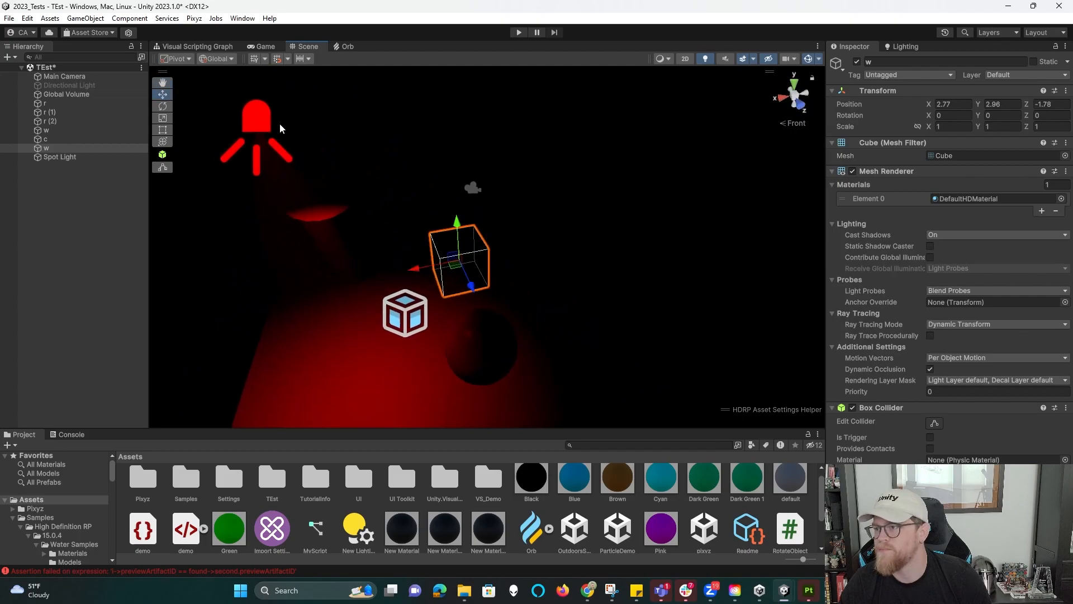
pyautogui.click(285, 128)
pyautogui.keyDown('alt'); pyautogui.moveTo(398, 186); pyautogui.dragTo(673, 230); pyautogui.keyUp('alt')
pyautogui.scroll(-3, 573, 323)
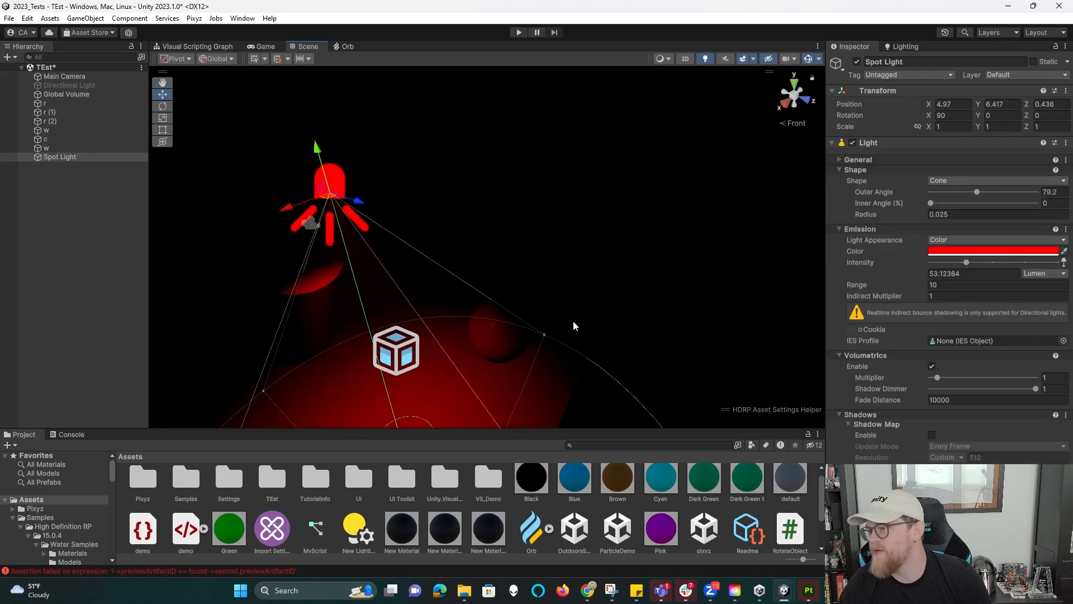
pyautogui.moveTo(573, 323); pyautogui.dragTo(654, 223, button='middle')
pyautogui.keyDown('alt'); pyautogui.moveTo(559, 251); pyautogui.dragTo(593, 238); pyautogui.keyUp('alt')
pyautogui.moveTo(521, 257); pyautogui.dragTo(585, 316, button='middle')
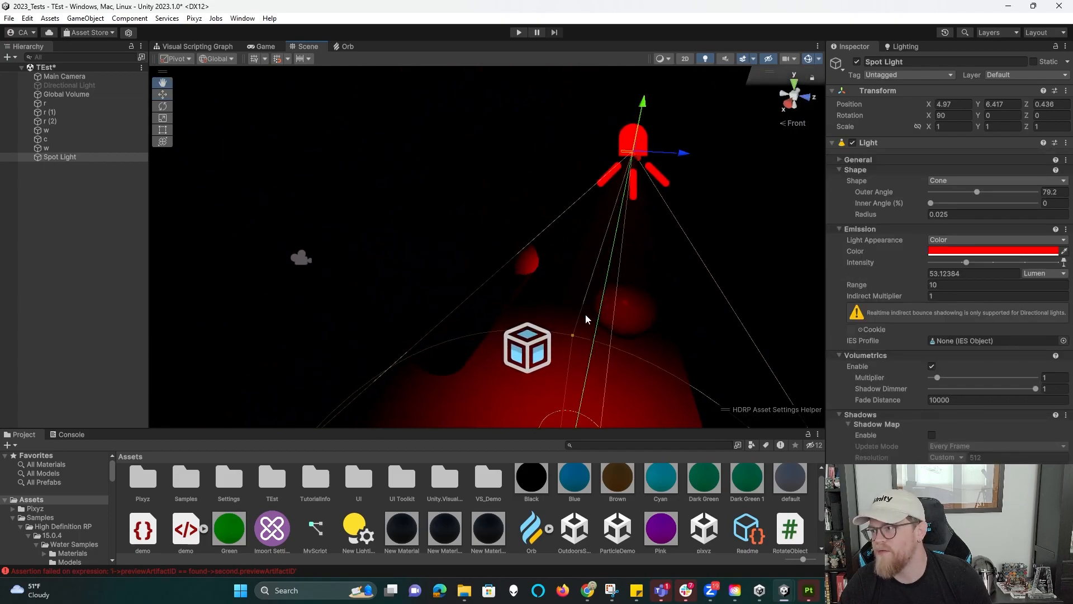
# - Add a second spotlight and place it low in the room at about X 5.18, Y 3.63, Z -1.43
pyautogui.click(88, 220)
pyautogui.rightClick(88, 222)
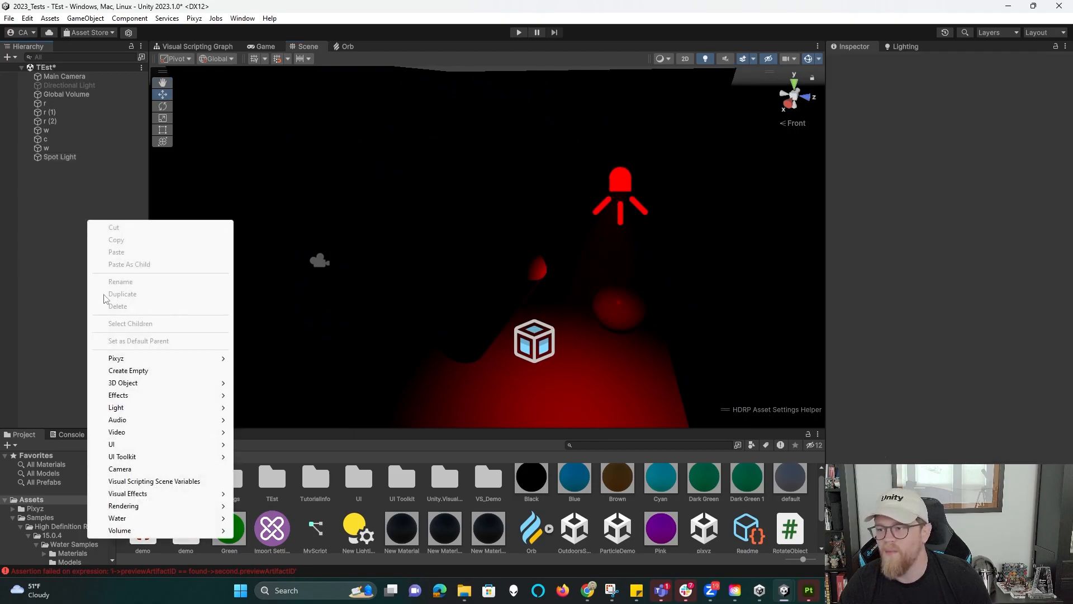
pyautogui.moveTo(143, 384)
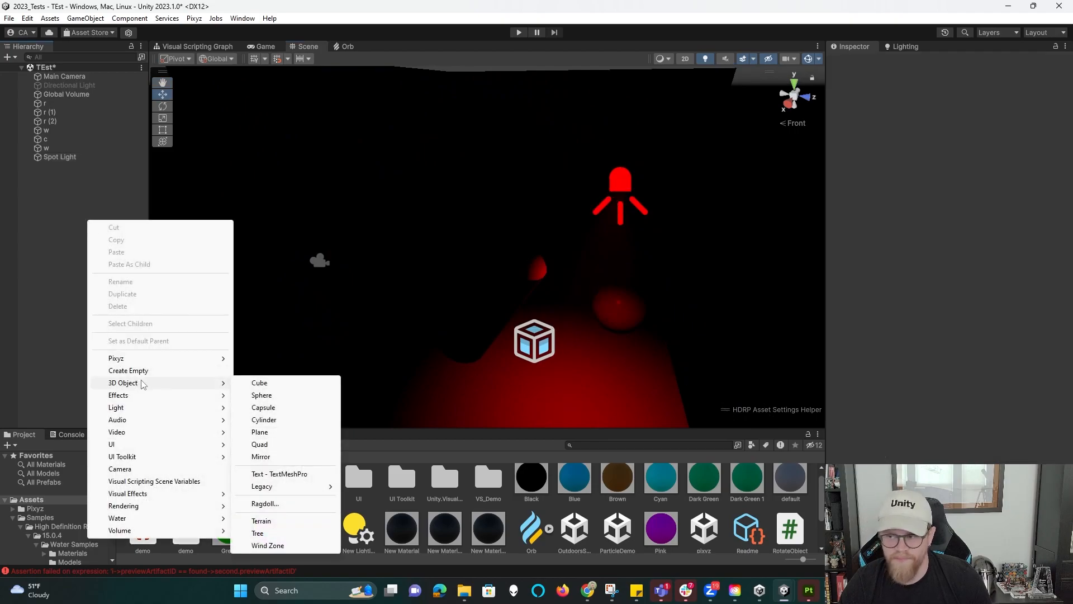
pyautogui.moveTo(170, 407)
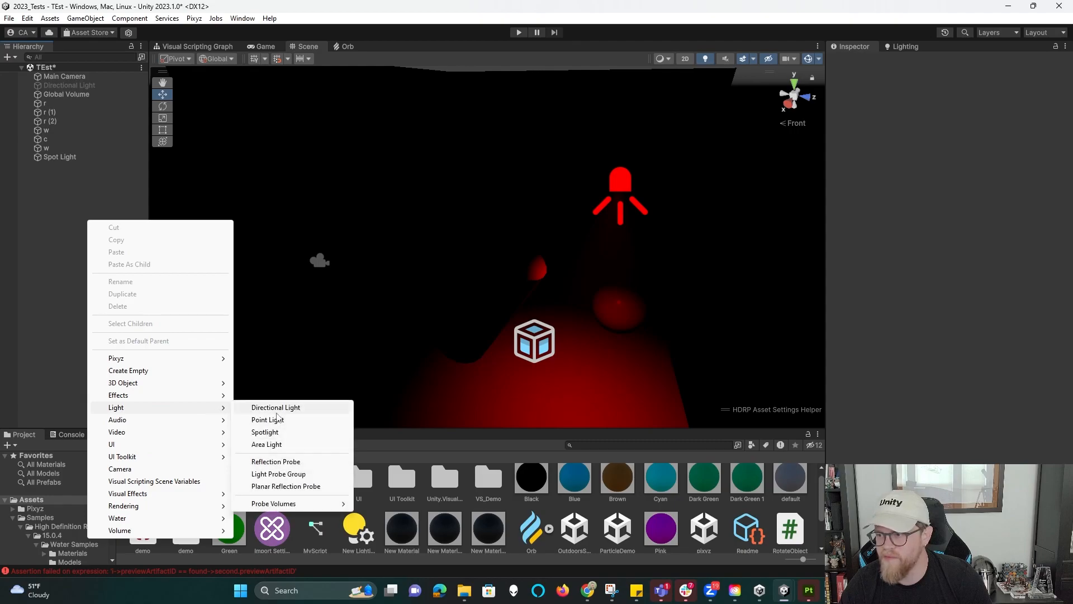
pyautogui.click(265, 432)
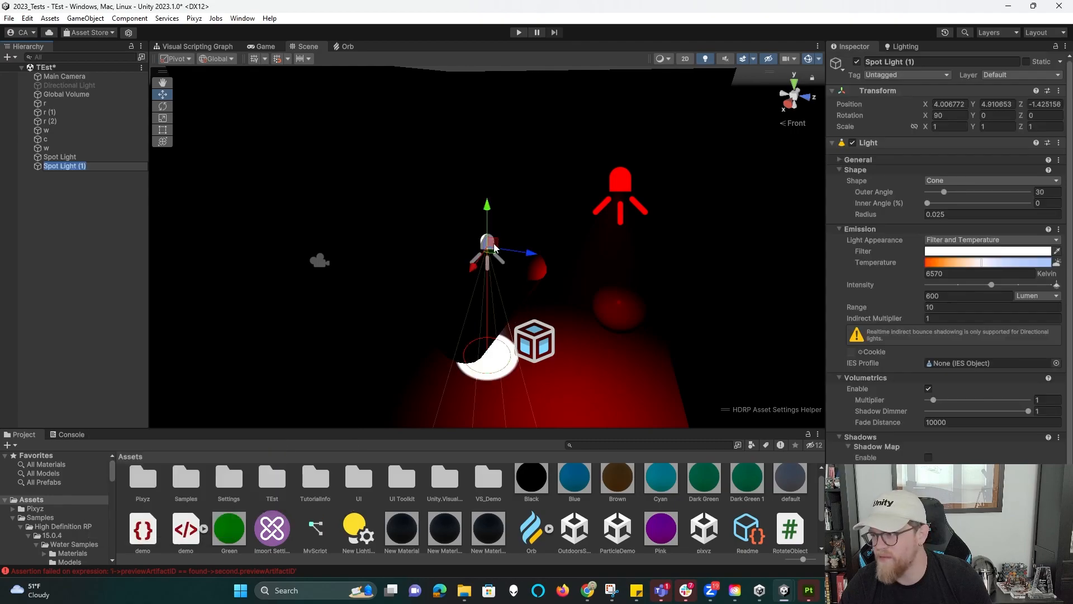
pyautogui.moveTo(489, 206); pyautogui.dragTo(468, 385)
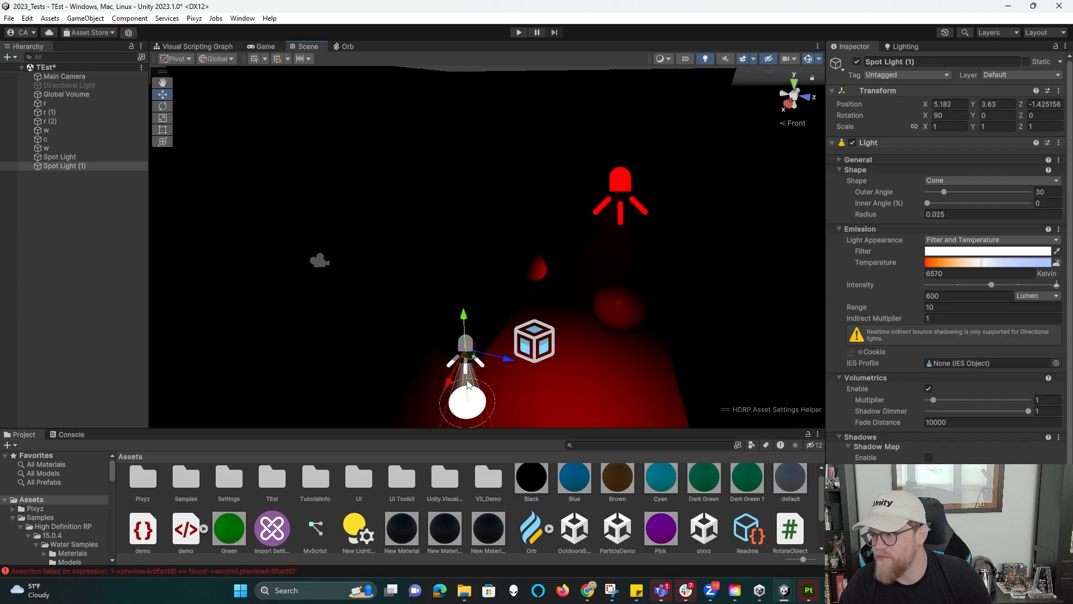
# - Assign the d_step1 texture as the second spotlight's Cookie
pyautogui.click(860, 351)
pyautogui.scroll(-5, 280, 296)
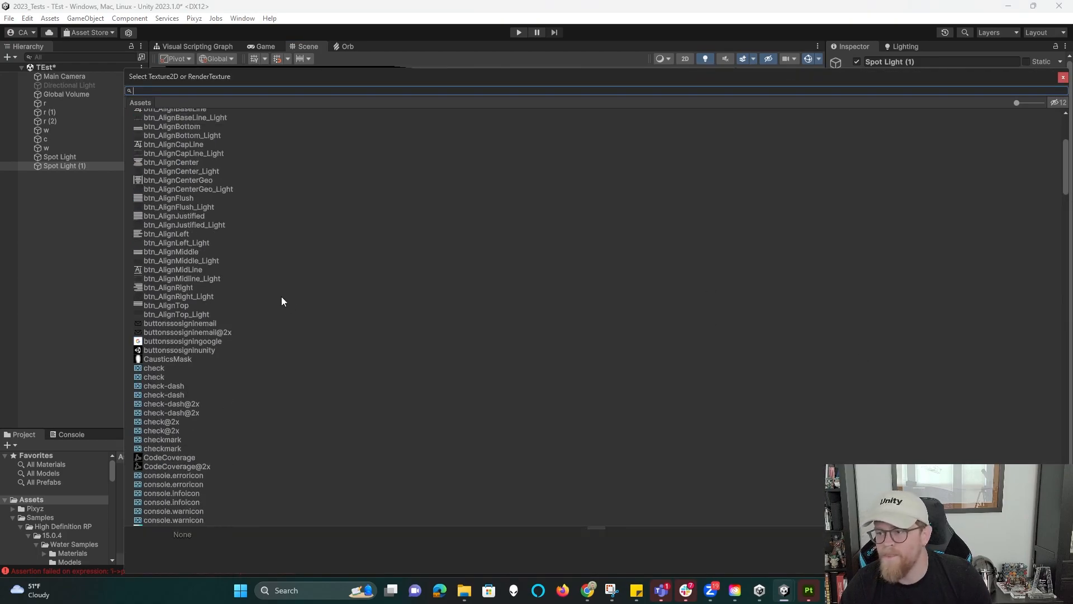
pyautogui.scroll(-4, 278, 308)
pyautogui.scroll(-15, 169, 376)
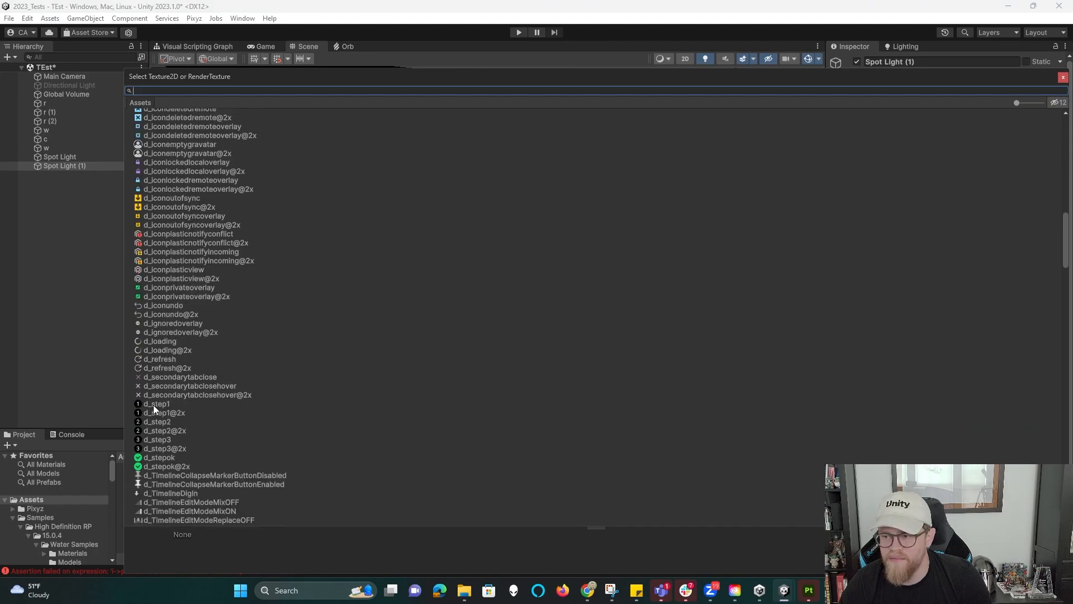
pyautogui.click(158, 406)
pyautogui.click(1063, 78)
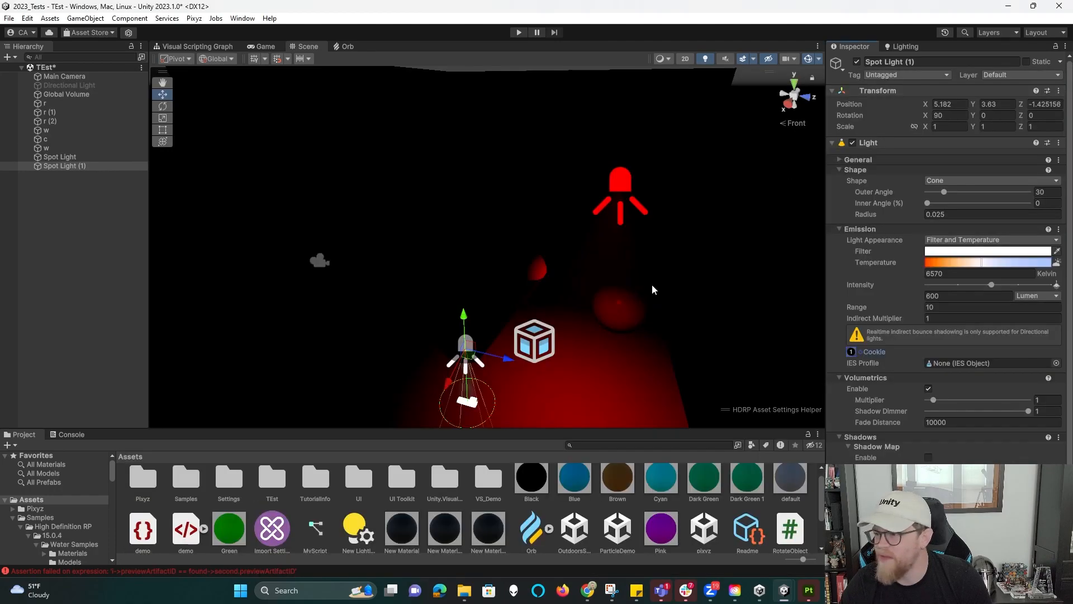
# - Frame the second spotlight and raise it to about Y 4.01
pyautogui.press('f')
pyautogui.scroll(6, 502, 273)
pyautogui.scroll(-2, 501, 273)
pyautogui.keyDown('alt'); pyautogui.moveTo(501, 273); pyautogui.dragTo(570, 255); pyautogui.keyUp('alt')
pyautogui.moveTo(490, 133); pyautogui.dragTo(468, 72)
# - Examine the cookie pattern projected by the second spotlight on the floor and in the fog from several angles
pyautogui.keyDown('alt'); pyautogui.moveTo(501, 214); pyautogui.dragTo(405, 294); pyautogui.keyUp('alt')
pyautogui.keyDown('alt'); pyautogui.moveTo(807, 351); pyautogui.dragTo(523, 215); pyautogui.keyUp('alt')
pyautogui.keyDown('alt'); pyautogui.moveTo(547, 308); pyautogui.dragTo(481, 230); pyautogui.keyUp('alt')
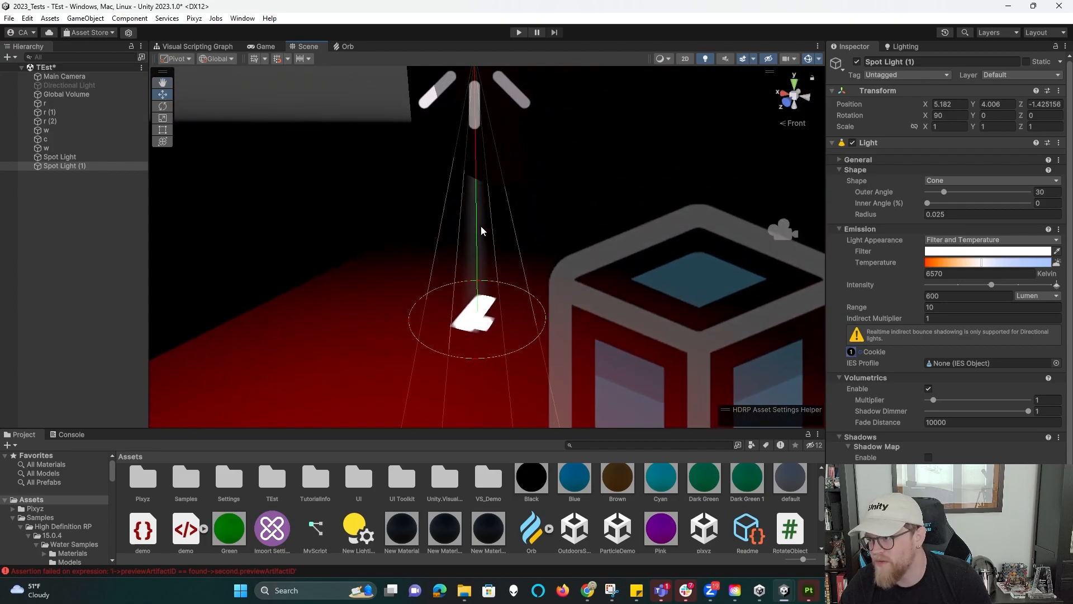
pyautogui.keyDown('alt'); pyautogui.moveTo(474, 307); pyautogui.dragTo(798, 272); pyautogui.keyUp('alt')
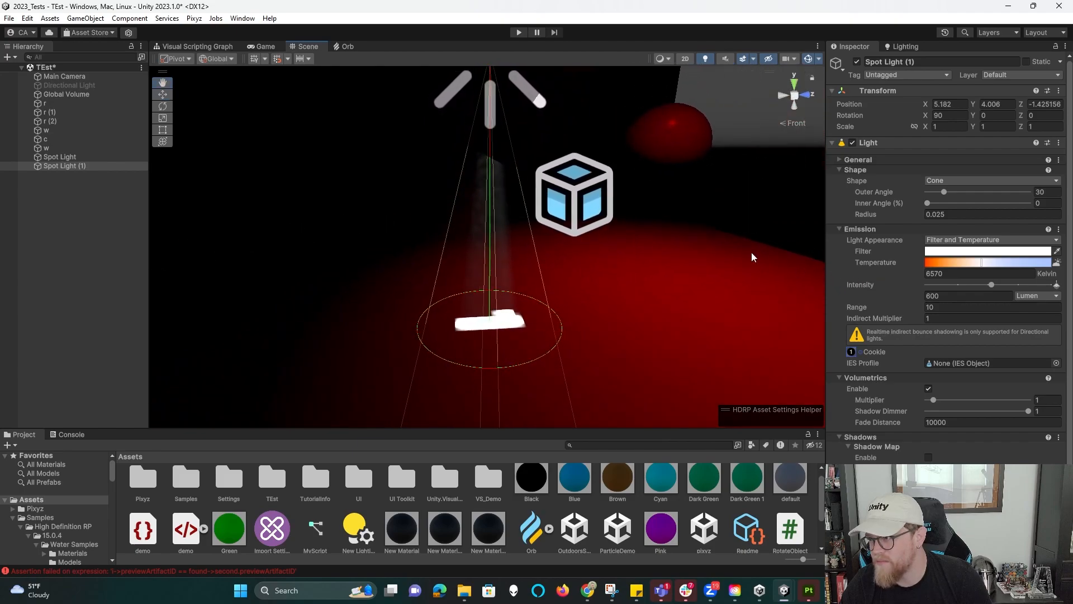
pyautogui.keyDown('alt'); pyautogui.moveTo(697, 364); pyautogui.dragTo(645, 323); pyautogui.keyUp('alt')
pyautogui.moveTo(645, 318); pyautogui.dragTo(607, 353, button='middle')
pyautogui.scroll(-4, 647, 353)
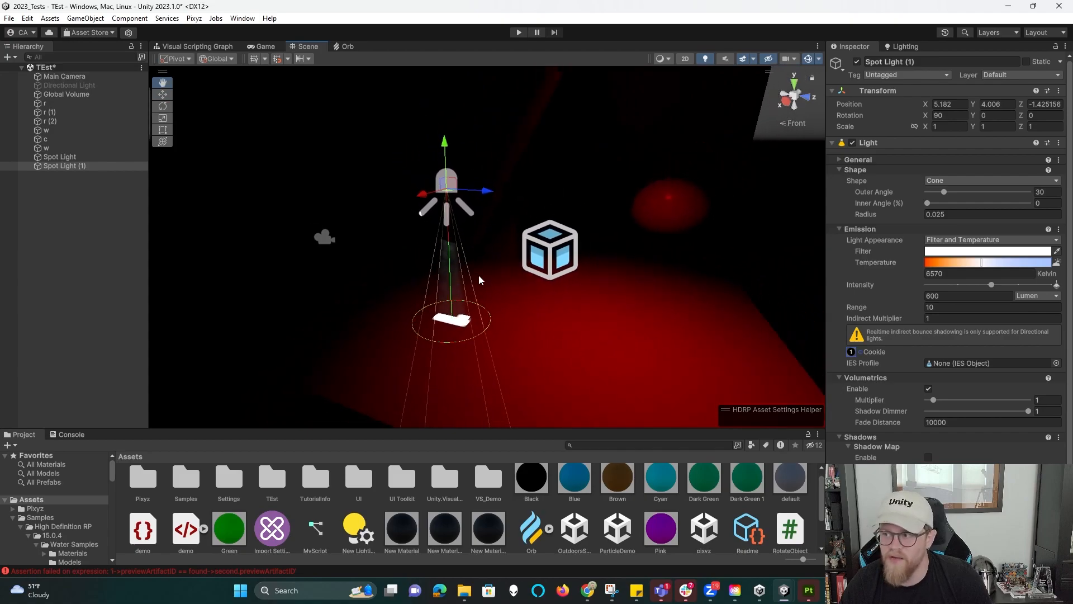
pyautogui.keyDown('alt'); pyautogui.moveTo(515, 295); pyautogui.dragTo(471, 259); pyautogui.keyUp('alt')
pyautogui.keyDown('alt'); pyautogui.moveTo(616, 328); pyautogui.dragTo(550, 244); pyautogui.keyUp('alt')
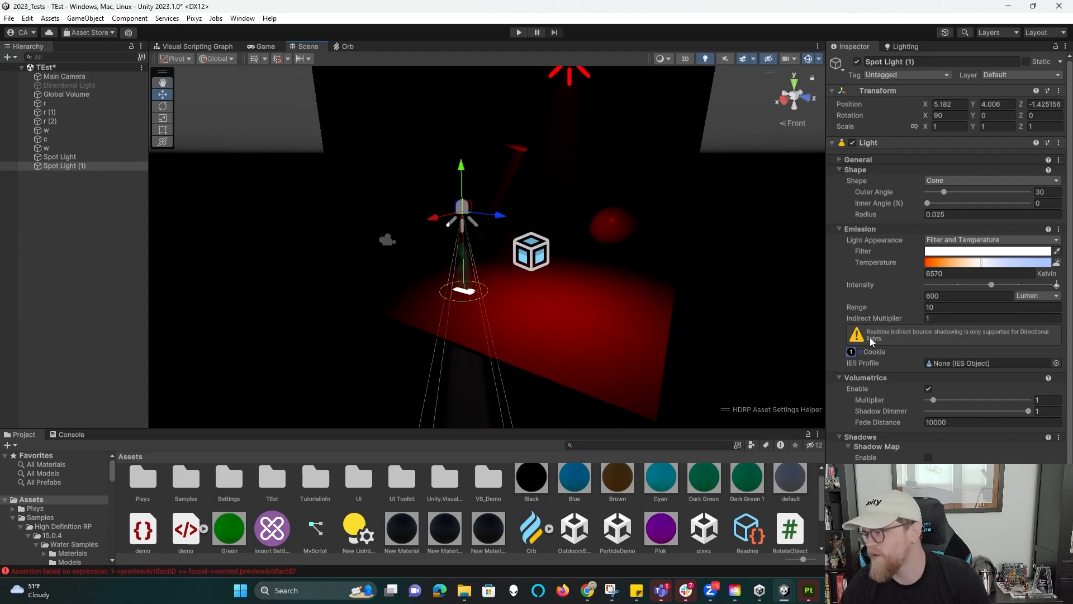
# - Clear the second spotlight's Cookie texture by choosing None
pyautogui.click(861, 352)
pyautogui.scroll(15, 405, 257)
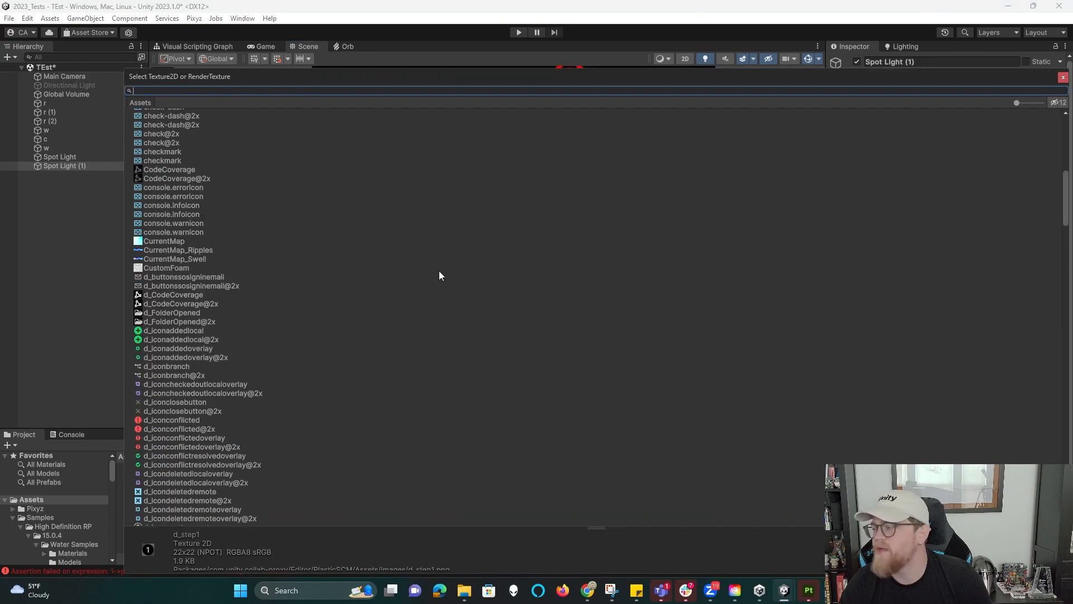
pyautogui.click(1063, 77)
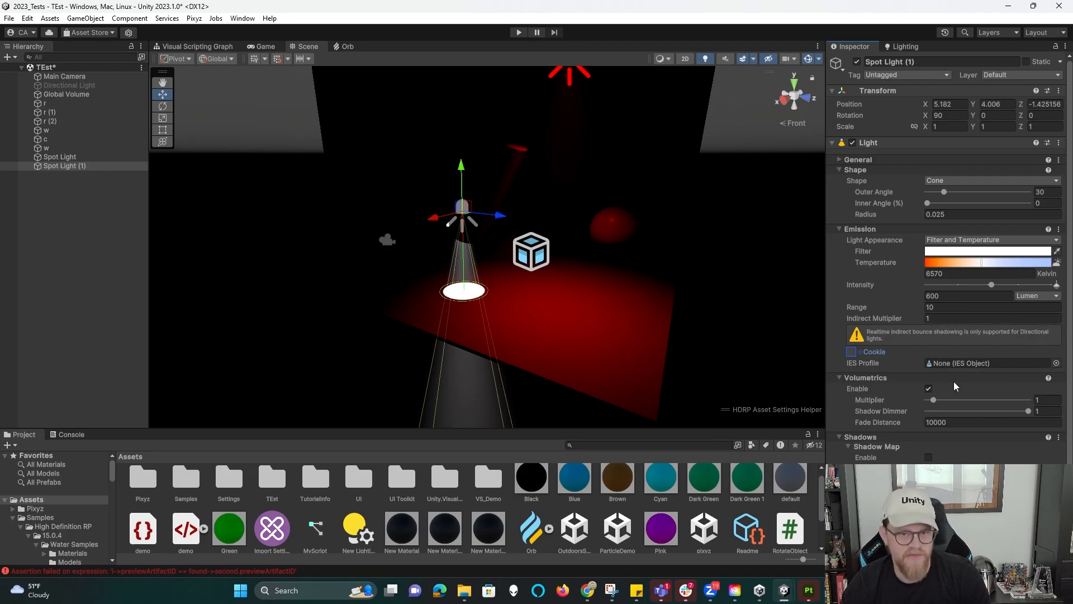
# - Set the second spotlight's Volumetrics Multiplier to about 1.97 and enable its Shadow Map
pyautogui.scroll(-1, 901, 364)
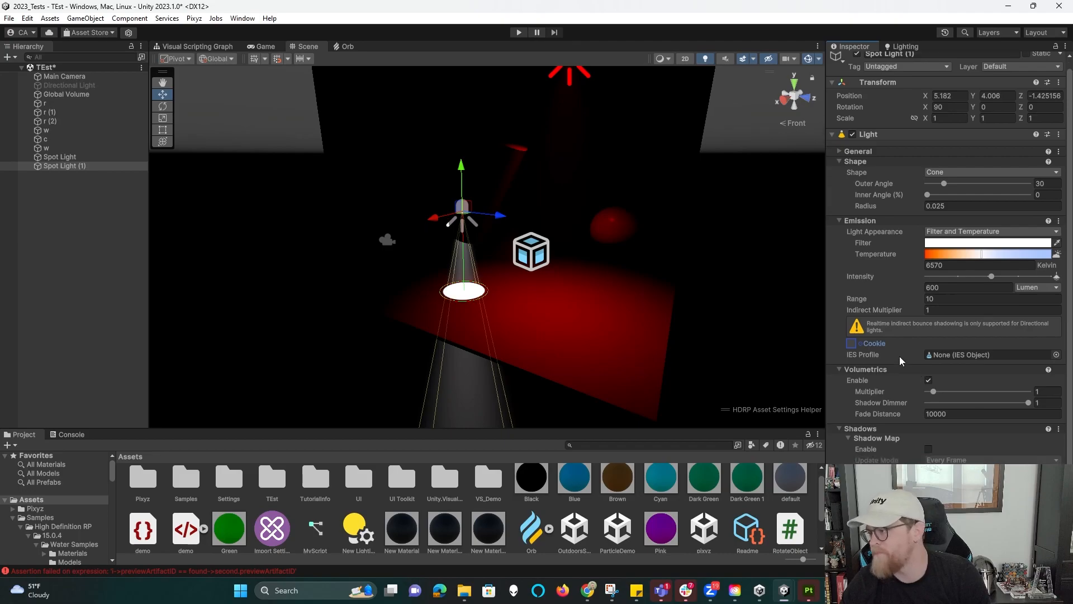
pyautogui.moveTo(933, 392)
pyautogui.mouseDown()
pyautogui.moveTo(994, 391)
pyautogui.moveTo(940, 400)
pyautogui.mouseUp()
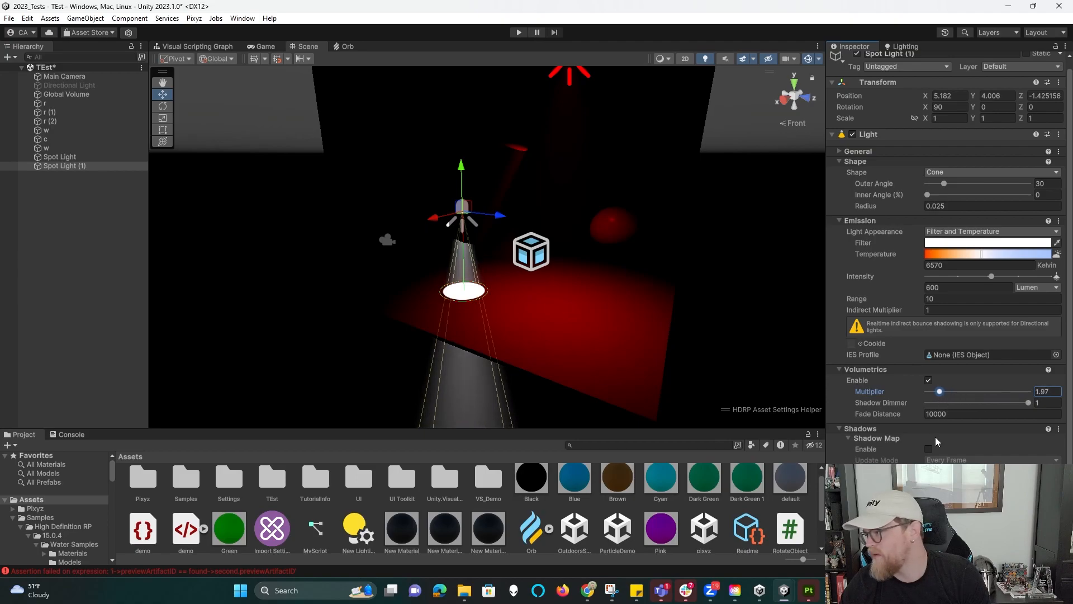
pyautogui.click(928, 449)
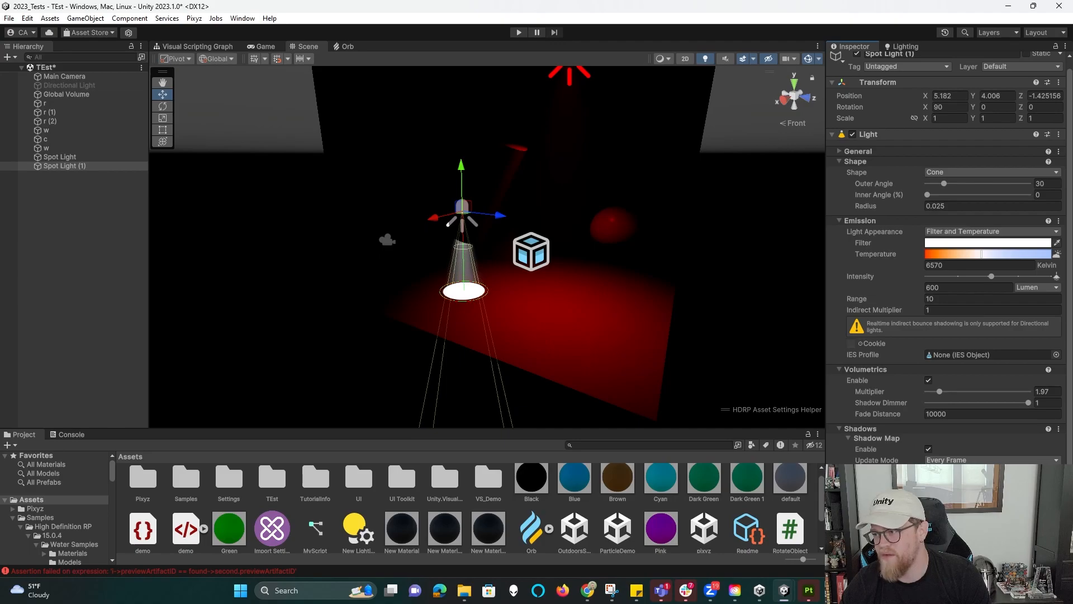
# - Raise the second spotlight to about Y 5.15, view its beam, and delete it from the scene
pyautogui.moveTo(461, 178); pyautogui.dragTo(451, 110)
pyautogui.moveTo(588, 274); pyautogui.dragTo(562, 320, button='middle')
pyautogui.keyDown('alt'); pyautogui.moveTo(562, 320); pyautogui.dragTo(451, 313); pyautogui.keyUp('alt')
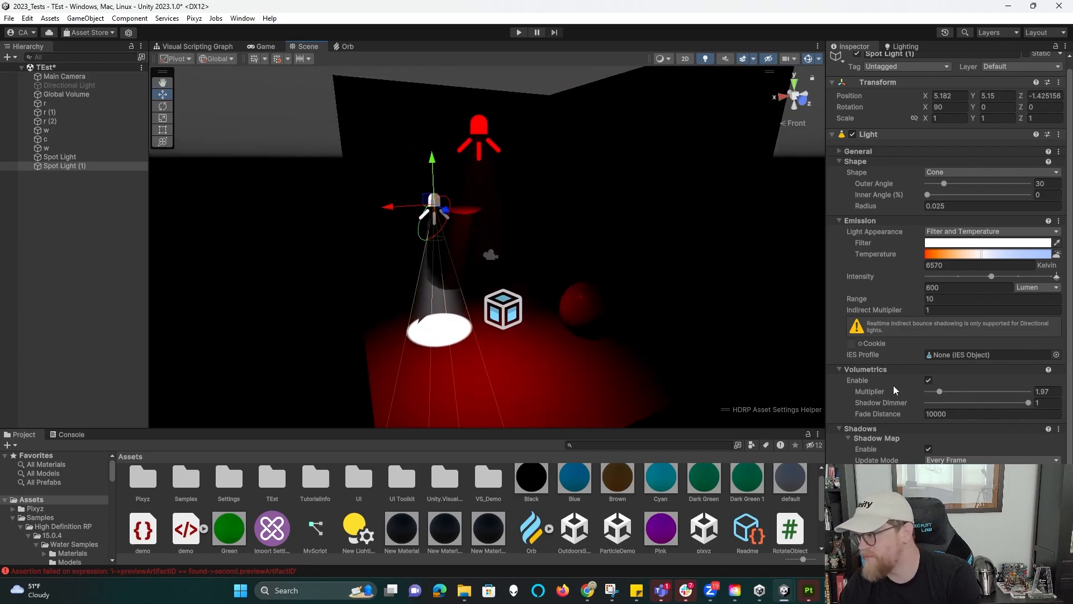
pyautogui.press('Delete')
pyautogui.keyDown('alt'); pyautogui.moveTo(482, 211); pyautogui.dragTo(591, 289); pyautogui.keyUp('alt')
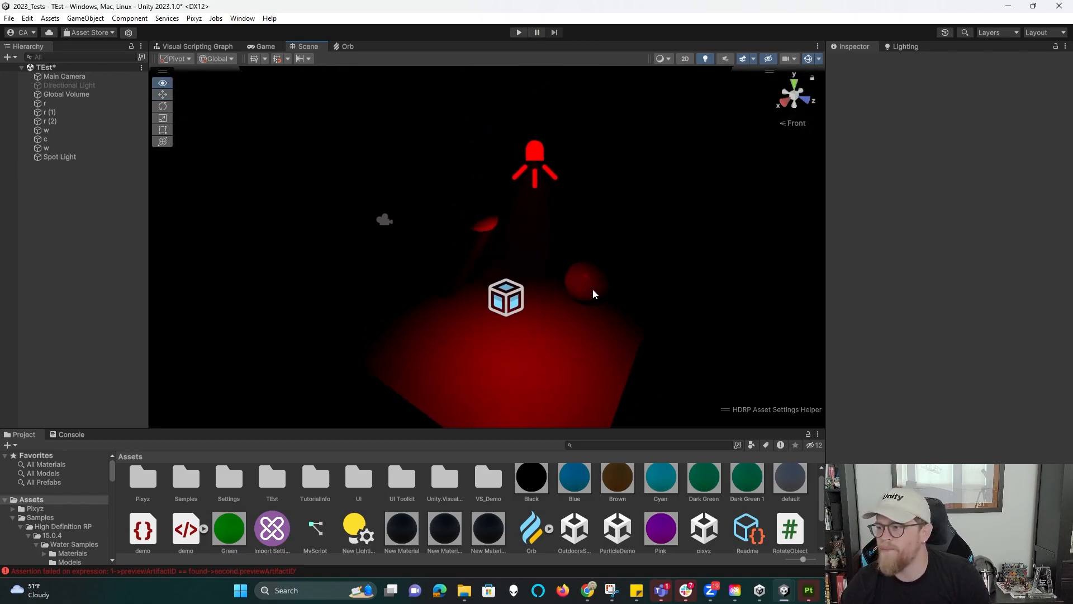
# - Add a Point Light high in the room at about X 3.04, Y 6.37, Z -0.69
pyautogui.rightClick(36, 213)
pyautogui.moveTo(81, 399)
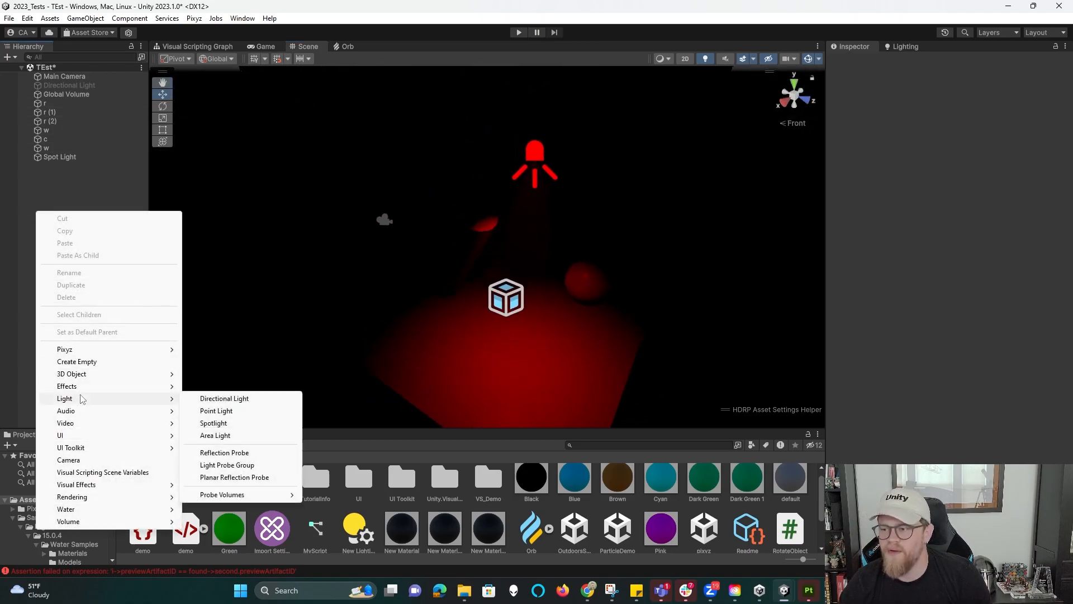
pyautogui.click(231, 412)
pyautogui.keyDown('alt'); pyautogui.moveTo(548, 294); pyautogui.dragTo(490, 115); pyautogui.keyUp('alt')
pyautogui.keyDown('alt'); pyautogui.moveTo(647, 158); pyautogui.dragTo(566, 151); pyautogui.keyUp('alt')
pyautogui.keyDown('alt'); pyautogui.moveTo(641, 216); pyautogui.dragTo(641, 130); pyautogui.keyUp('alt')
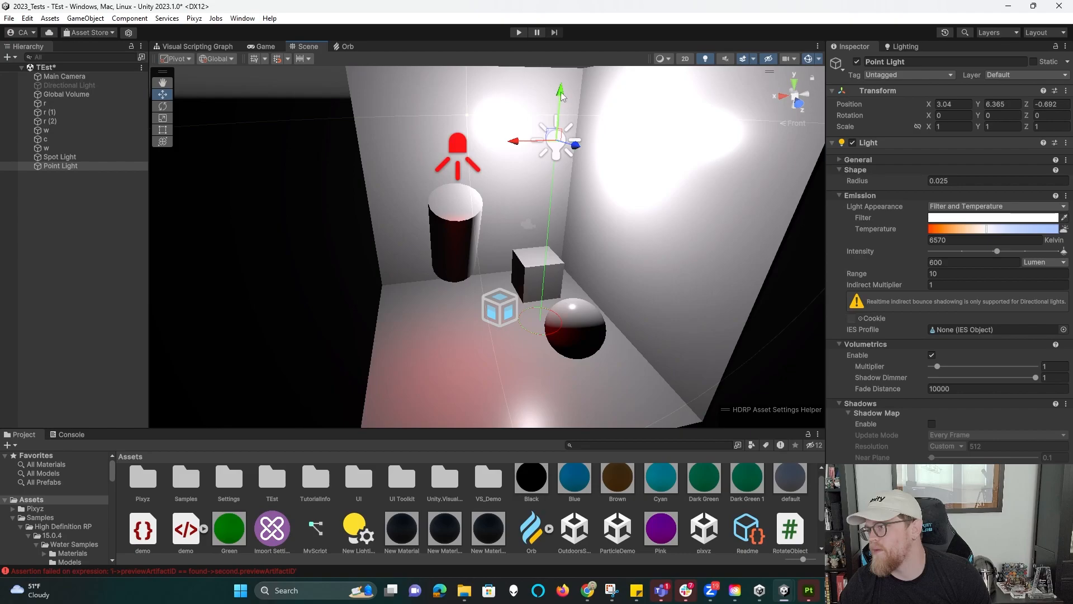
# - Shrink the point light's Range to about 3.06 using its range sphere and frame the light
pyautogui.keyDown('alt'); pyautogui.moveTo(702, 304); pyautogui.dragTo(425, 220, button='right'); pyautogui.keyUp('alt')
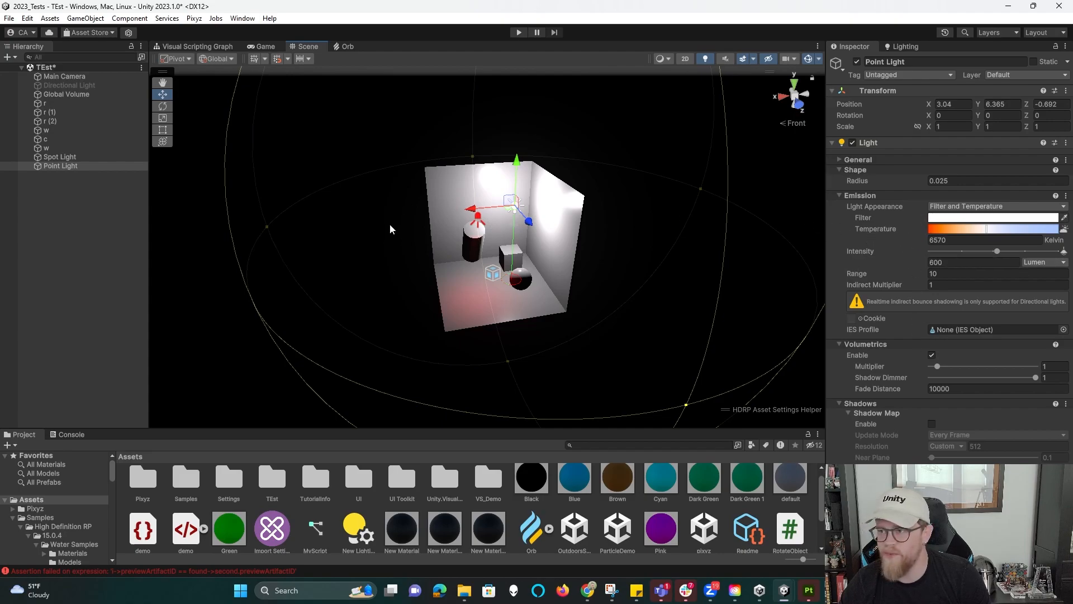
pyautogui.moveTo(267, 231); pyautogui.dragTo(451, 234)
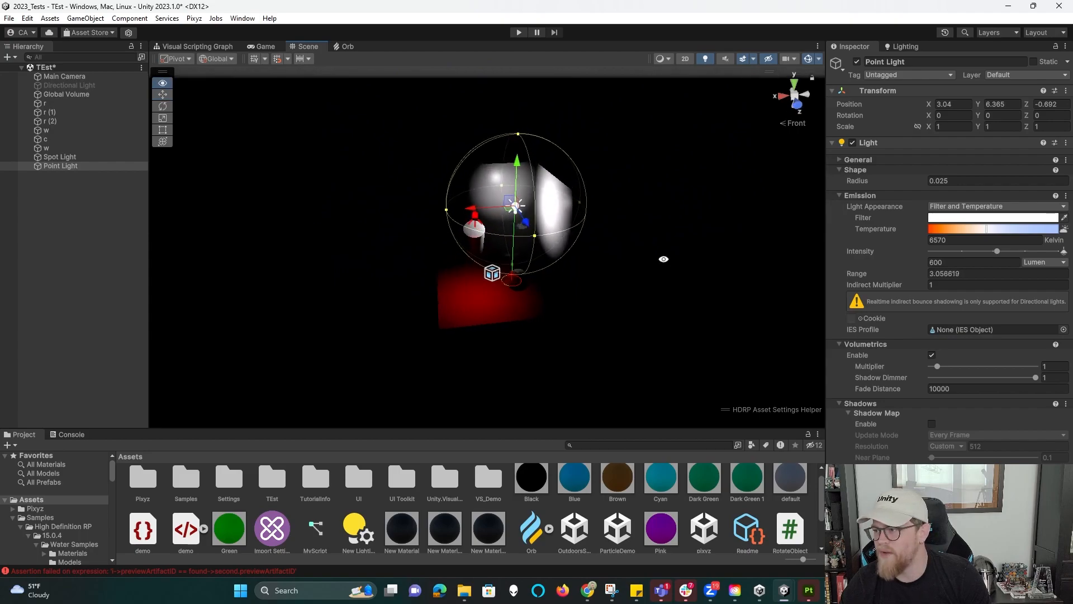
pyautogui.scroll(5, 556, 233)
pyautogui.press('f')
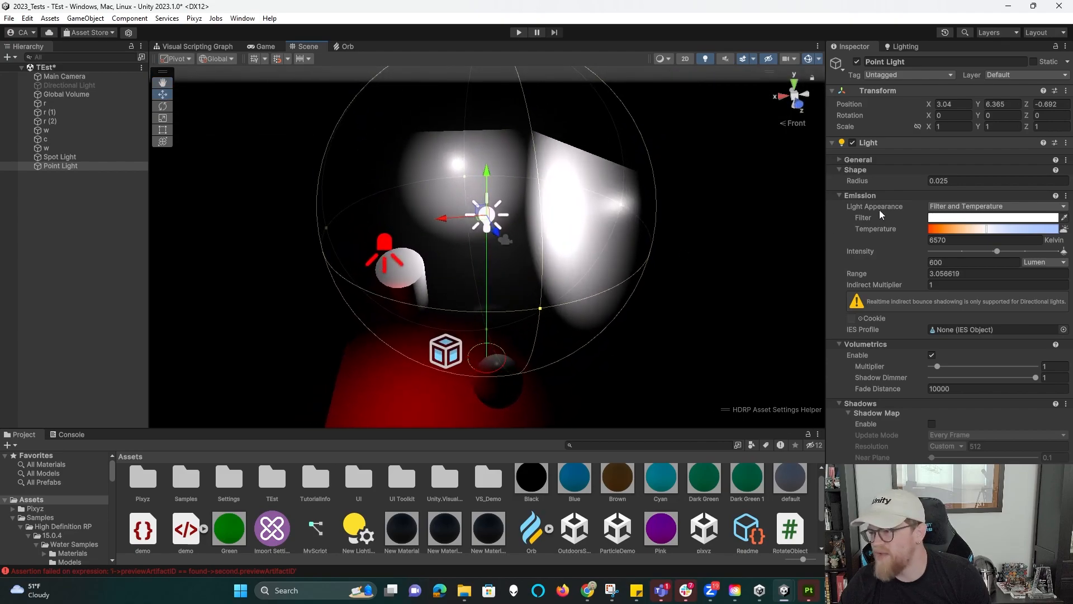
# - Switch the point light's Light Appearance to Color and make it saturated blue, hex 0020FF
pyautogui.click(950, 218)
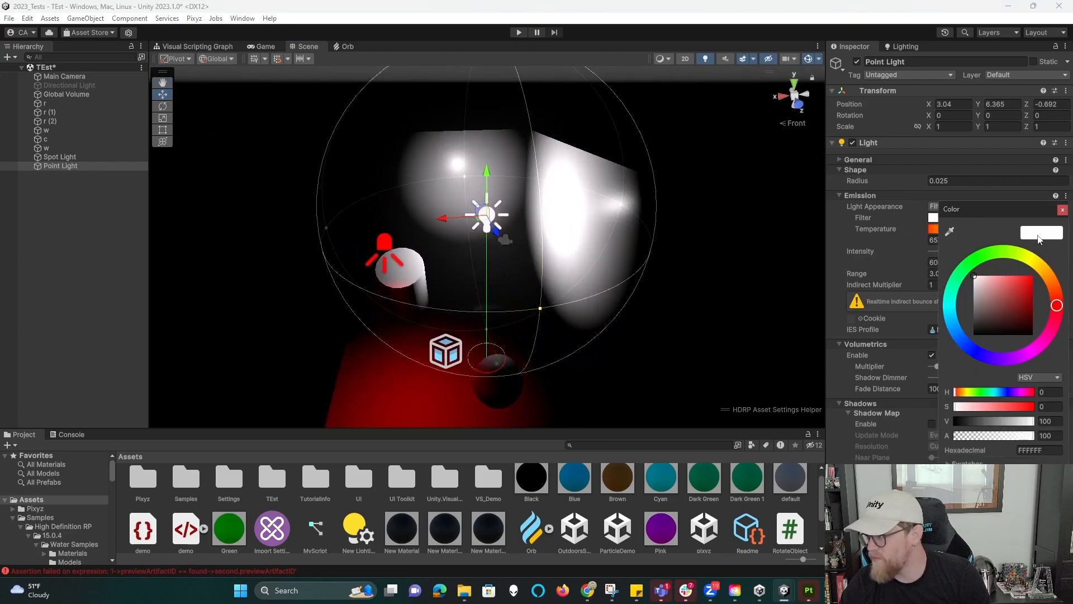
pyautogui.click(1062, 209)
pyautogui.click(1012, 212)
pyautogui.click(1001, 217)
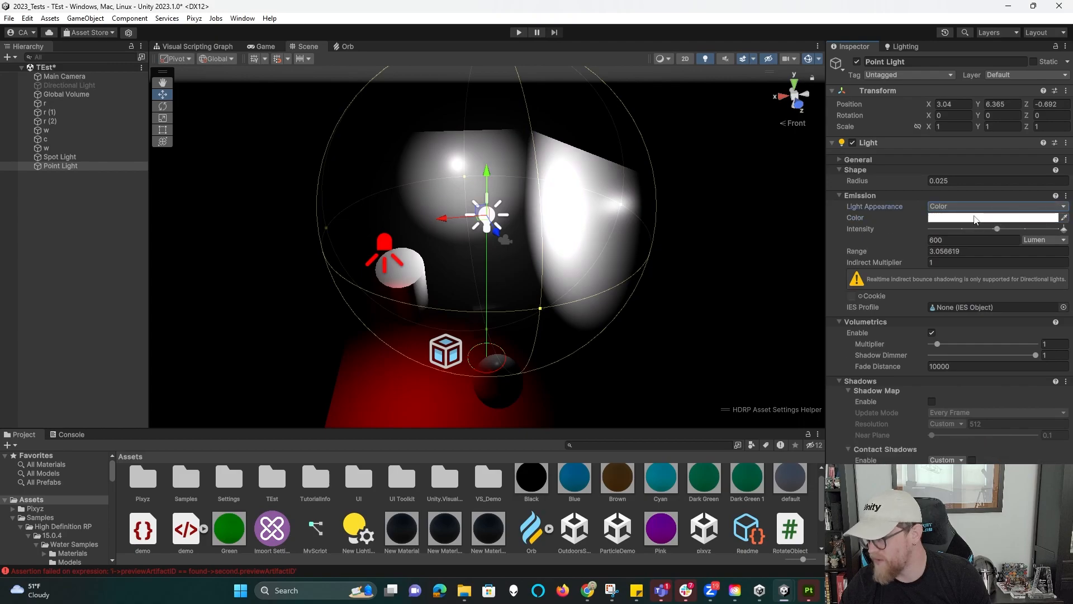
pyautogui.click(999, 217)
pyautogui.click(972, 348)
pyautogui.moveTo(998, 307); pyautogui.dragTo(1063, 253)
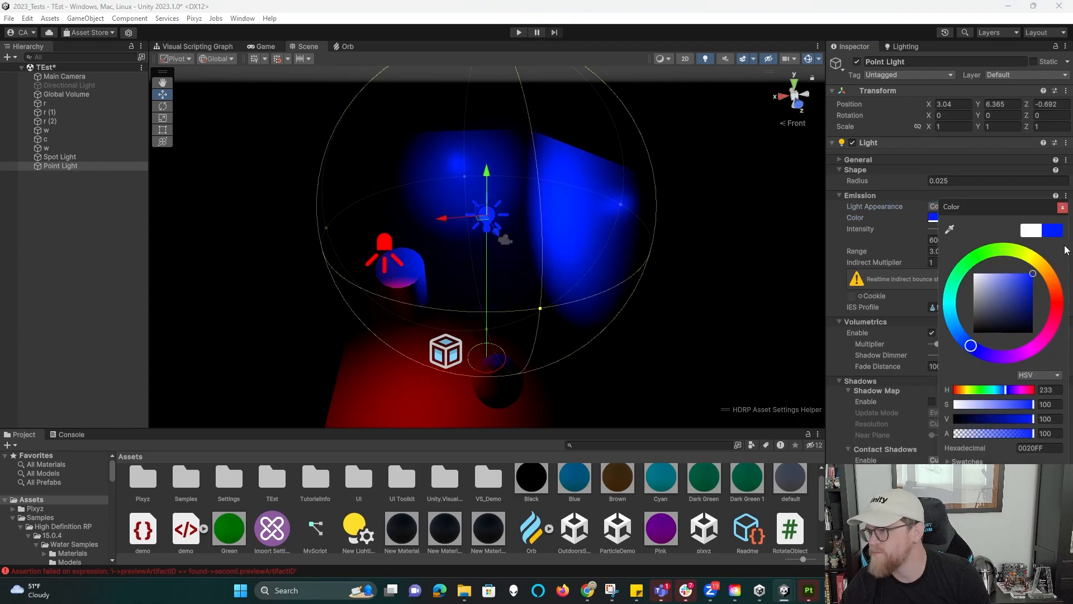
pyautogui.click(1062, 209)
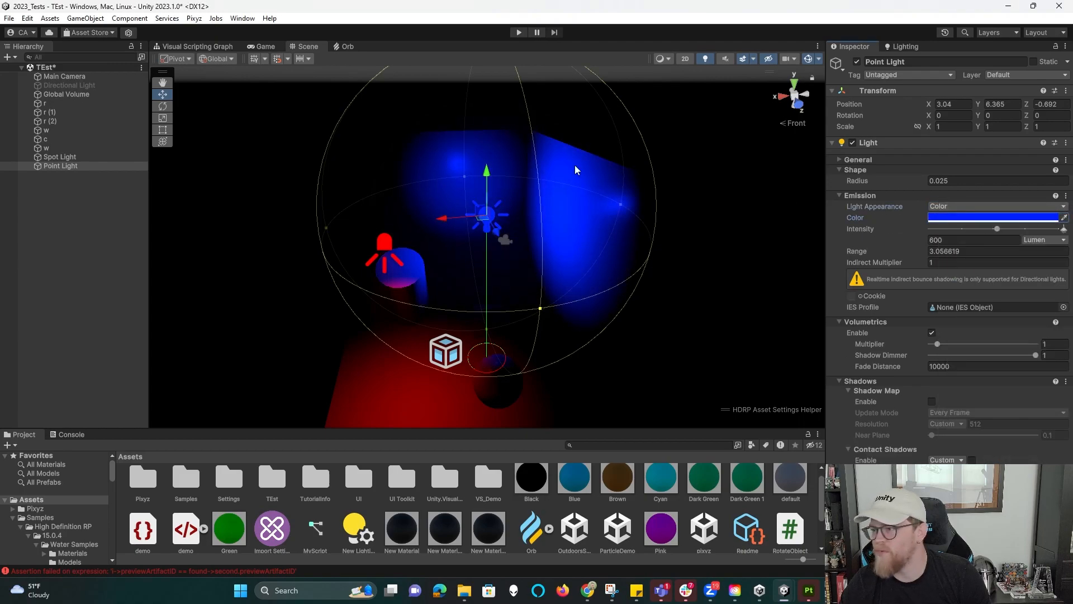
# - Lower the point light to about Y 5.38 and reduce its Intensity to about 222 lumen
pyautogui.moveTo(495, 176); pyautogui.dragTo(621, 275)
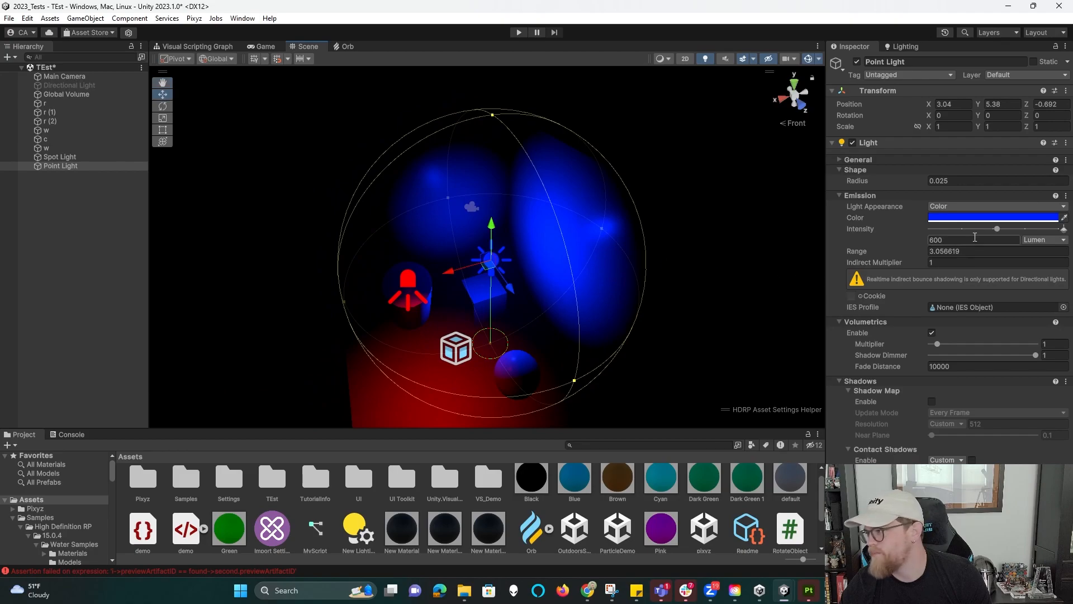
pyautogui.moveTo(993, 231); pyautogui.dragTo(988, 231)
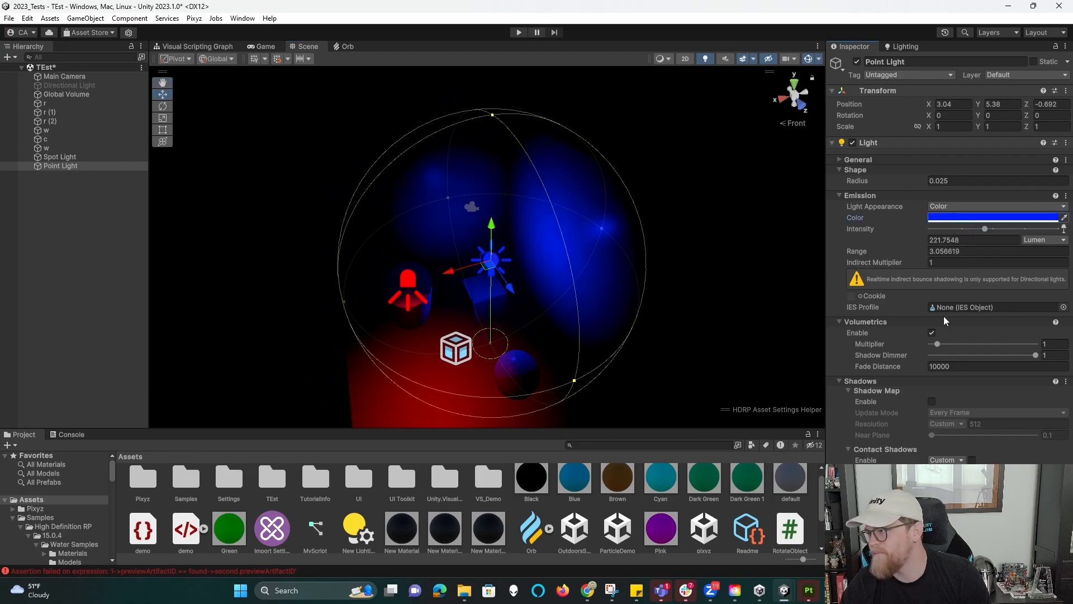
pyautogui.keyDown('alt'); pyautogui.moveTo(764, 297); pyautogui.dragTo(502, 253); pyautogui.keyUp('alt')
# - Raise the red spot light's volumetric Multiplier to about 10.95 and narrow its Outer Angle to about 19.6
pyautogui.click(339, 248)
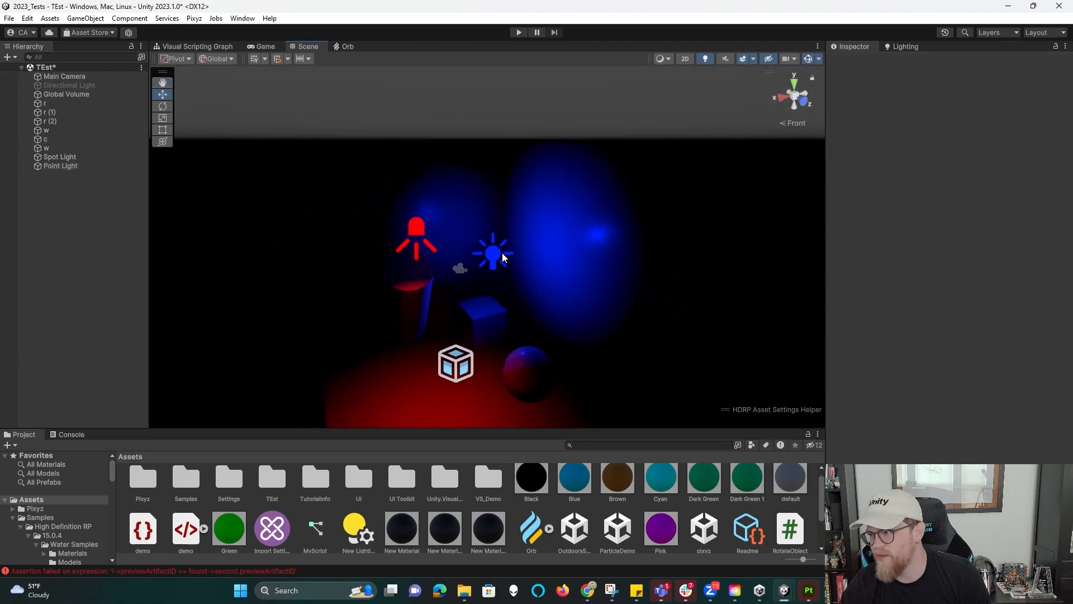
pyautogui.click(417, 236)
pyautogui.press('f')
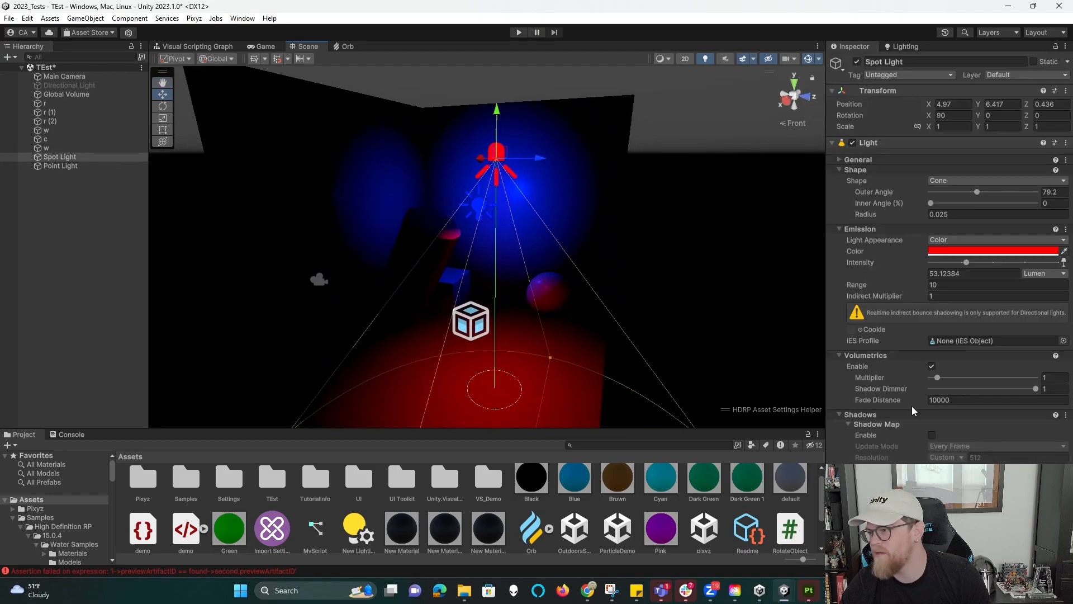
pyautogui.moveTo(991, 380)
pyautogui.mouseDown()
pyautogui.moveTo(1007, 377)
pyautogui.moveTo(998, 386)
pyautogui.mouseUp()
pyautogui.moveTo(963, 195); pyautogui.dragTo(941, 194)
pyautogui.keyDown('alt'); pyautogui.moveTo(674, 263); pyautogui.dragTo(519, 275); pyautogui.keyUp('alt')
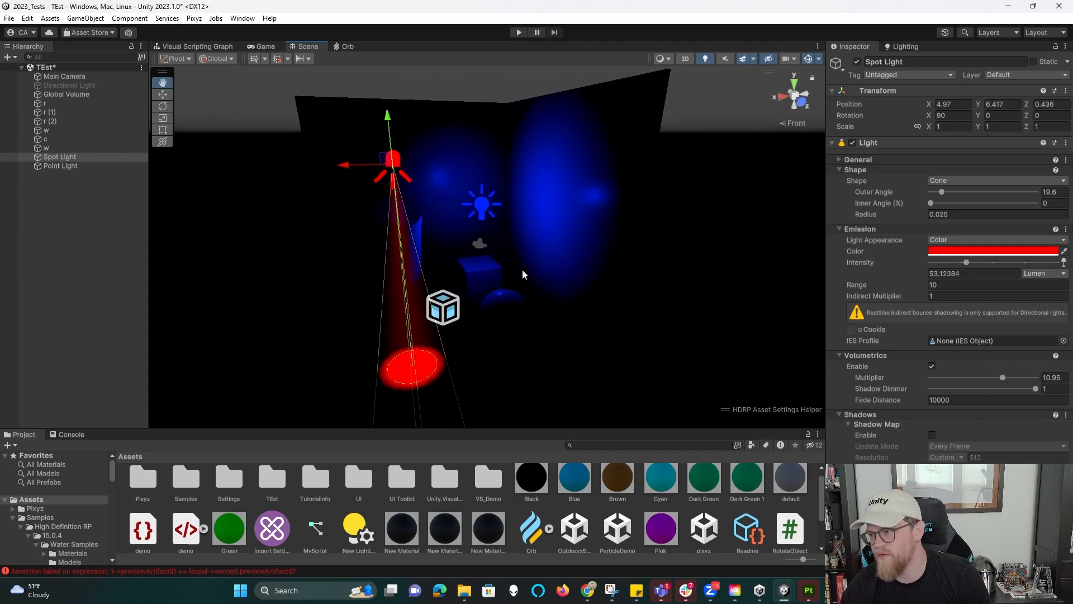
# - Widen the red spot light's Outer Angle to about 73.5 and deselect the light
pyautogui.moveTo(944, 193); pyautogui.dragTo(973, 194)
pyautogui.click(598, 290)
pyautogui.keyDown('alt'); pyautogui.moveTo(599, 290); pyautogui.dragTo(587, 313); pyautogui.keyUp('alt')
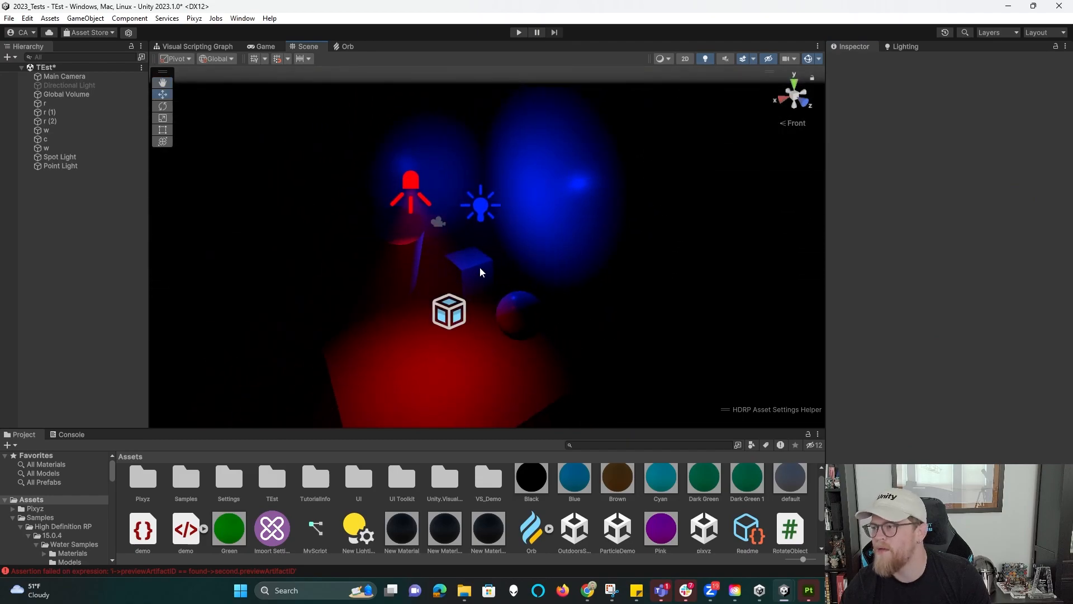
# - Add an Area Light in the middle of the room and name it w
pyautogui.click(490, 213)
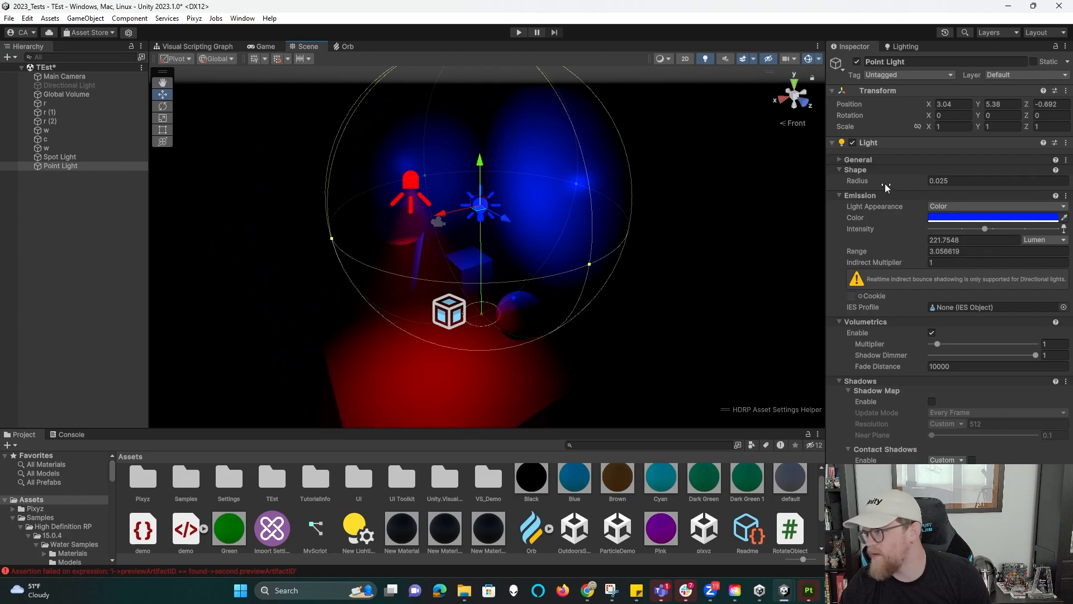
pyautogui.moveTo(880, 183)
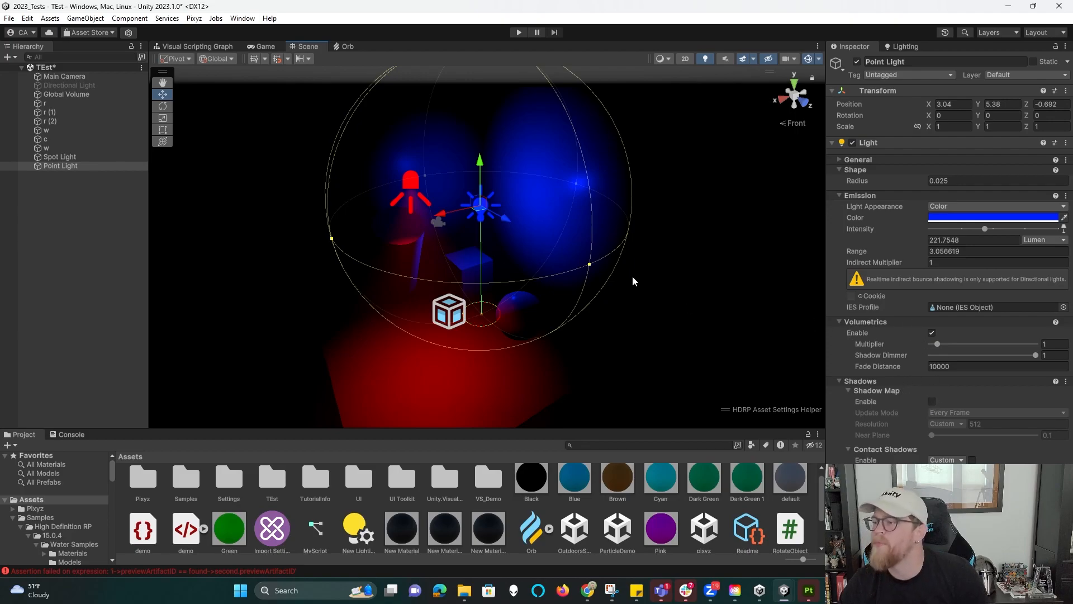
pyautogui.rightClick(92, 220)
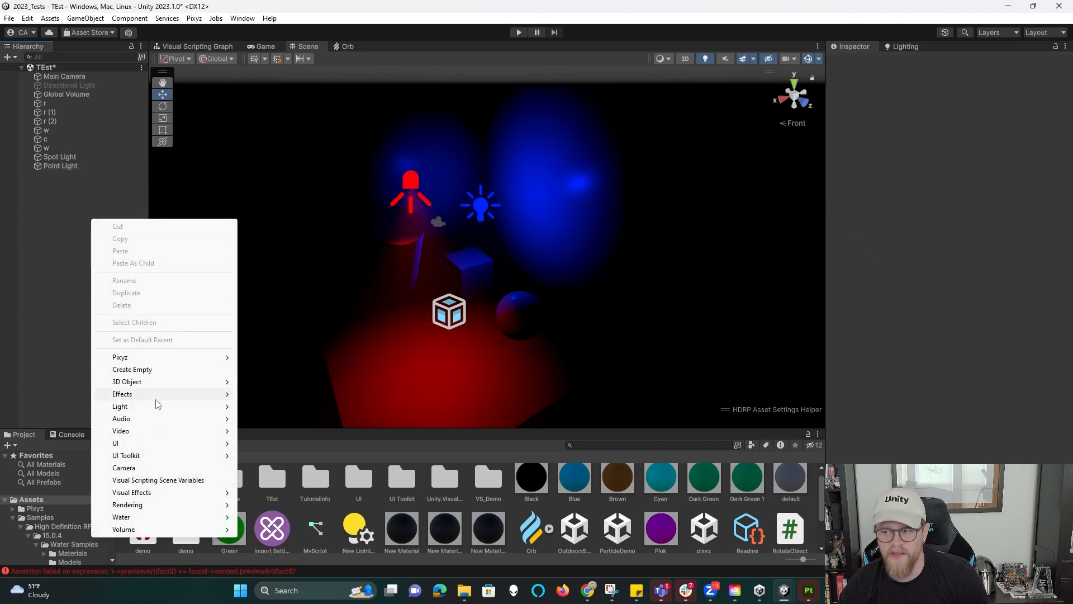
pyautogui.moveTo(158, 405)
pyautogui.click(286, 444)
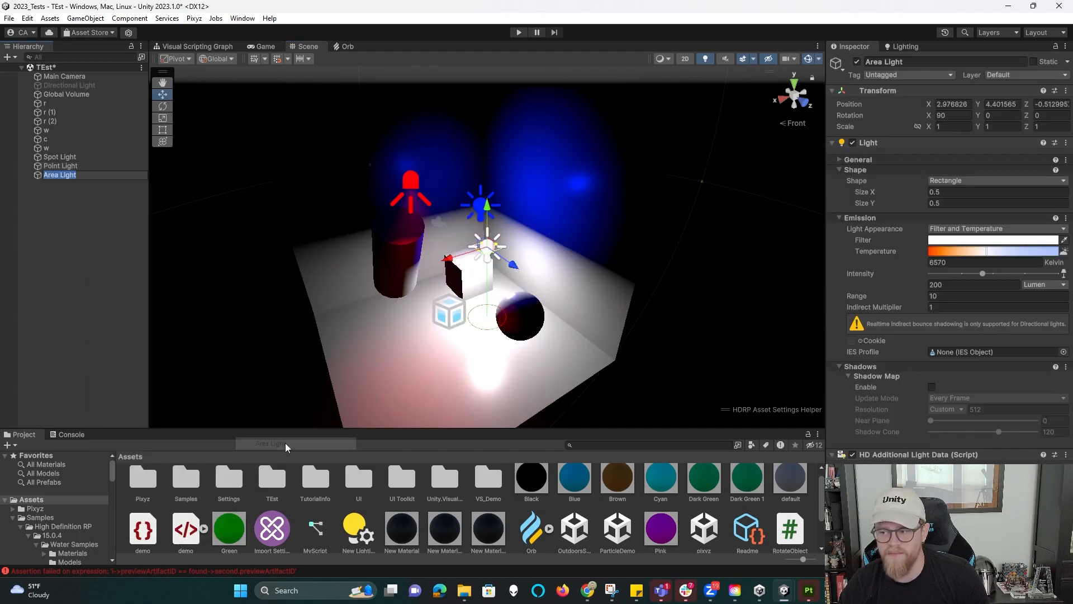
pyautogui.write('w')
# - Try tilting the area light to an X rotation of about 25 degrees, and undo the rotation
pyautogui.keyDown('alt'); pyautogui.moveTo(548, 302); pyautogui.dragTo(589, 312); pyautogui.keyUp('alt')
pyautogui.press('e')
pyautogui.moveTo(509, 222); pyautogui.dragTo(429, 177)
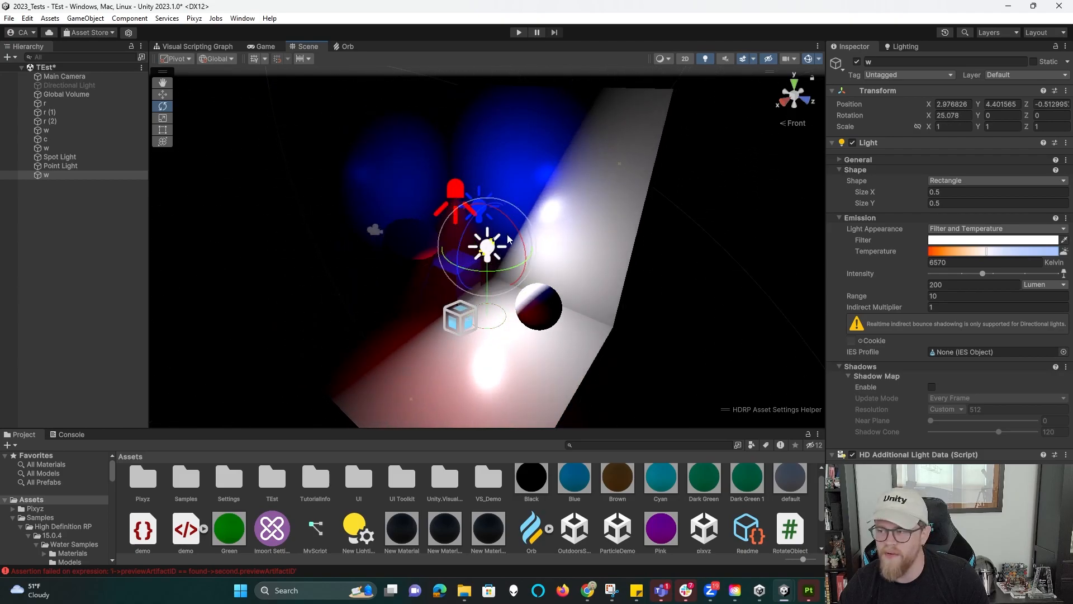
pyautogui.hotkey('ctrl', 'z')
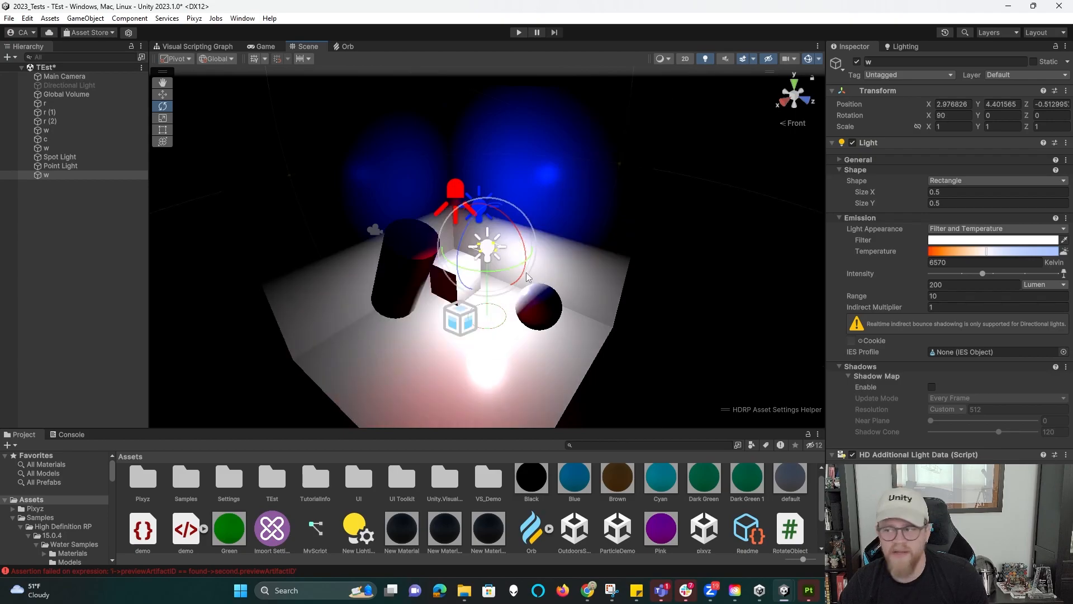
# - Move the area light to about X 4.235, Z -2.71, close to the wall behind the cylinder
pyautogui.moveTo(491, 260); pyautogui.dragTo(513, 296)
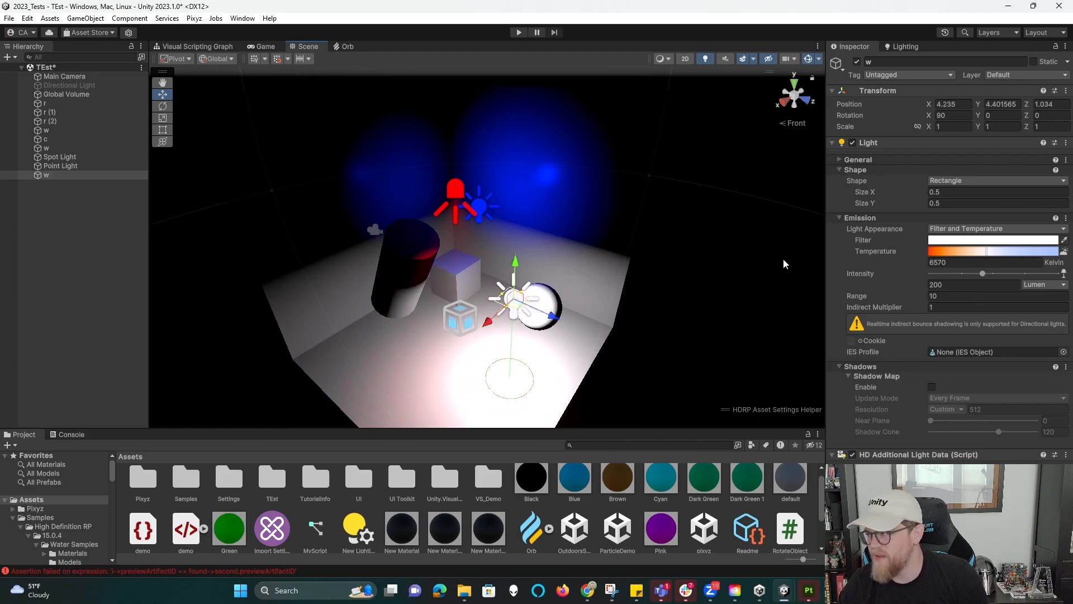
pyautogui.click(962, 185)
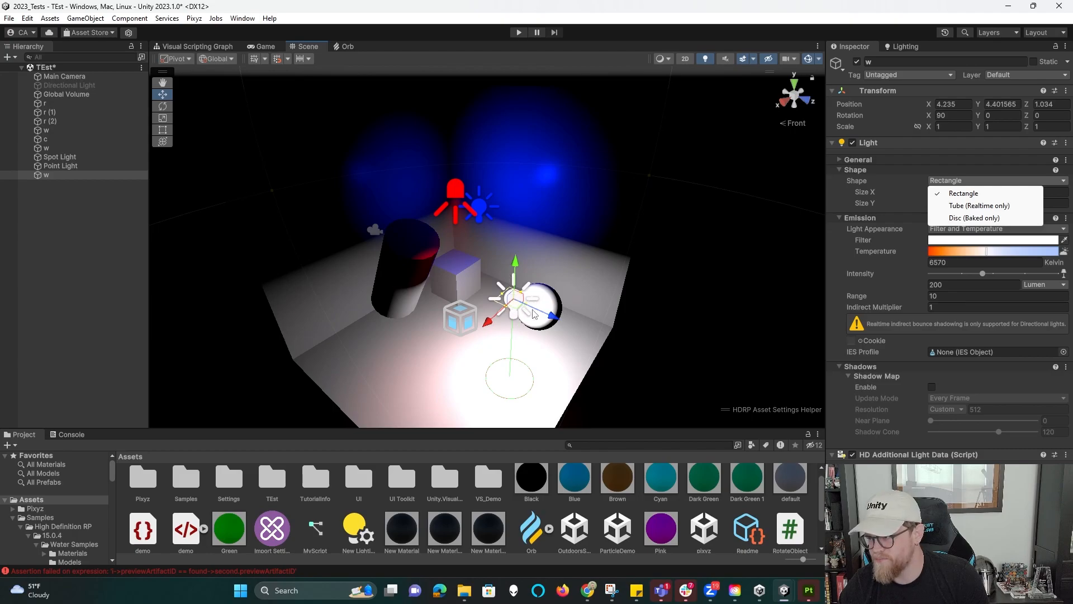
pyautogui.moveTo(551, 317); pyautogui.dragTo(455, 282)
pyautogui.keyDown('alt'); pyautogui.moveTo(553, 285); pyautogui.dragTo(296, 209); pyautogui.keyUp('alt')
# - Rotate the area light upright to about 3.03 degrees on X and scale it to about 1.69
pyautogui.press('e')
pyautogui.press('r')
pyautogui.moveTo(377, 274); pyautogui.dragTo(364, 183)
pyautogui.press('w')
# - Stretch the area light's rectangle to about 5.23 by 5.28 and raise it to about Y 4.94, Z -2.76
pyautogui.keyDown('alt'); pyautogui.moveTo(374, 268); pyautogui.dragTo(467, 225); pyautogui.keyUp('alt')
pyautogui.keyDown('alt'); pyautogui.moveTo(394, 262); pyautogui.dragTo(375, 217); pyautogui.keyUp('alt')
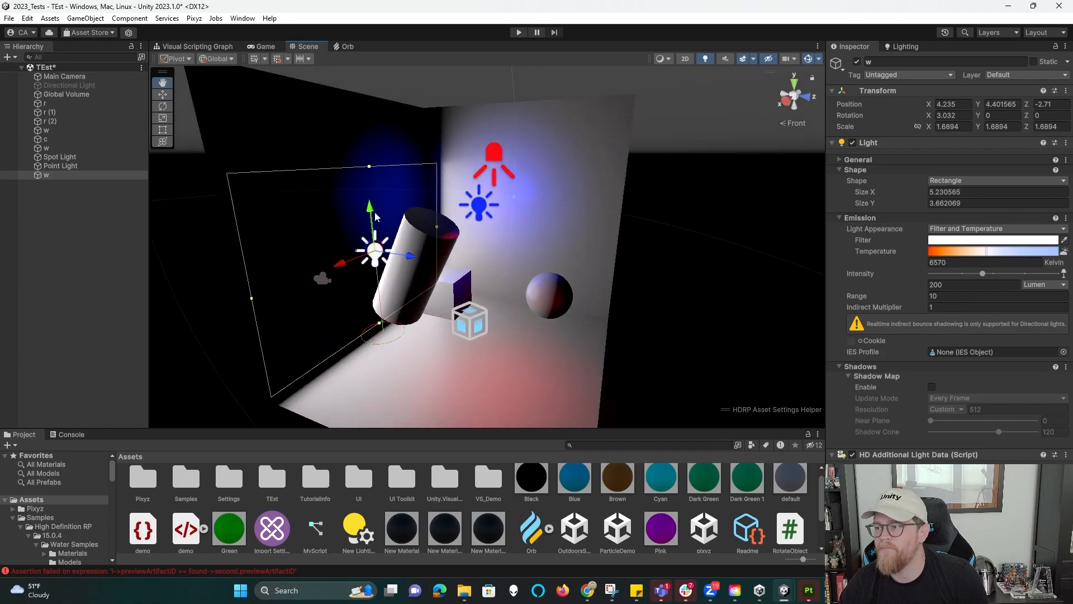
pyautogui.moveTo(370, 166); pyautogui.dragTo(366, 123)
pyautogui.moveTo(369, 208); pyautogui.dragTo(409, 244)
# - Set the area light's Filter colour to a bright saturated green
pyautogui.click(960, 240)
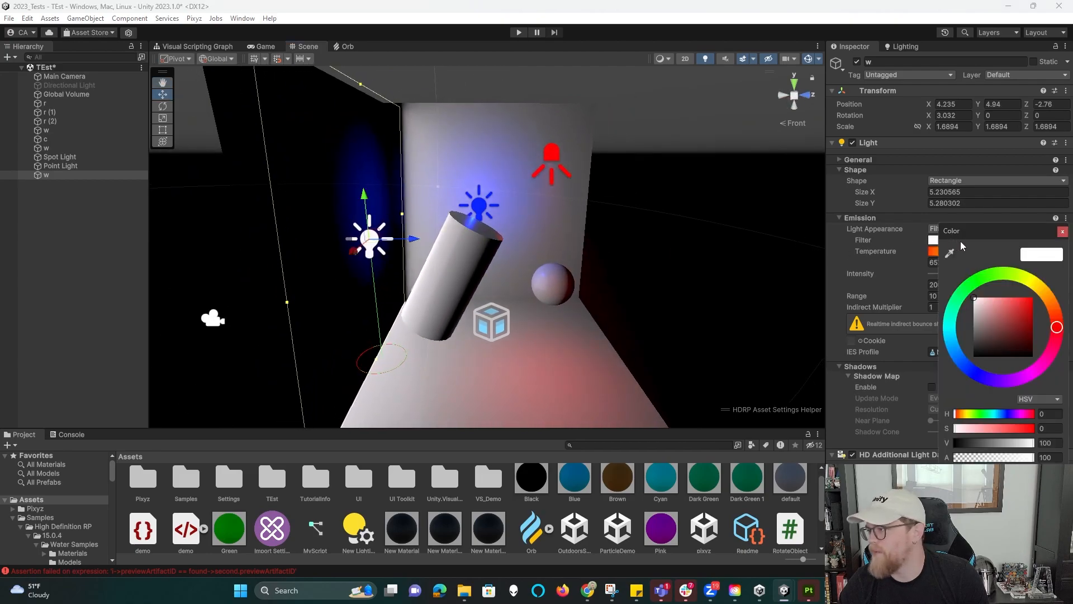
pyautogui.click(996, 278)
pyautogui.moveTo(1026, 310); pyautogui.dragTo(1070, 267)
pyautogui.click(1063, 232)
# - Reduce the area light's Intensity to about 27.8 lumen and nudge it to about Z -2.75
pyautogui.keyDown('alt'); pyautogui.moveTo(754, 241); pyautogui.dragTo(464, 268); pyautogui.keyUp('alt')
pyautogui.moveTo(982, 274); pyautogui.dragTo(963, 275)
pyautogui.keyDown('alt'); pyautogui.moveTo(492, 238); pyautogui.dragTo(743, 238); pyautogui.keyUp('alt')
pyautogui.moveTo(408, 251)
pyautogui.mouseDown()
pyautogui.moveTo(422, 250)
pyautogui.moveTo(409, 252)
pyautogui.mouseUp()
pyautogui.keyDown('alt'); pyautogui.moveTo(456, 291); pyautogui.dragTo(429, 255); pyautogui.keyUp('alt')
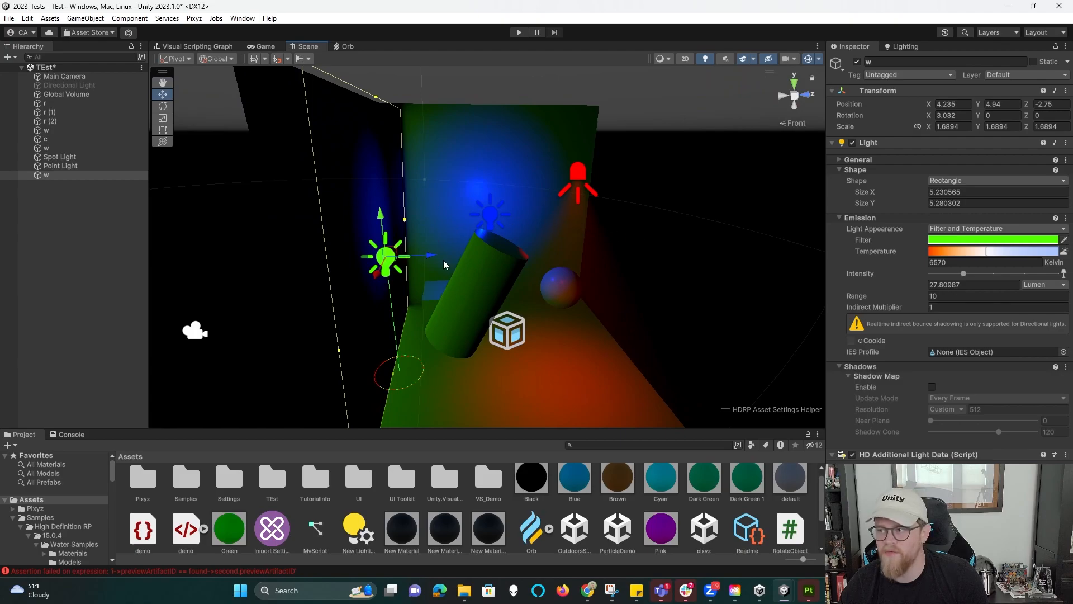
# - Try the Disc (Baked only) and Tube (Realtime only) shapes on the area light, and return it to Rectangle
pyautogui.click(981, 181)
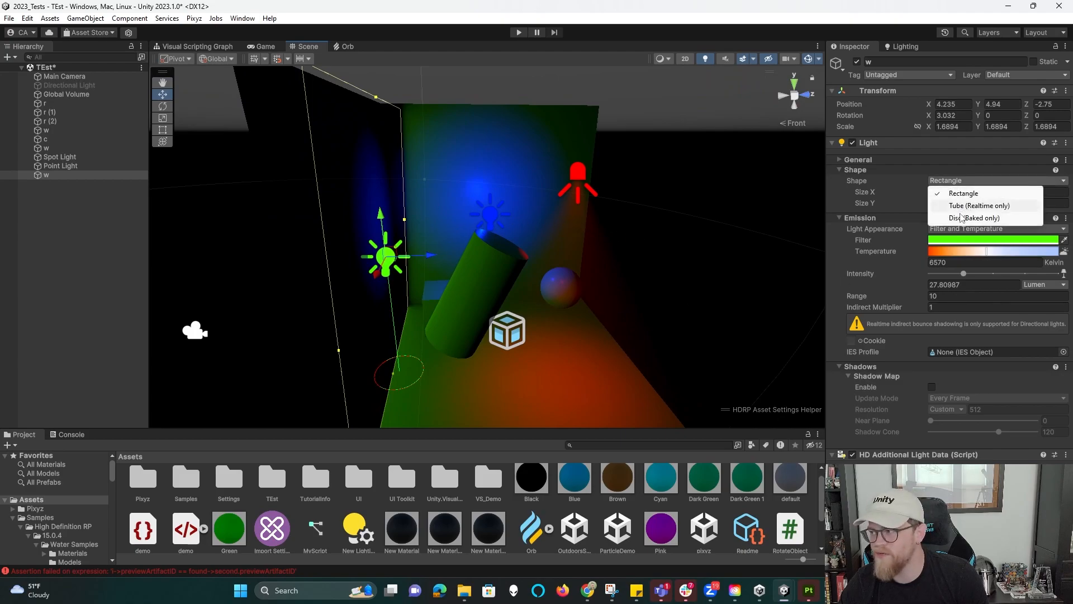
pyautogui.click(963, 217)
pyautogui.click(960, 181)
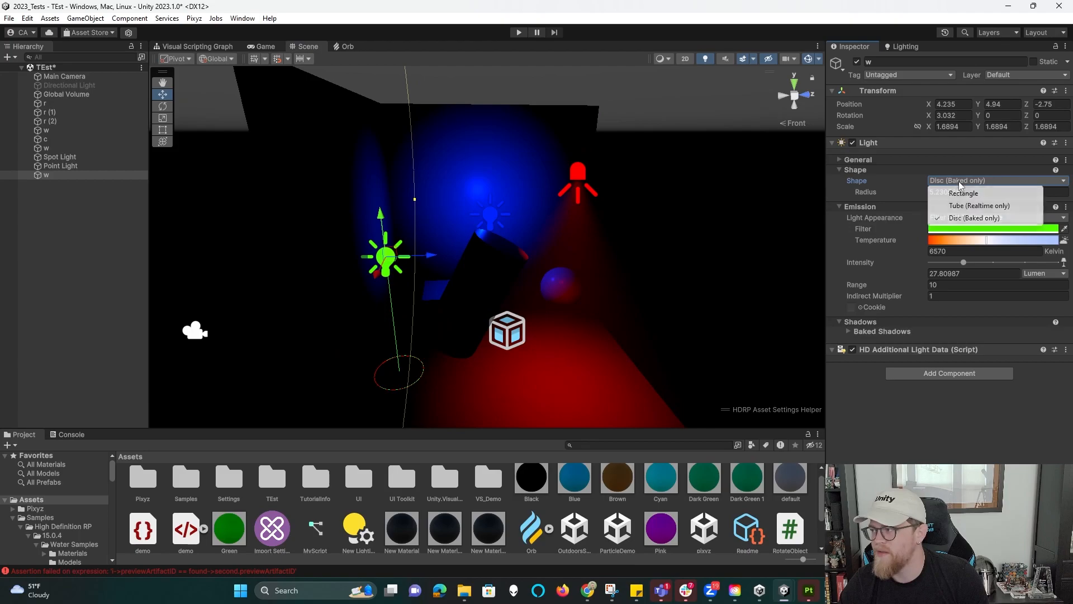
pyautogui.click(963, 205)
pyautogui.click(969, 181)
pyautogui.click(972, 193)
pyautogui.keyDown('alt'); pyautogui.moveTo(707, 241); pyautogui.dragTo(534, 246); pyautogui.keyUp('alt')
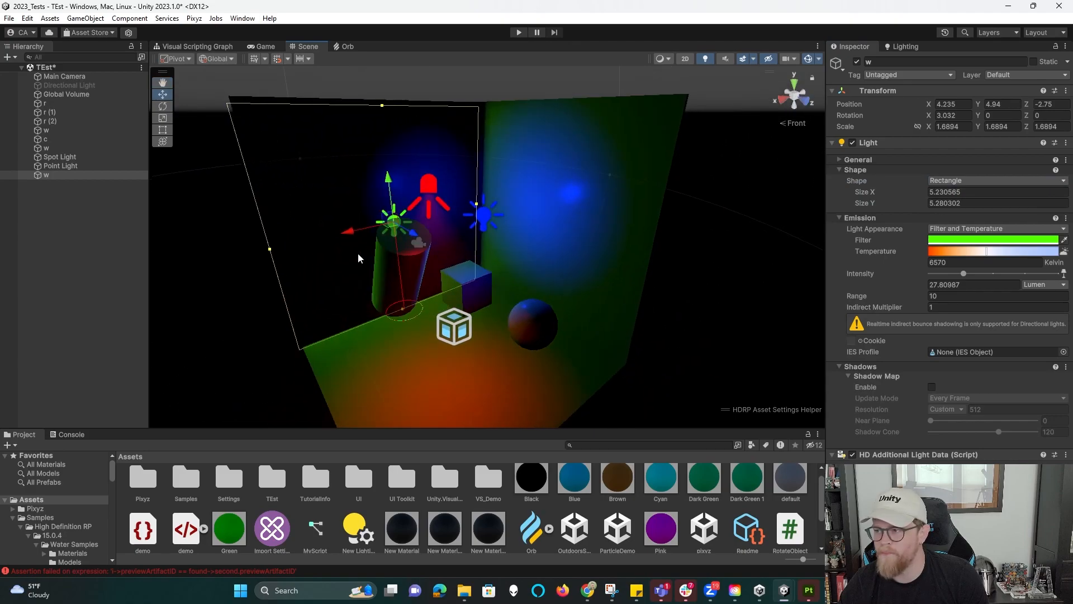
# - Shift the area light to about X 4.15 and expand its General settings
pyautogui.moveTo(348, 232); pyautogui.dragTo(353, 233)
pyautogui.keyDown('alt'); pyautogui.moveTo(515, 299); pyautogui.dragTo(669, 293); pyautogui.keyUp('alt')
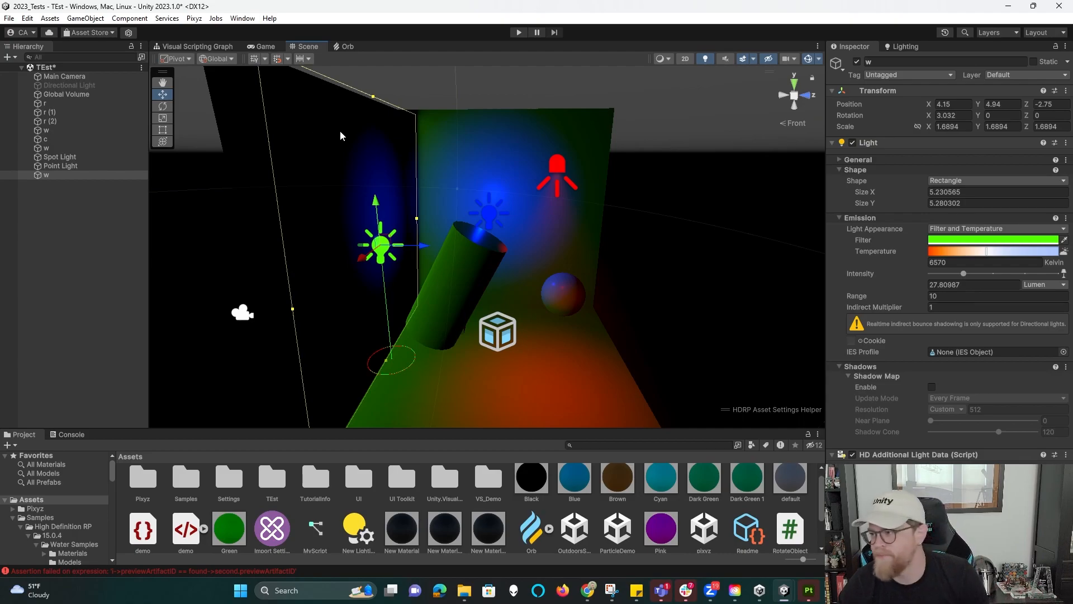
pyautogui.click(704, 203)
pyautogui.keyDown('alt'); pyautogui.moveTo(739, 169); pyautogui.dragTo(461, 181); pyautogui.keyUp('alt')
pyautogui.click(445, 206)
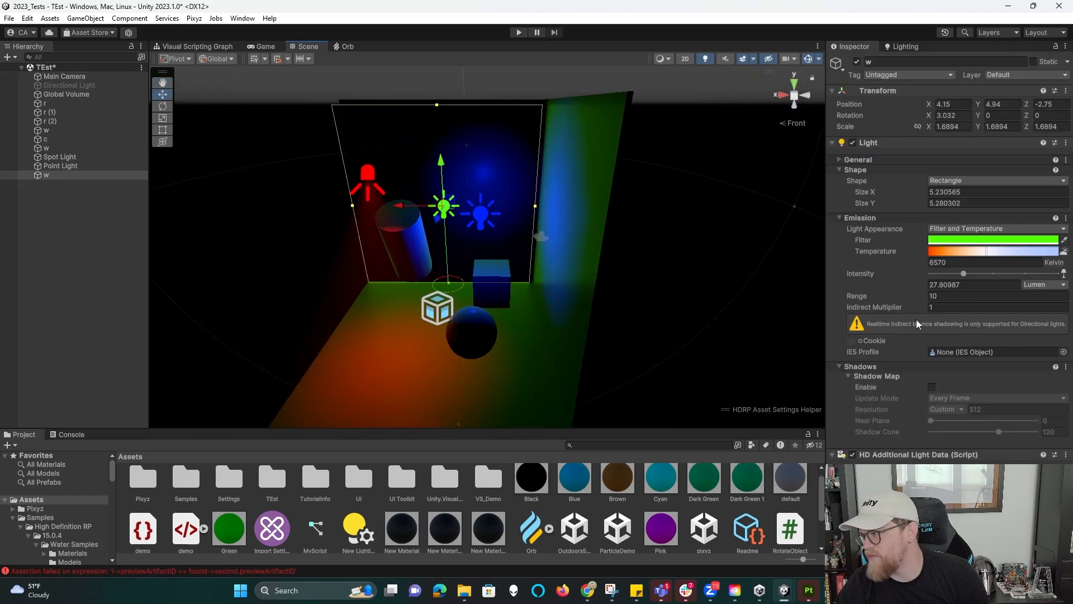
pyautogui.click(840, 160)
pyautogui.keyDown('alt'); pyautogui.moveTo(407, 267); pyautogui.dragTo(596, 230); pyautogui.keyUp('alt')
# - Try the Pyramid and Box shapes on the red spot light, return it to Cone, and deselect it
pyautogui.click(437, 185)
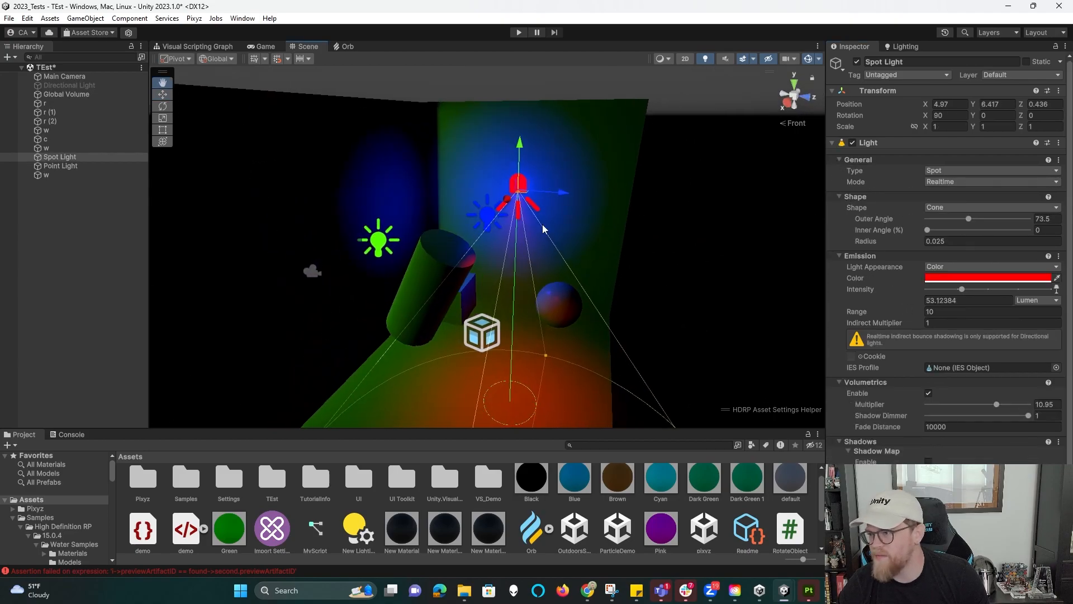
pyautogui.click(993, 174)
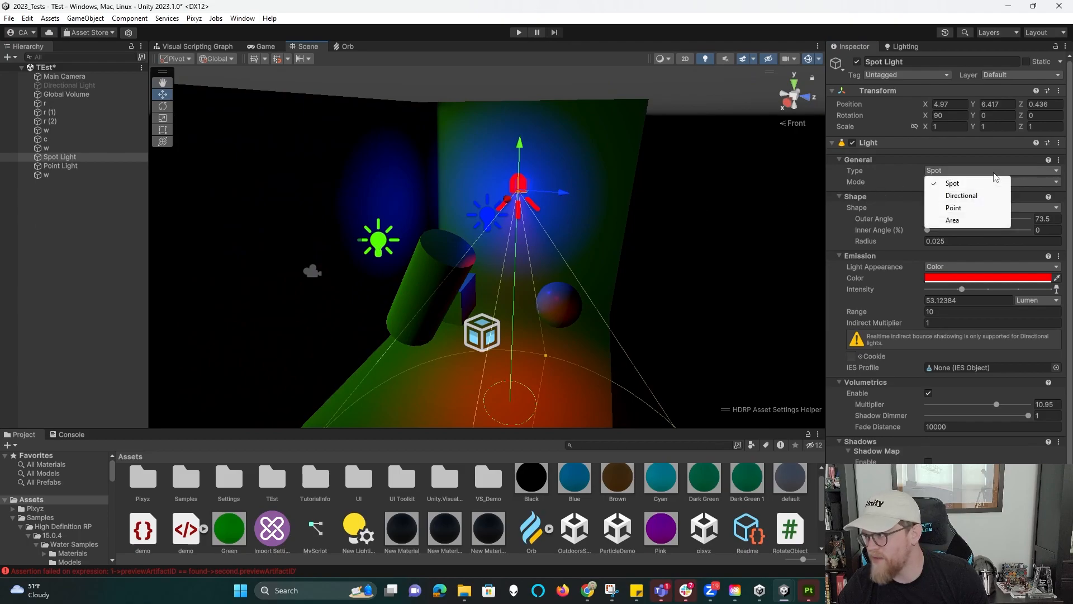
pyautogui.click(1037, 209)
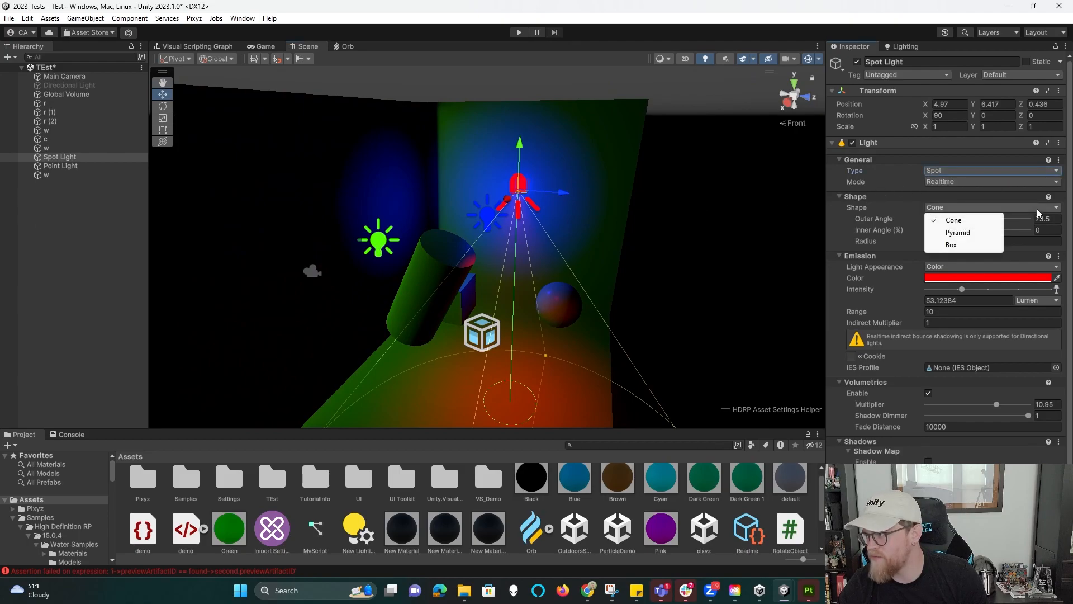
pyautogui.click(958, 232)
pyautogui.click(986, 207)
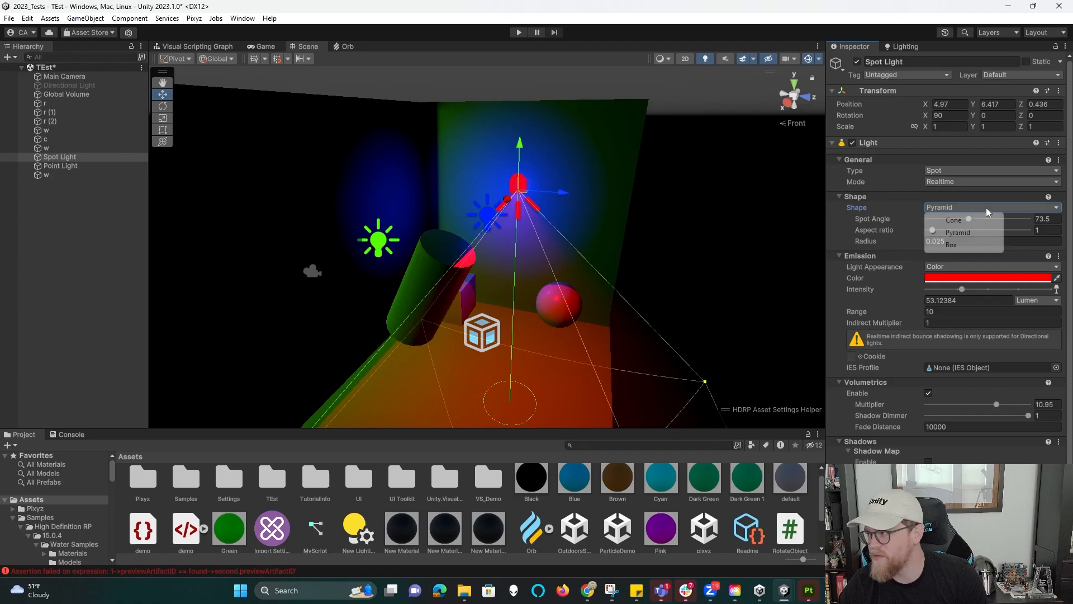
pyautogui.click(958, 238)
pyautogui.keyDown('alt'); pyautogui.moveTo(687, 279); pyautogui.dragTo(574, 320); pyautogui.keyUp('alt')
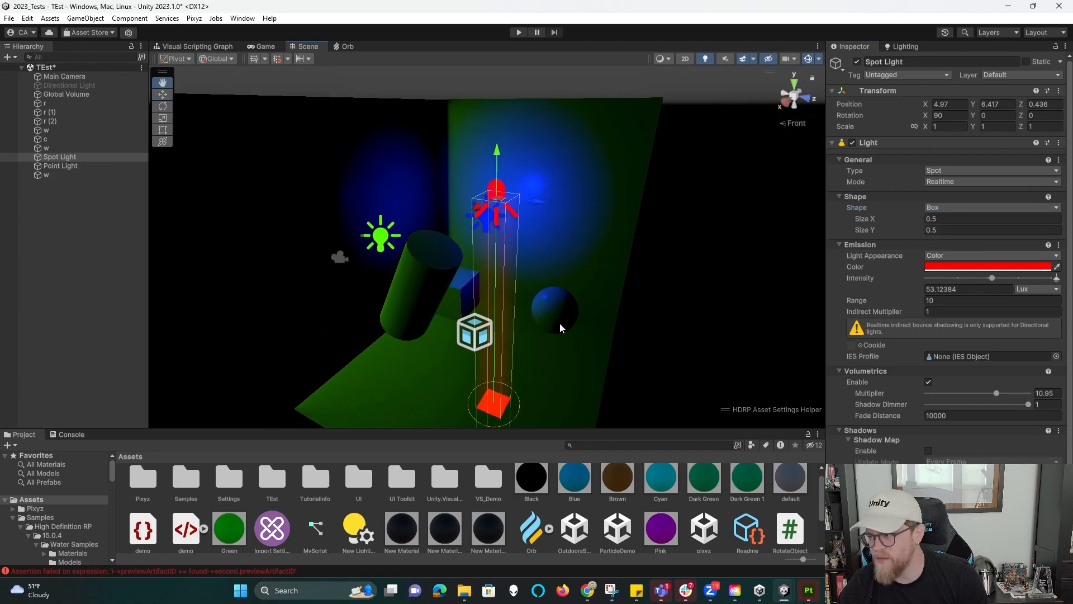
pyautogui.click(979, 212)
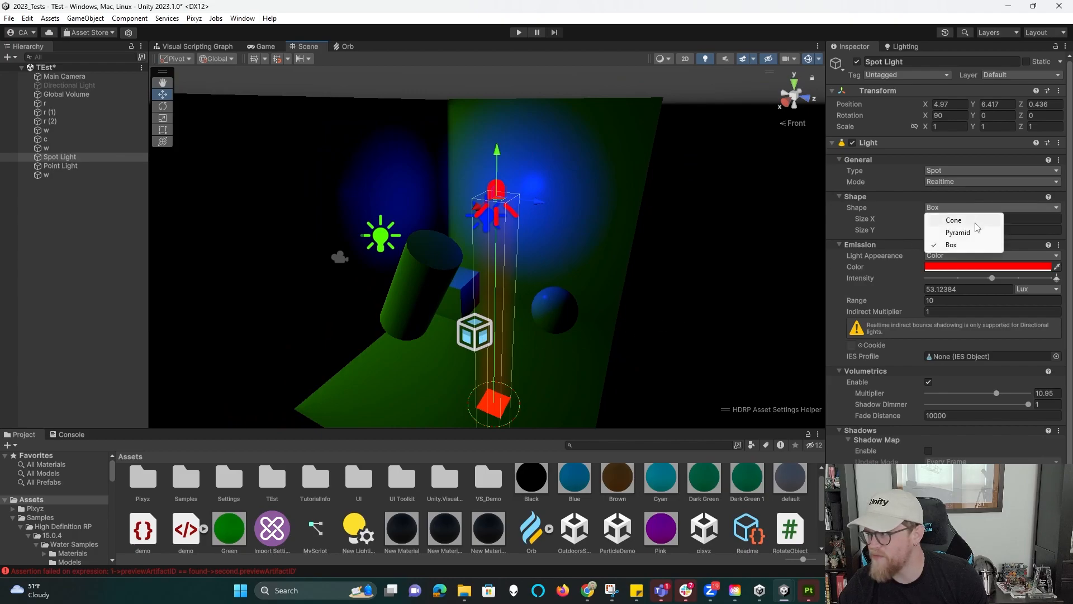
pyautogui.click(945, 231)
pyautogui.click(740, 257)
pyautogui.keyDown('alt'); pyautogui.moveTo(739, 257); pyautogui.dragTo(581, 244); pyautogui.keyUp('alt')
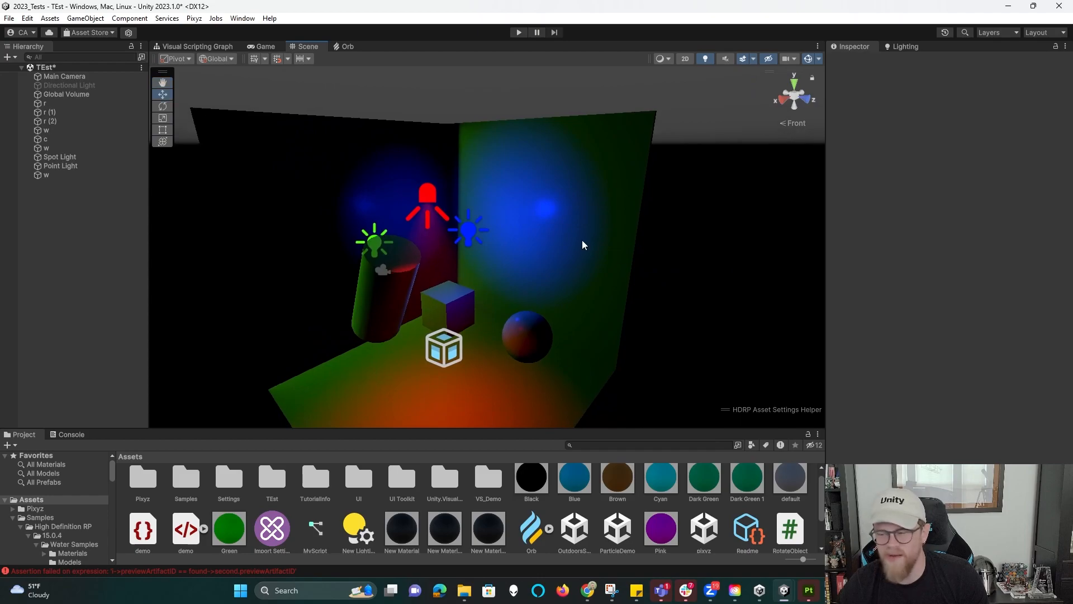
# - Select the spot, point and area lights together and set their Mode to Baked
pyautogui.keyDown('alt'); pyautogui.moveTo(488, 239); pyautogui.dragTo(607, 248); pyautogui.keyUp('alt')
pyautogui.keyDown('alt'); pyautogui.moveTo(606, 186); pyautogui.dragTo(567, 194); pyautogui.keyUp('alt')
pyautogui.keyDown('alt'); pyautogui.moveTo(512, 222); pyautogui.dragTo(501, 244); pyautogui.keyUp('alt')
pyautogui.click(434, 245)
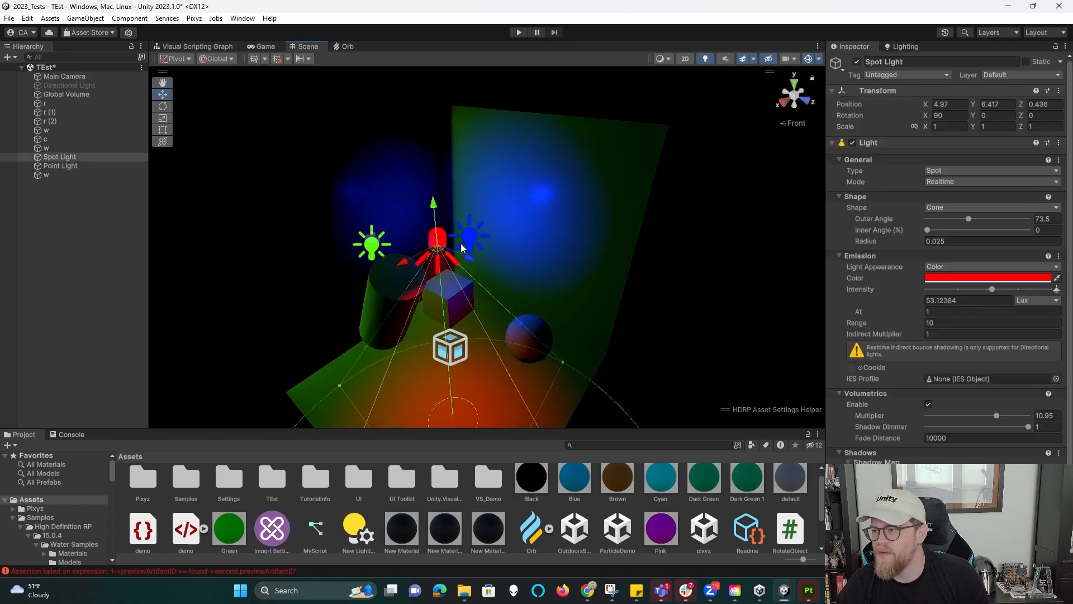
pyautogui.keyDown('shift'); pyautogui.click(472, 239); pyautogui.keyUp('shift')
pyautogui.keyDown('shift'); pyautogui.click(373, 252); pyautogui.keyUp('shift')
pyautogui.keyDown('alt'); pyautogui.moveTo(373, 252); pyautogui.dragTo(659, 224); pyautogui.keyUp('alt')
pyautogui.keyDown('alt'); pyautogui.moveTo(667, 205); pyautogui.dragTo(579, 199); pyautogui.keyUp('alt')
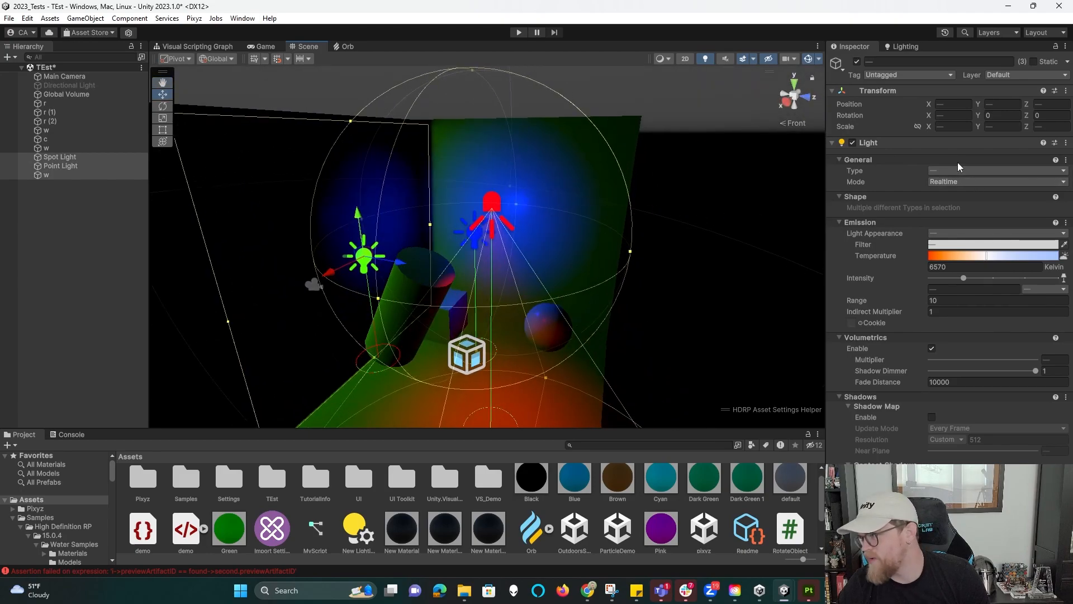
pyautogui.click(989, 181)
pyautogui.click(972, 220)
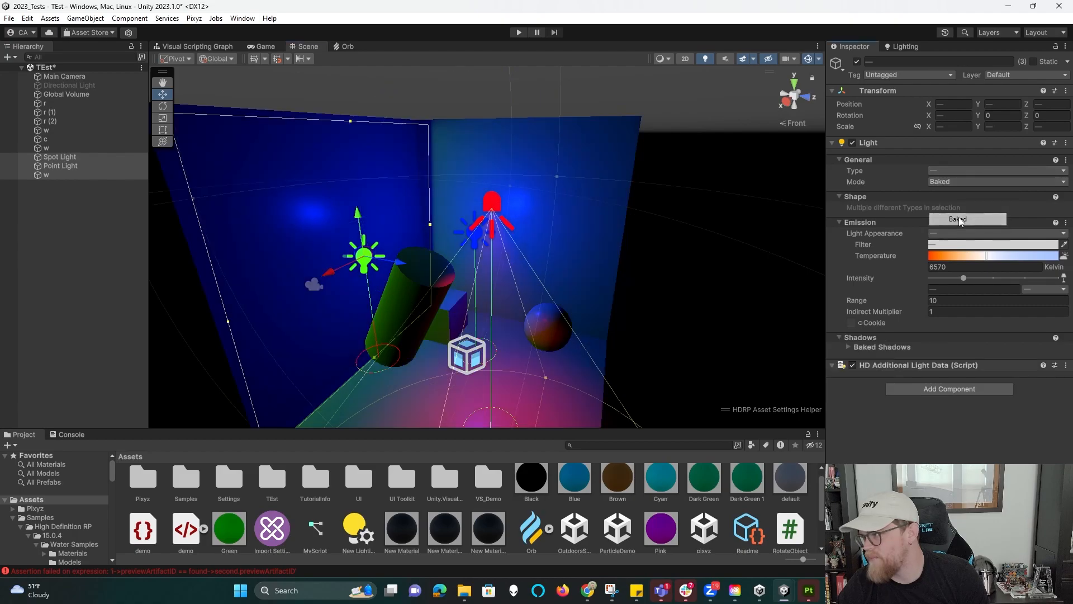
# - Select the floor, both walls, the cylinder, the cube and the sphere together, and mark all six objects as Static
pyautogui.keyDown('alt'); pyautogui.moveTo(754, 237); pyautogui.dragTo(610, 224); pyautogui.keyUp('alt')
pyautogui.moveTo(649, 273); pyautogui.dragTo(643, 234, button='middle')
pyautogui.moveTo(631, 236); pyautogui.dragTo(637, 249, button='right')
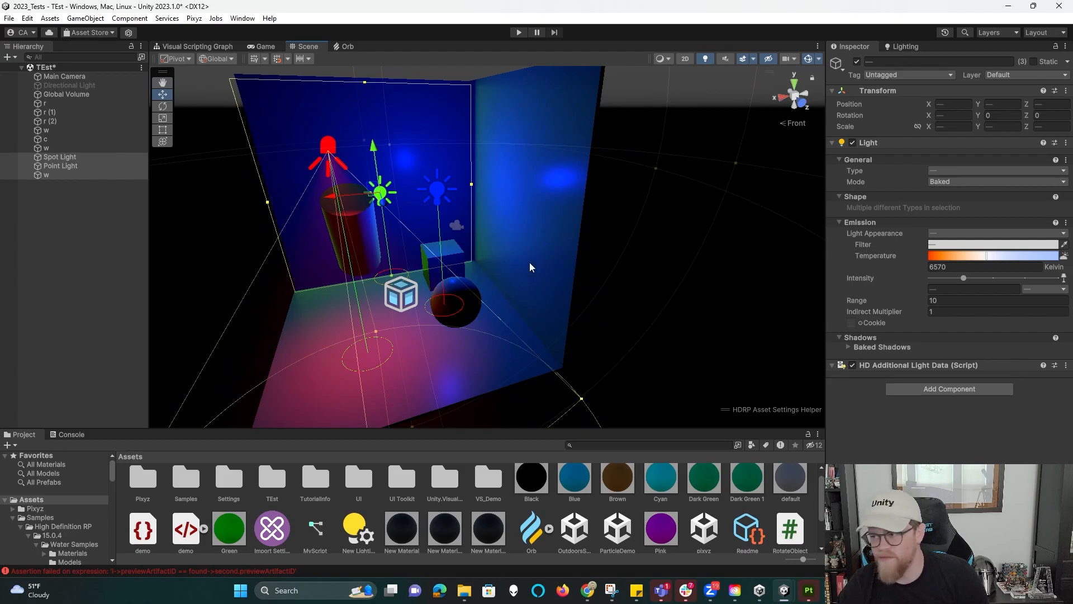
pyautogui.click(531, 211)
pyautogui.moveTo(455, 168); pyautogui.dragTo(574, 179, button='right')
pyautogui.moveTo(386, 325); pyautogui.dragTo(508, 266, button='middle')
pyautogui.keyDown('shift'); pyautogui.click(399, 266); pyautogui.keyUp('shift')
pyautogui.keyDown('shift'); pyautogui.click(593, 303); pyautogui.keyUp('shift')
pyautogui.keyDown('alt'); pyautogui.moveTo(734, 285); pyautogui.dragTo(602, 277); pyautogui.keyUp('alt')
pyautogui.keyDown('shift'); pyautogui.click(513, 189); pyautogui.keyUp('shift')
pyautogui.keyDown('shift'); pyautogui.click(538, 218); pyautogui.keyUp('shift')
pyautogui.keyDown('shift'); pyautogui.click(688, 224); pyautogui.keyUp('shift')
pyautogui.keyDown('alt'); pyautogui.moveTo(615, 206); pyautogui.dragTo(549, 256); pyautogui.keyUp('alt')
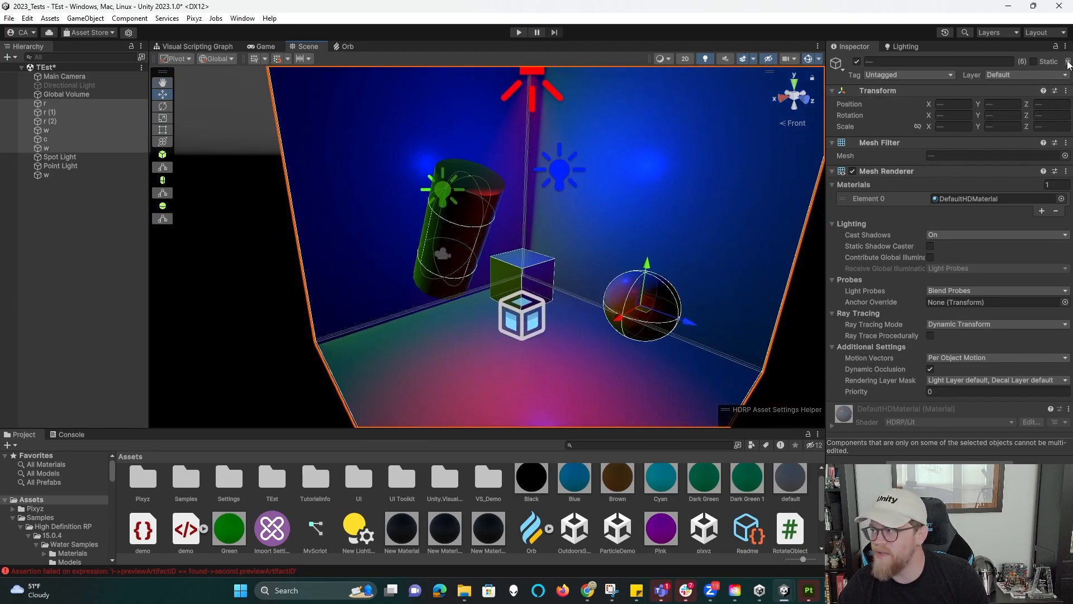
pyautogui.click(1065, 61)
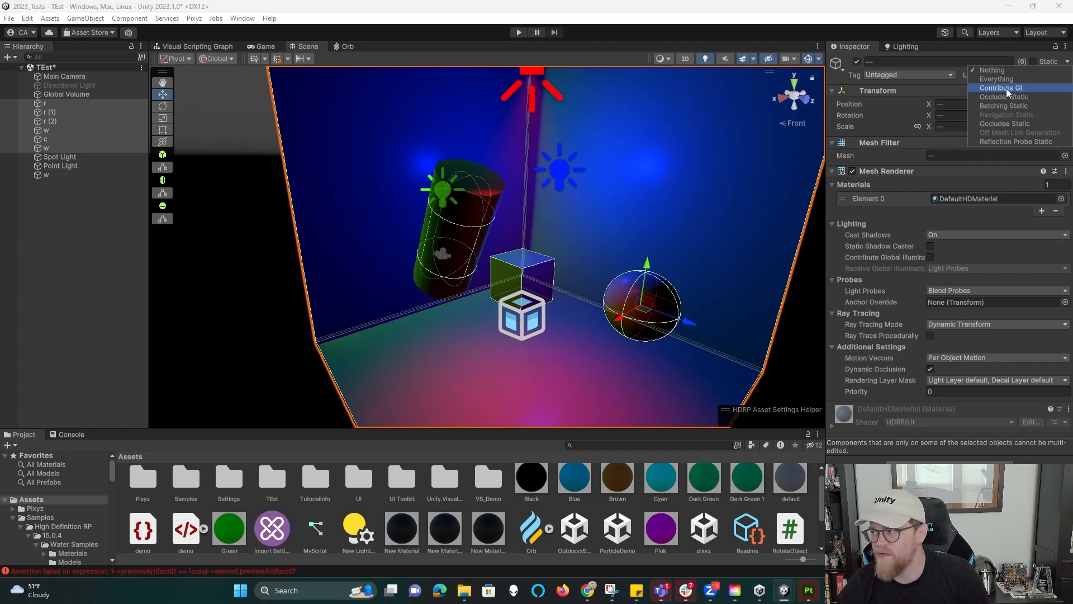
pyautogui.click(1035, 63)
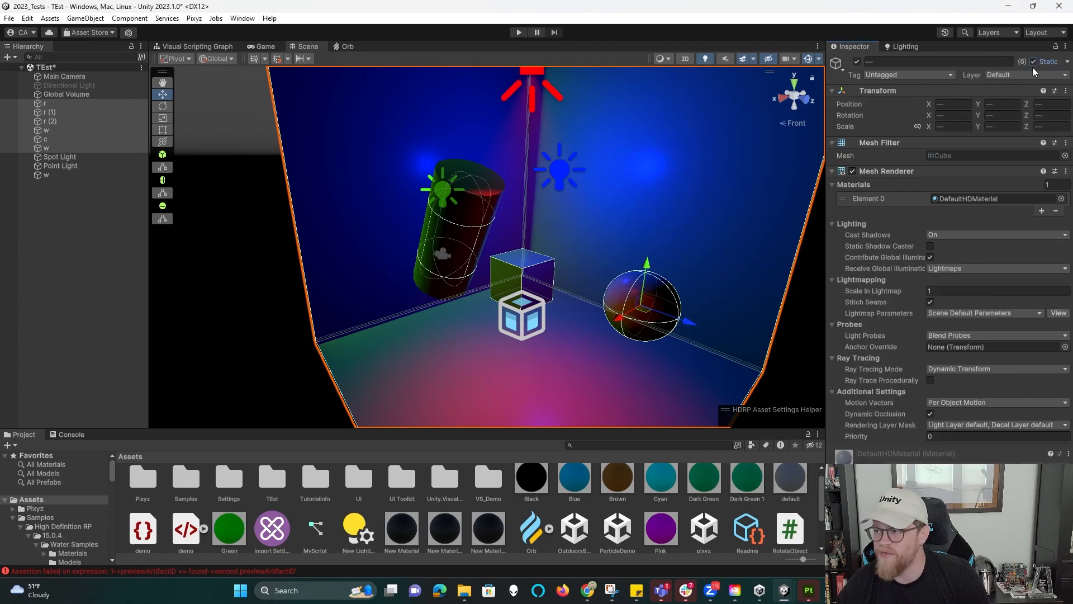
pyautogui.keyDown('alt'); pyautogui.moveTo(711, 307); pyautogui.dragTo(567, 247); pyautogui.keyUp('alt')
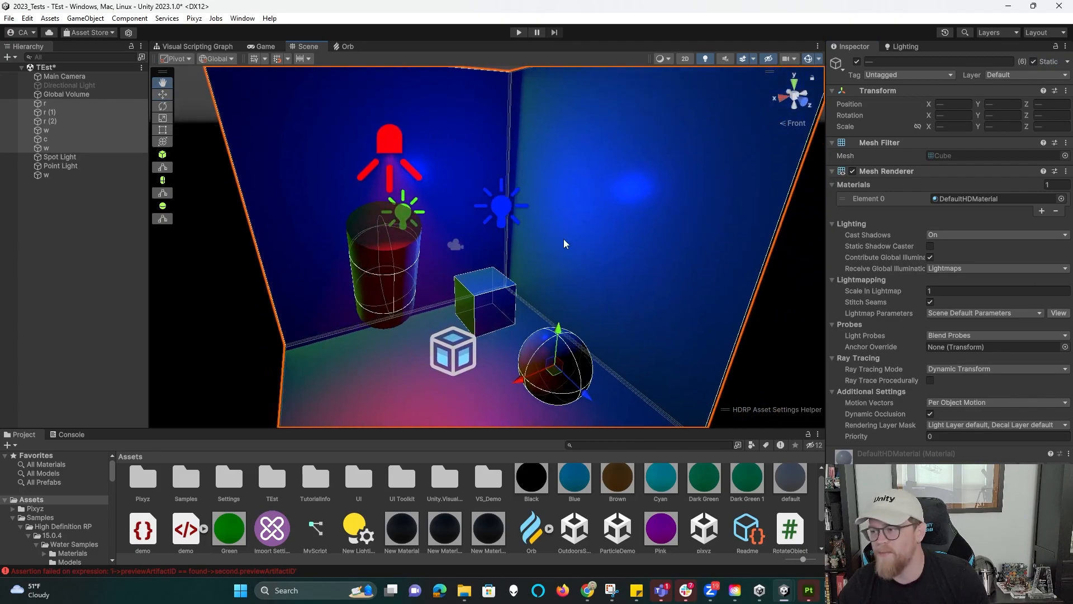
# - Create a material named lightupMat in the Assets folder and assign it to the sphere
pyautogui.click(581, 366)
pyautogui.keyDown('alt'); pyautogui.moveTo(783, 356); pyautogui.dragTo(730, 367); pyautogui.keyUp('alt')
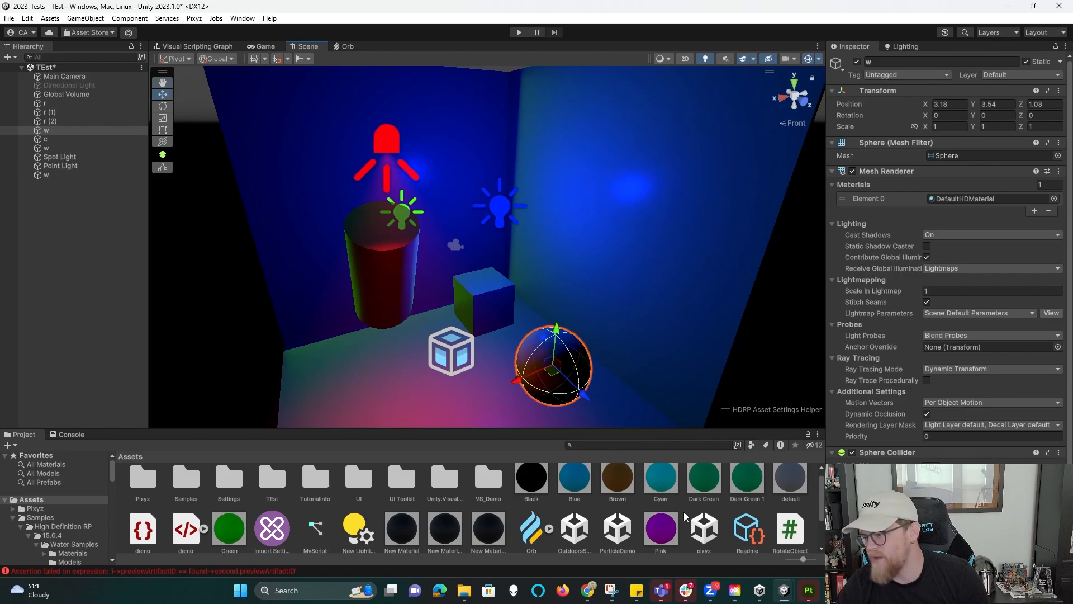
pyautogui.rightClick(684, 515)
pyautogui.moveTo(721, 200)
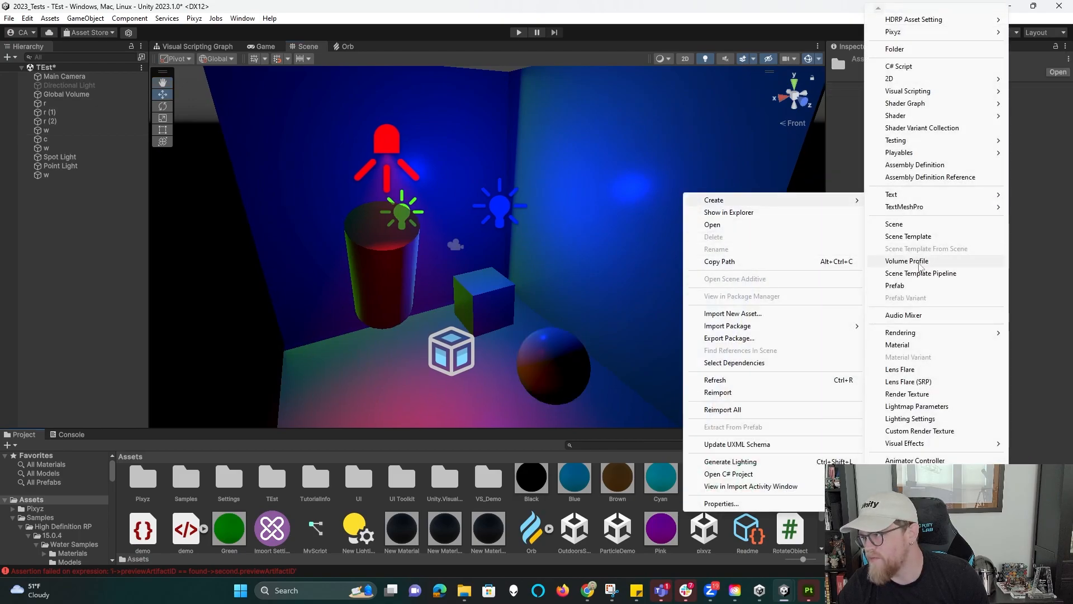
pyautogui.click(897, 344)
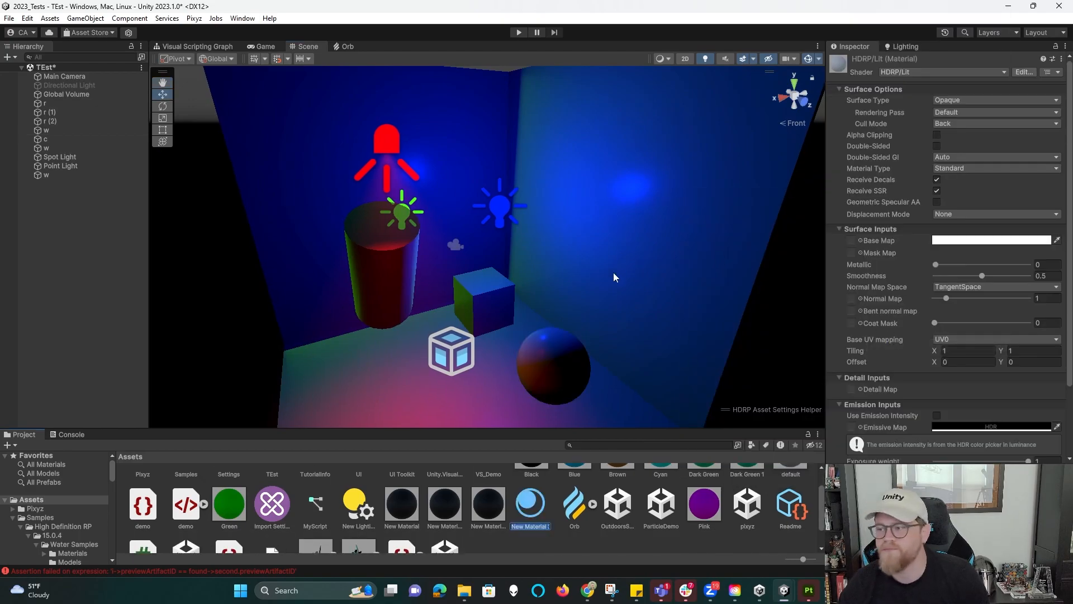
pyautogui.write('lightu')
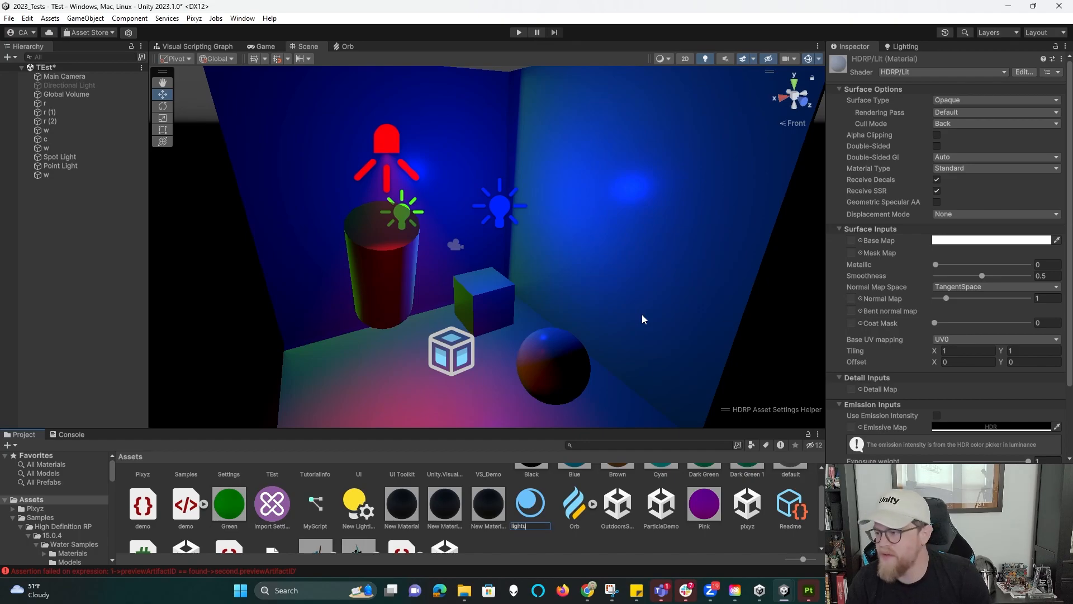
pyautogui.write('pMat')
pyautogui.press('Return')
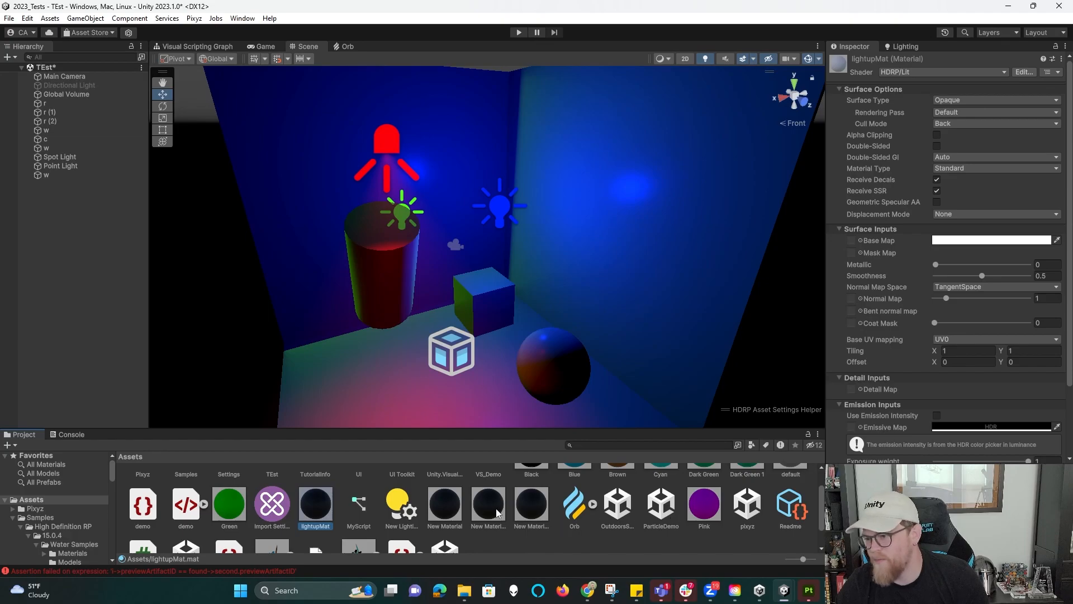
pyautogui.moveTo(299, 508); pyautogui.dragTo(551, 377)
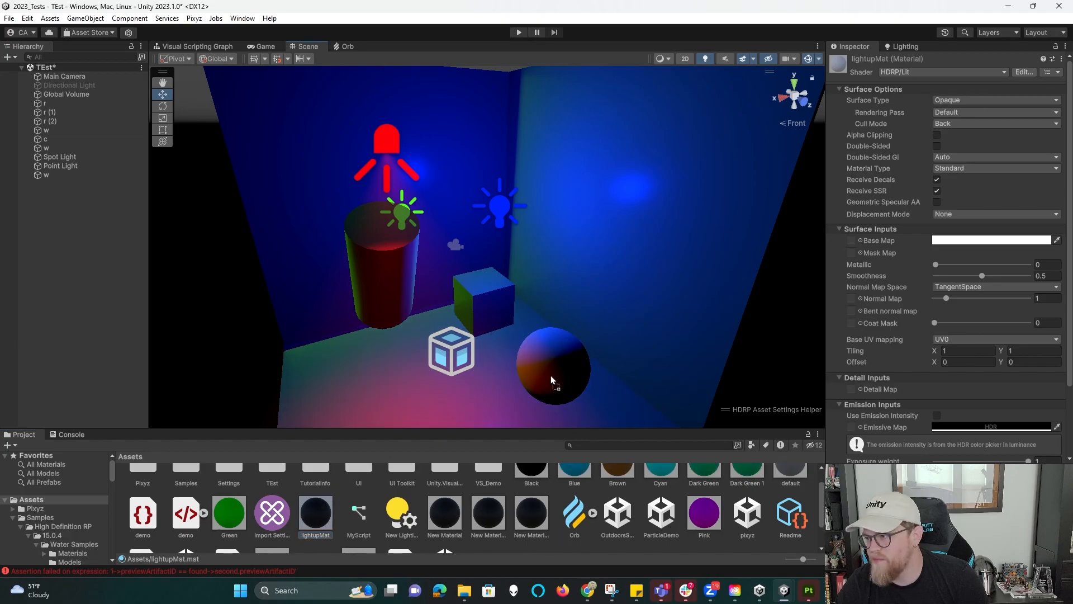
# - Turn on Use Emission Intensity for the lightupMat material and set its emissive color to bright green
pyautogui.click(315, 525)
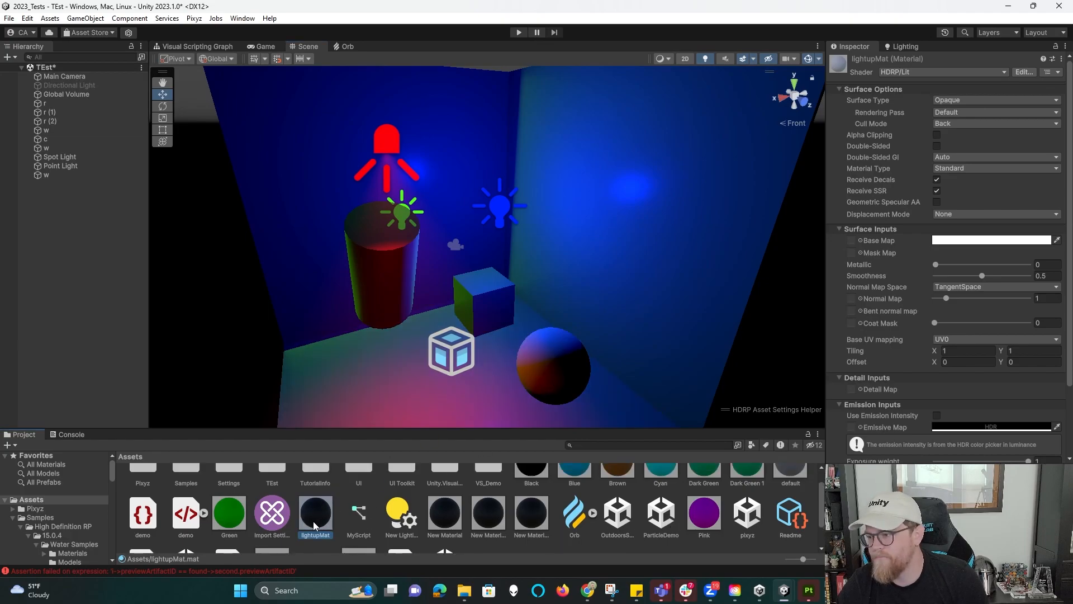
pyautogui.scroll(-3, 894, 293)
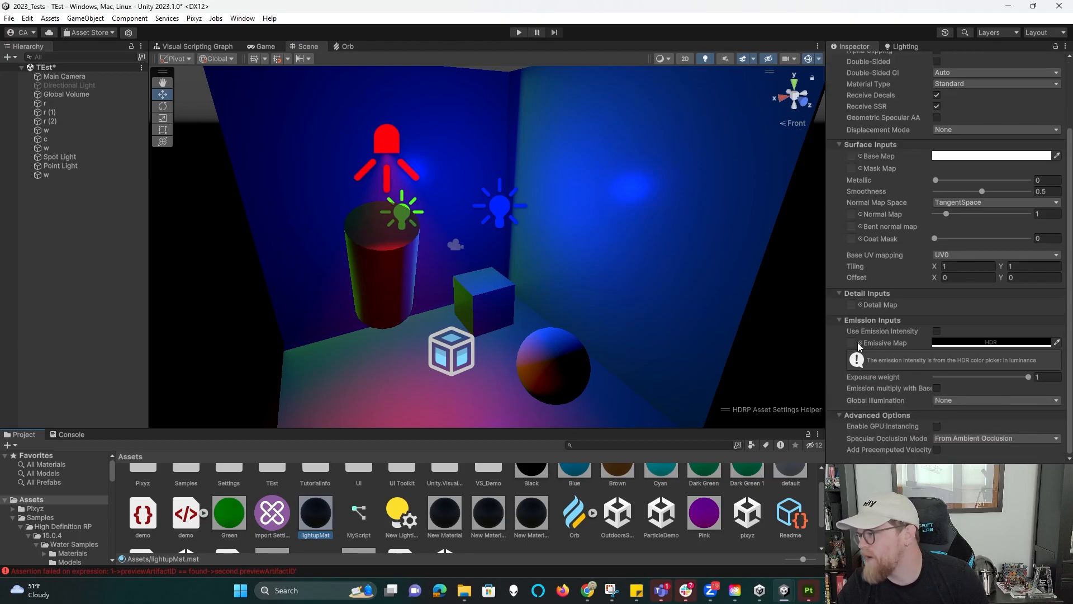
pyautogui.click(935, 330)
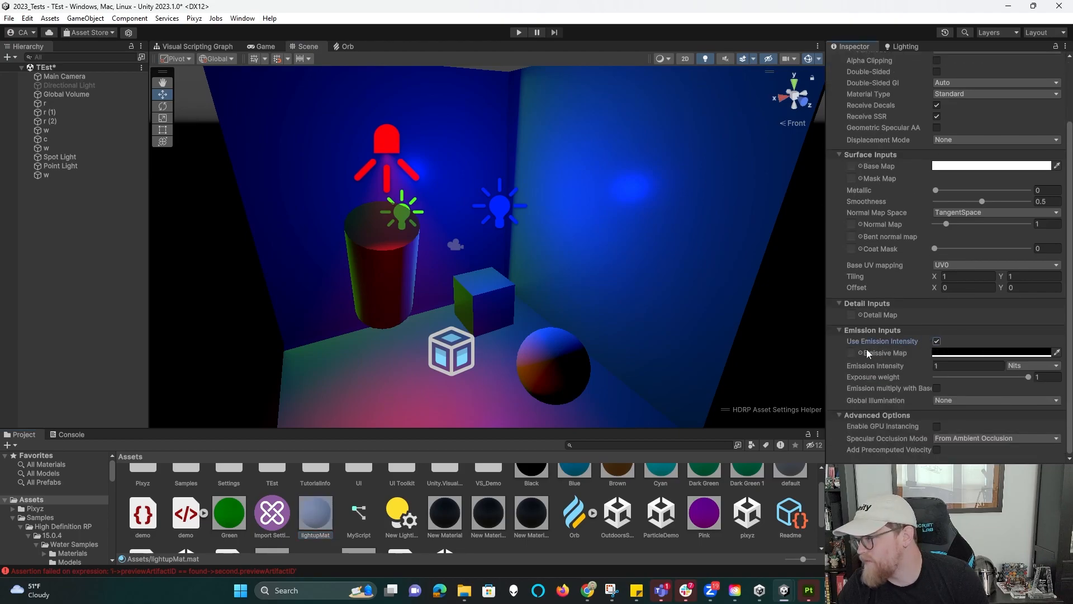
pyautogui.click(954, 352)
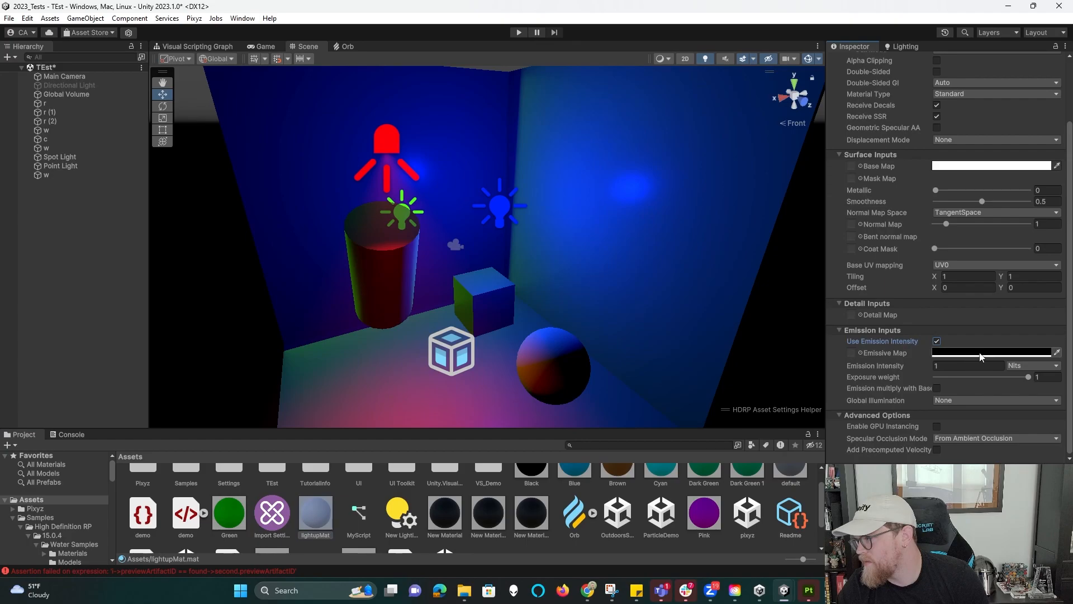
pyautogui.moveTo(984, 374); pyautogui.dragTo(1049, 372)
pyautogui.moveTo(993, 352); pyautogui.dragTo(983, 358)
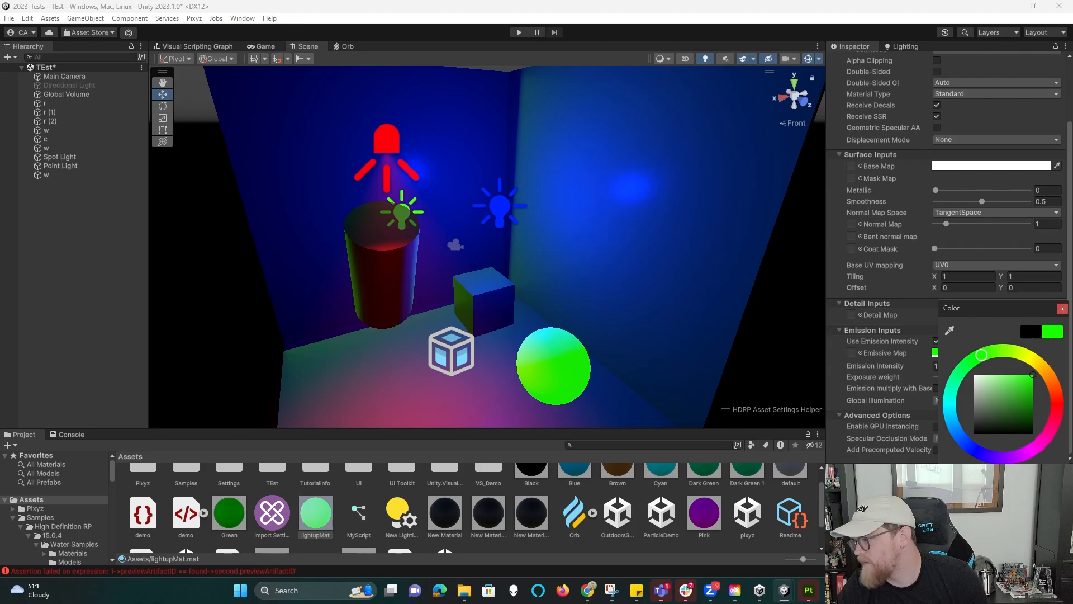
pyautogui.click(1062, 309)
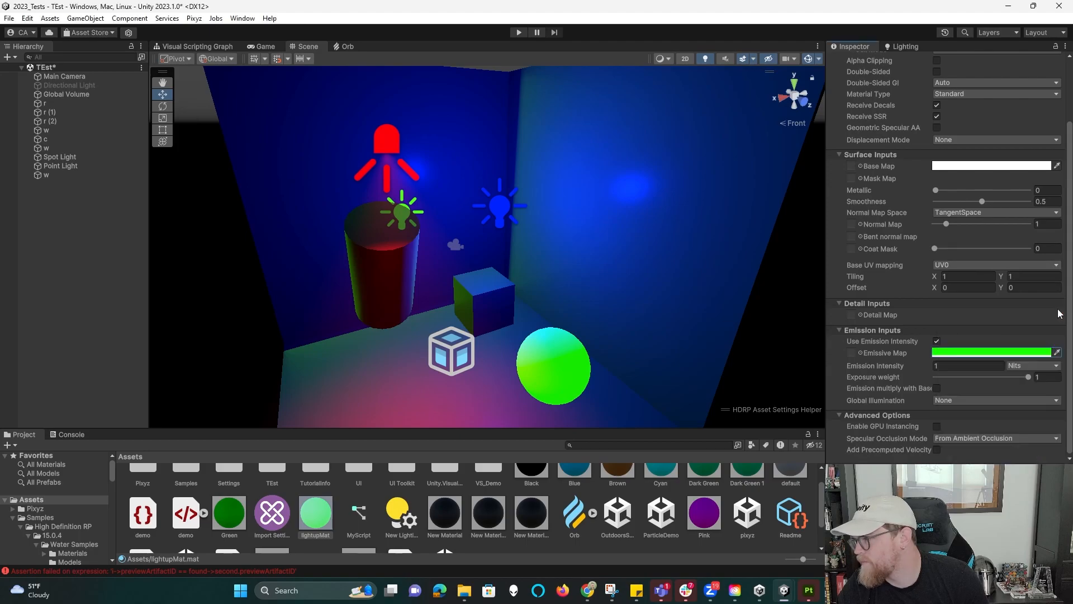
# - Raise the lightupMat material's Emission Intensity to about 18.12 Nits
pyautogui.moveTo(903, 364); pyautogui.dragTo(917, 363)
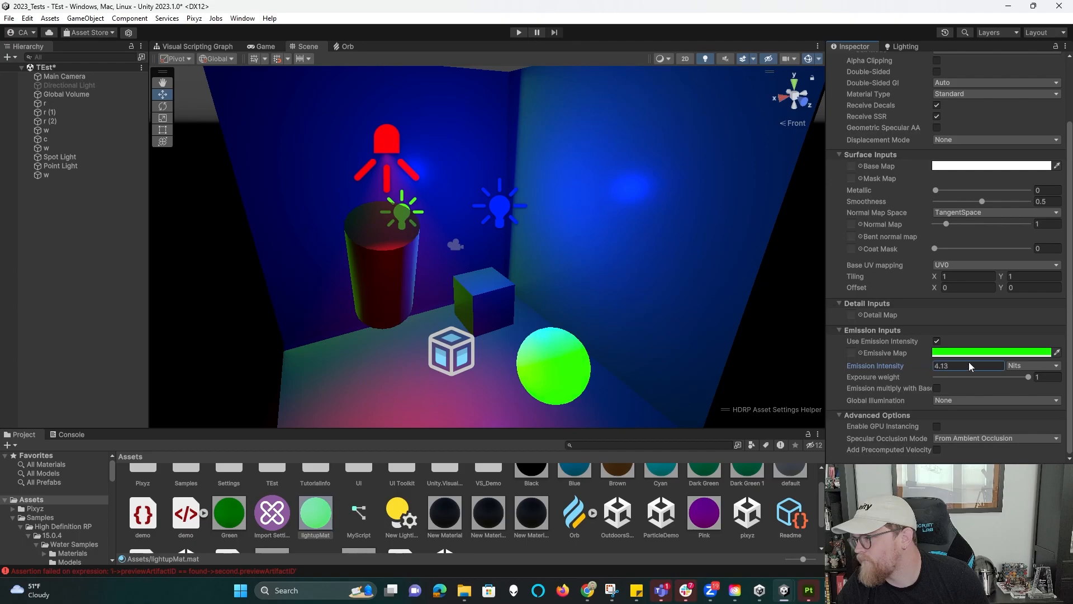
pyautogui.moveTo(1058, 361); pyautogui.dragTo(583, 383)
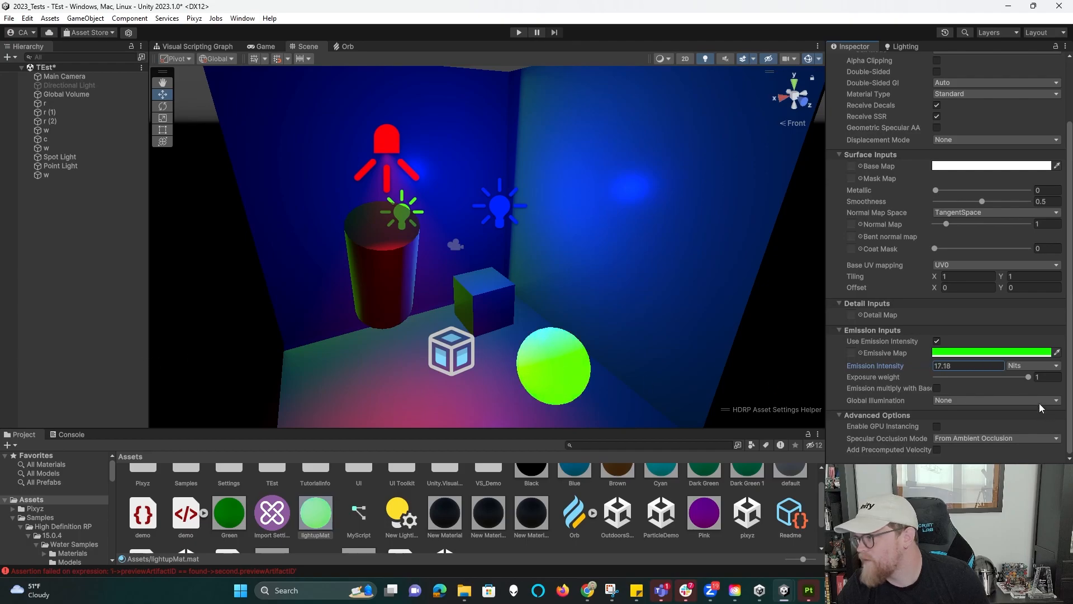
pyautogui.moveTo(918, 366)
pyautogui.mouseDown()
pyautogui.moveTo(894, 363)
pyautogui.moveTo(909, 368)
pyautogui.mouseUp()
# - Examine the emissive sphere and its effect on the surrounding floor and walls from several angles
pyautogui.keyDown('alt'); pyautogui.moveTo(519, 408); pyautogui.dragTo(637, 378); pyautogui.keyUp('alt')
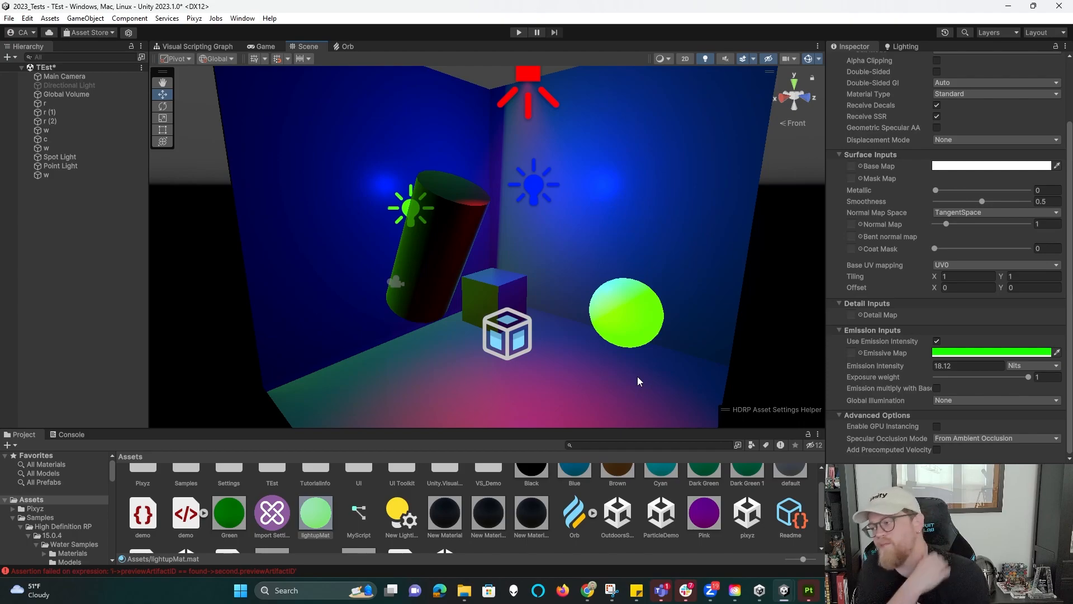
pyautogui.keyDown('alt'); pyautogui.moveTo(749, 225); pyautogui.dragTo(669, 336); pyautogui.keyUp('alt')
pyautogui.click(618, 324)
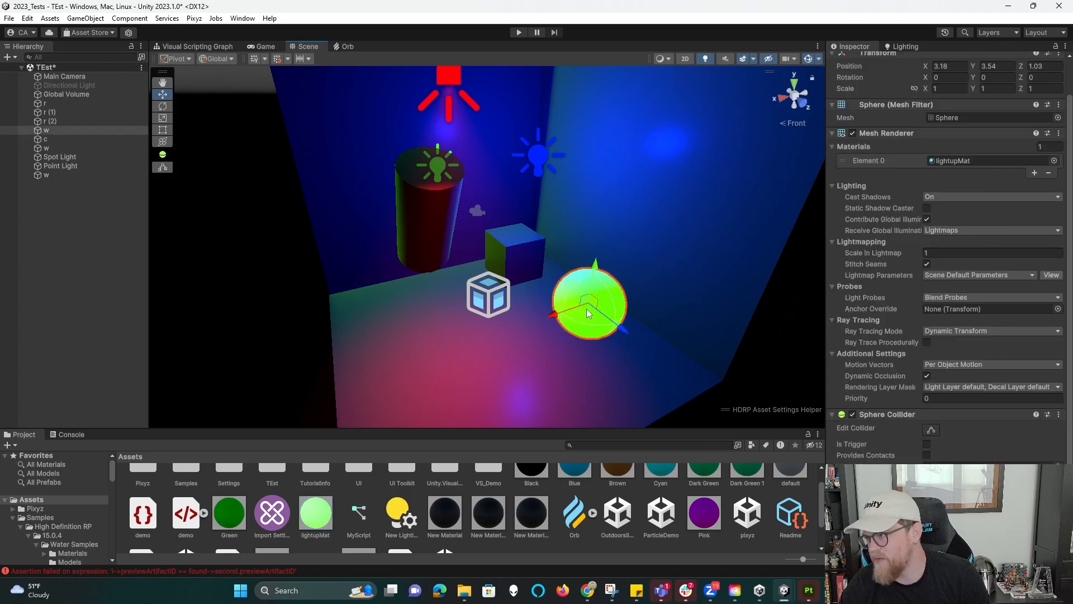
pyautogui.click(682, 274)
pyautogui.keyDown('alt'); pyautogui.moveTo(682, 274); pyautogui.dragTo(628, 292); pyautogui.keyUp('alt')
pyautogui.keyDown('alt'); pyautogui.moveTo(503, 274); pyautogui.dragTo(628, 324); pyautogui.keyUp('alt')
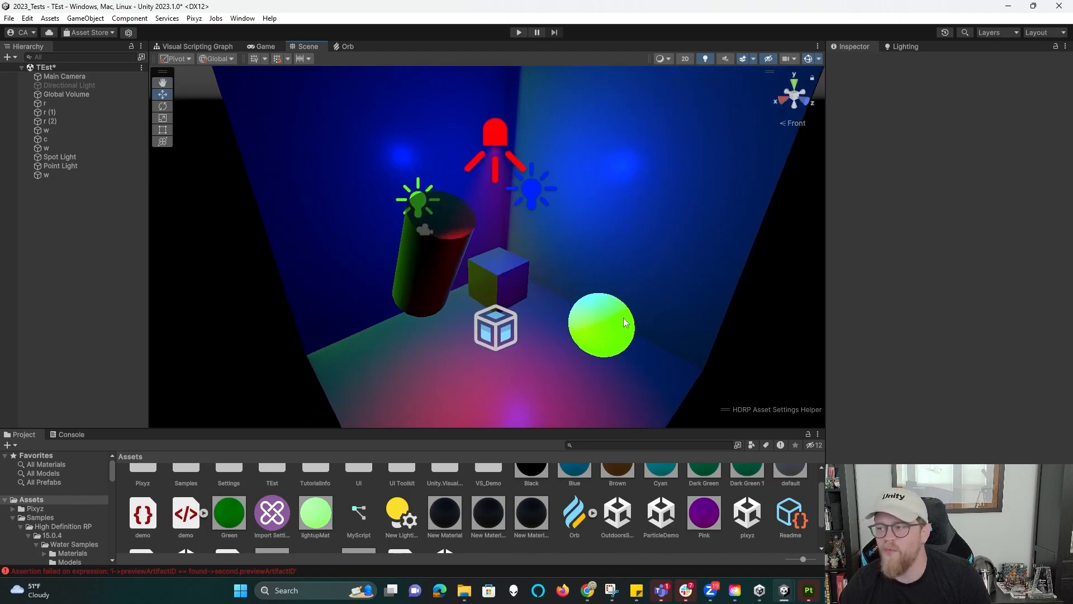
pyautogui.keyDown('alt'); pyautogui.moveTo(493, 240); pyautogui.dragTo(460, 219); pyautogui.keyUp('alt')
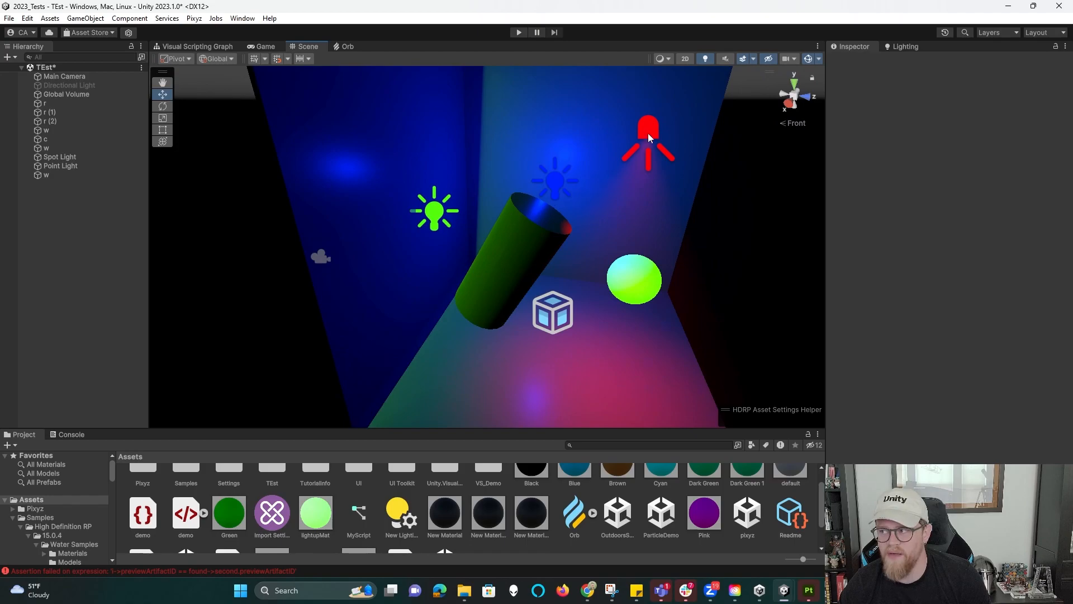
pyautogui.keyDown('alt'); pyautogui.moveTo(649, 132); pyautogui.dragTo(508, 229); pyautogui.keyUp('alt')
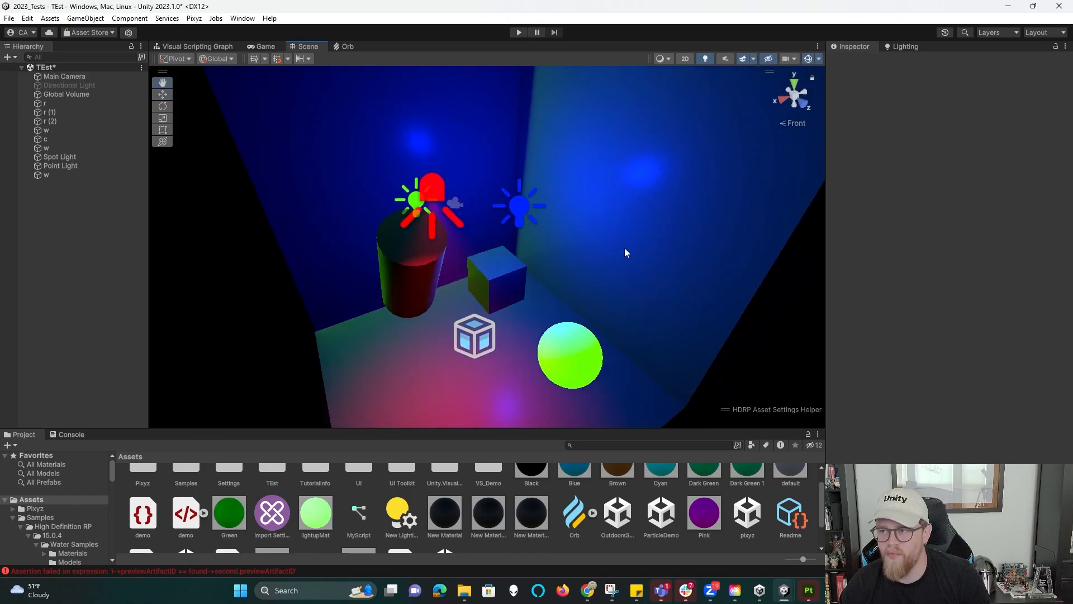
# - Select the disabled directional light and review its settings alongside the whole room
pyautogui.scroll(-5, 625, 252)
pyautogui.click(70, 85)
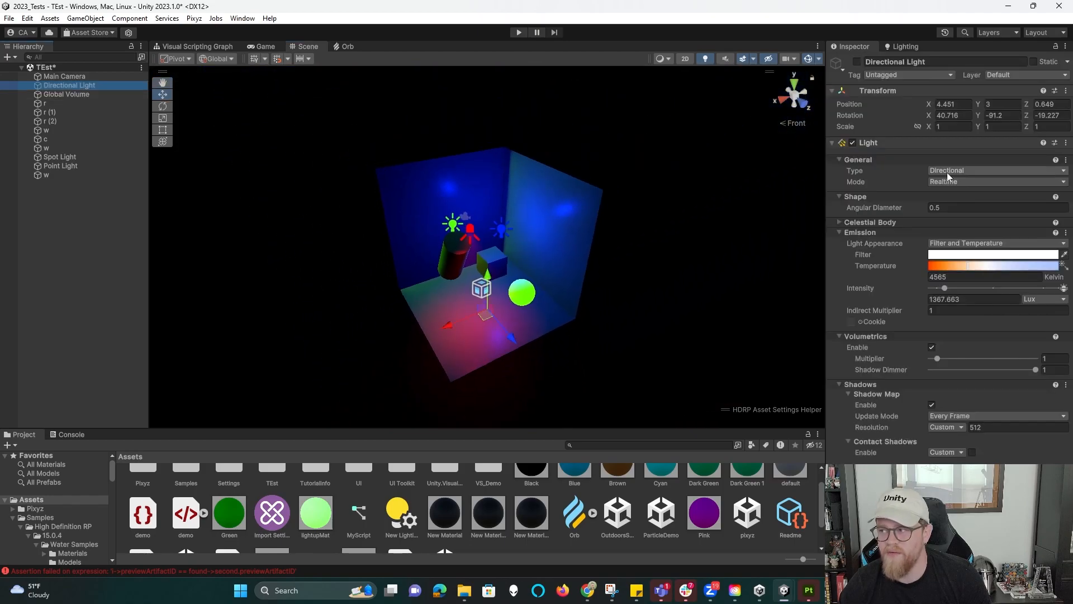
pyautogui.keyDown('alt'); pyautogui.moveTo(738, 269); pyautogui.dragTo(660, 252); pyautogui.keyUp('alt')
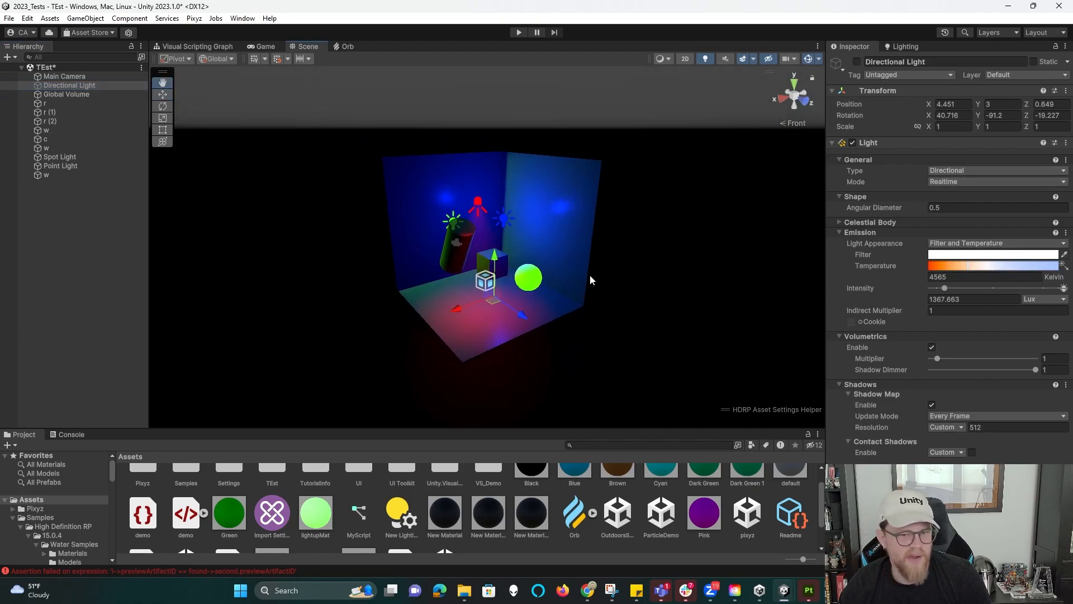
pyautogui.scroll(3, 623, 359)
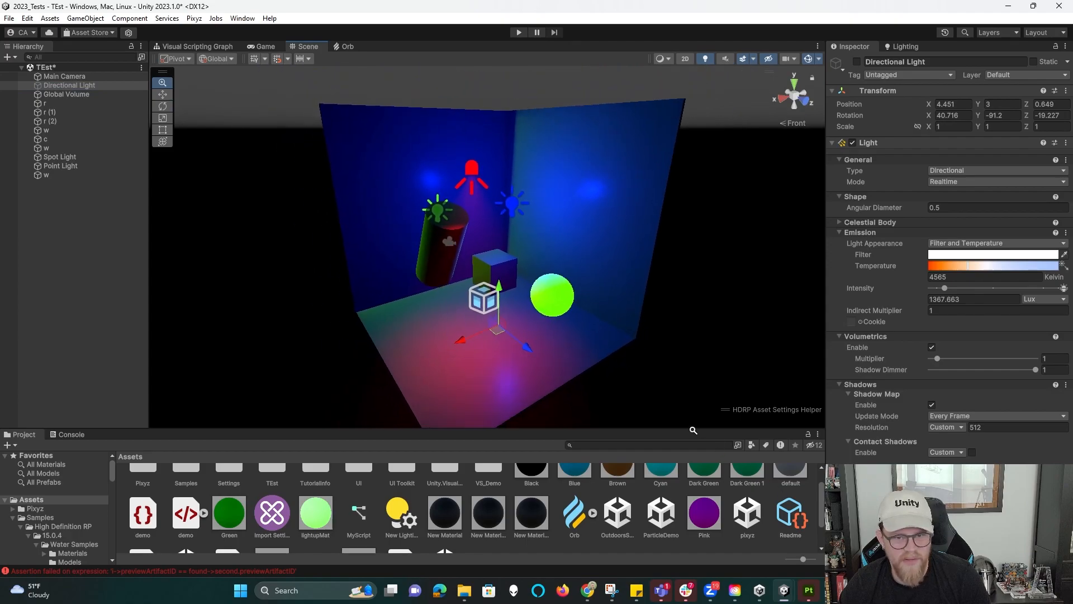
pyautogui.scroll(-2, 626, 357)
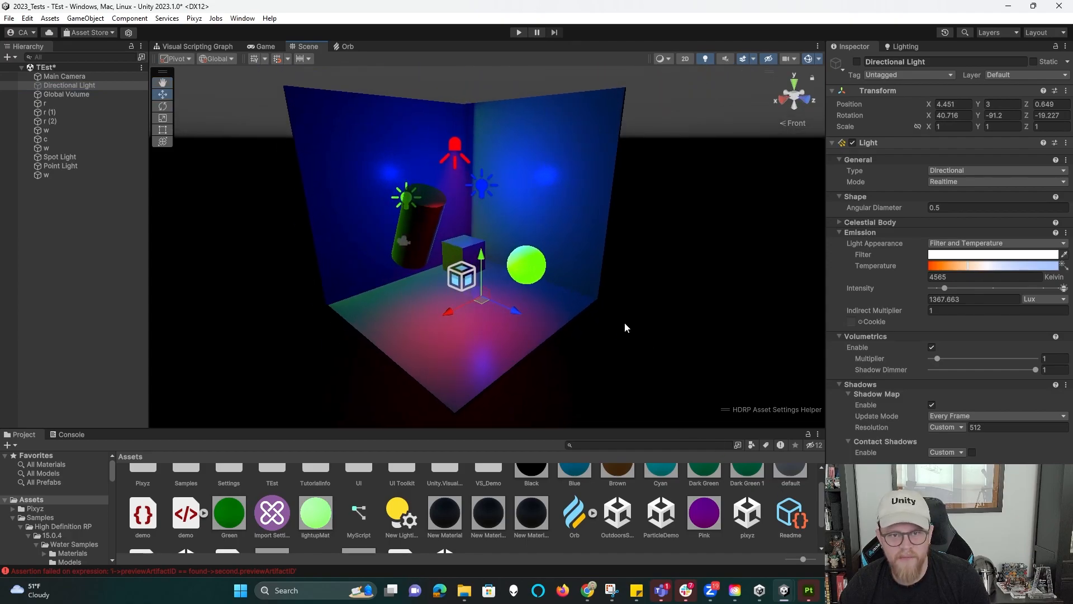
pyautogui.keyDown('alt'); pyautogui.moveTo(651, 296); pyautogui.dragTo(651, 302); pyautogui.keyUp('alt')
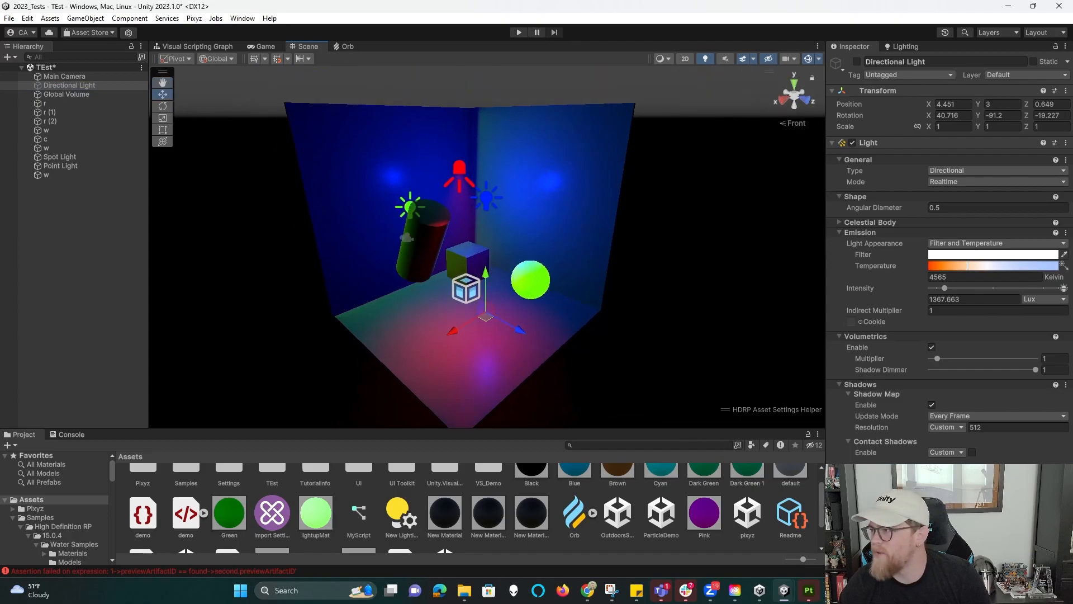
# - Create a new lighting settings asset for the scene and name it wip
pyautogui.click(901, 47)
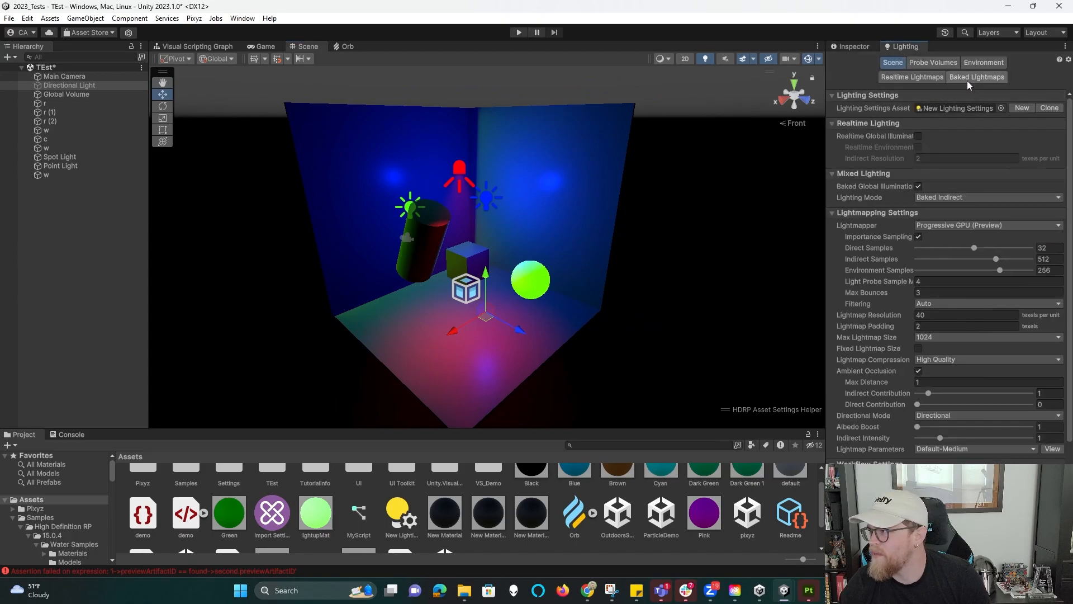
pyautogui.click(1016, 109)
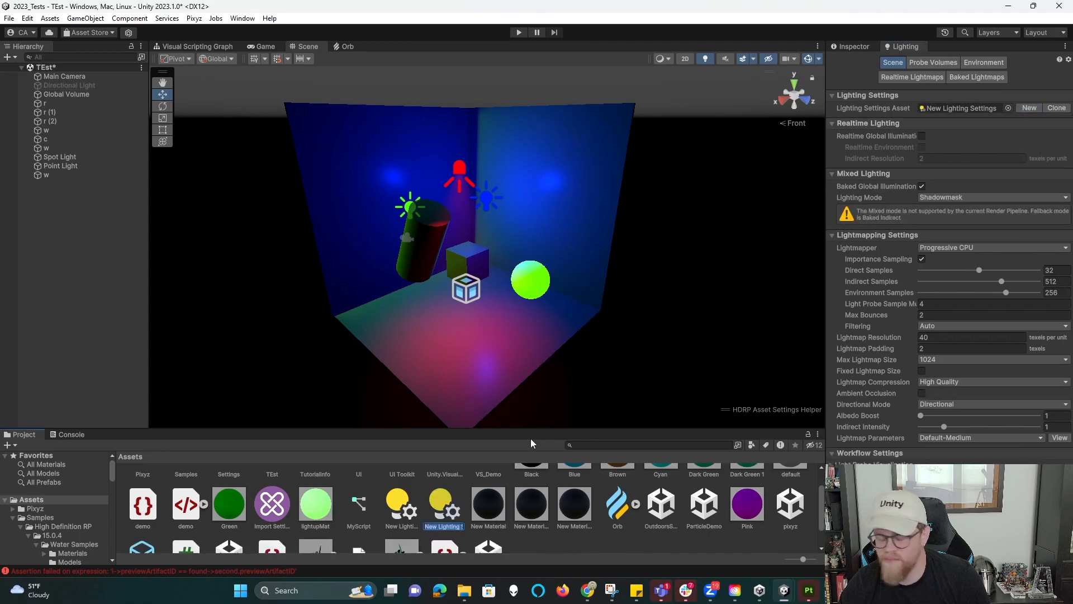
pyautogui.write('wip')
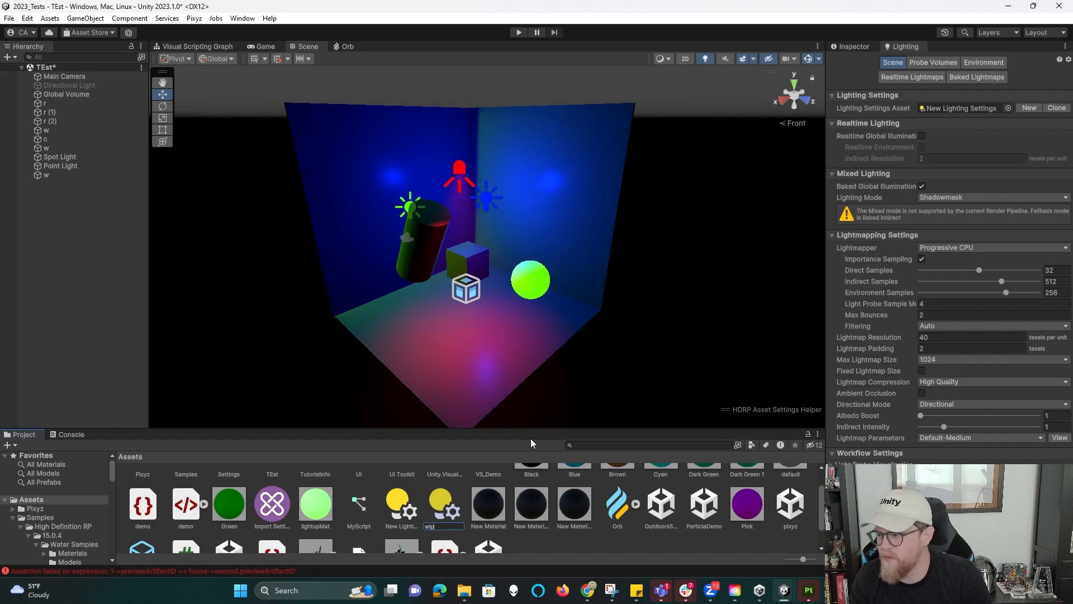
pyautogui.press('Return')
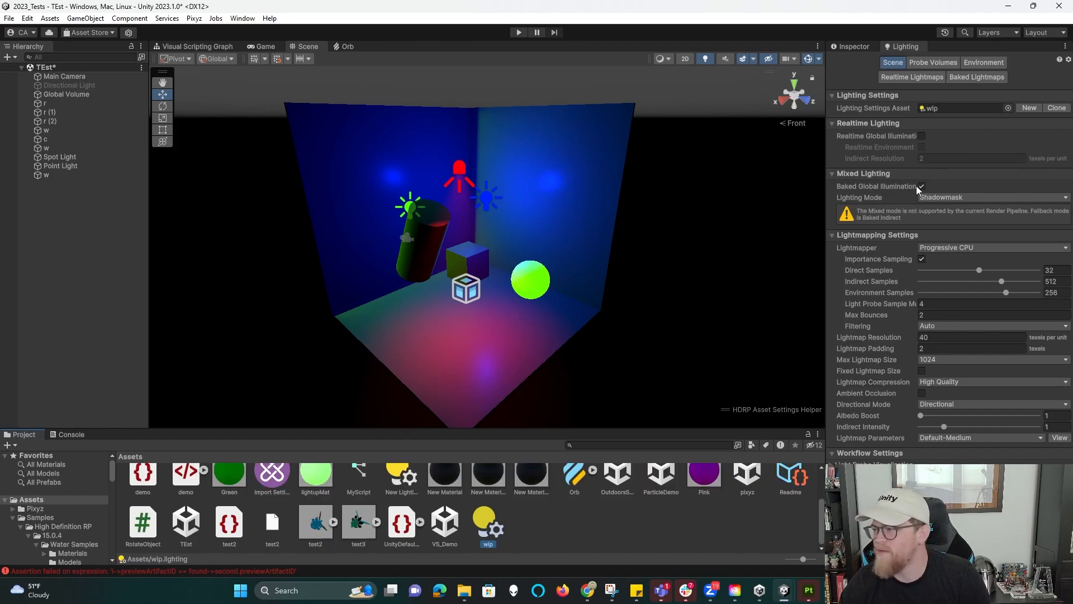
# - Set the mixed lighting's Lighting Mode to Baked Indirect and check the other available modes
pyautogui.click(953, 199)
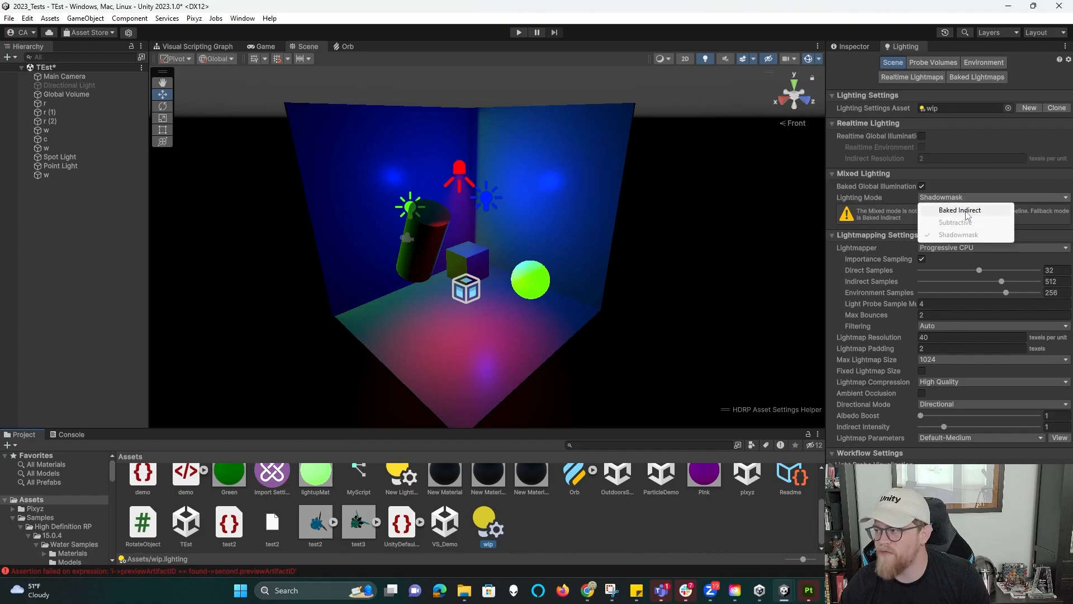
pyautogui.click(965, 211)
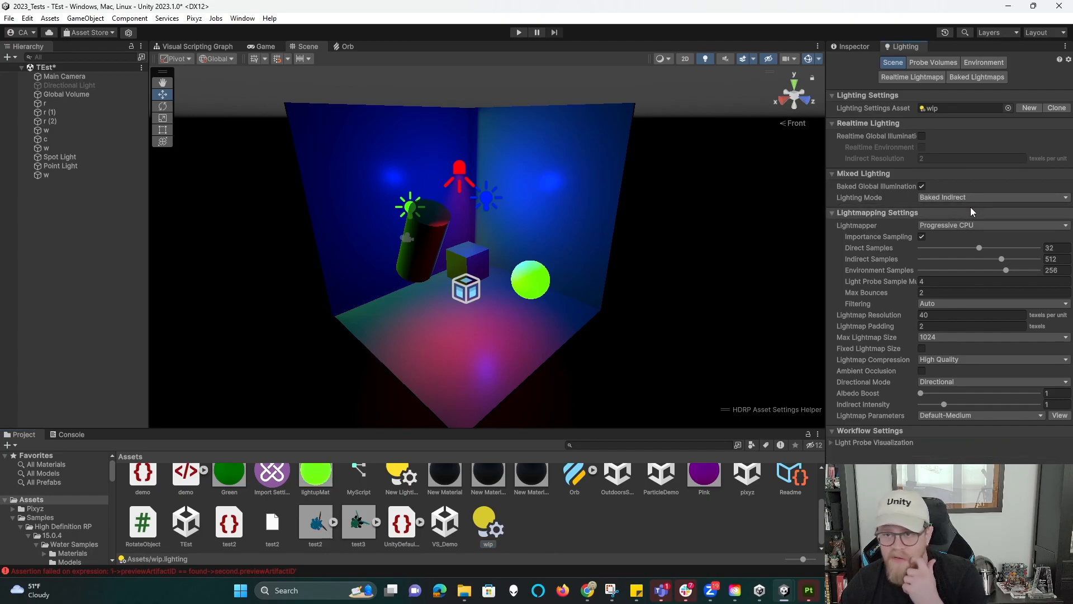
pyautogui.click(1060, 199)
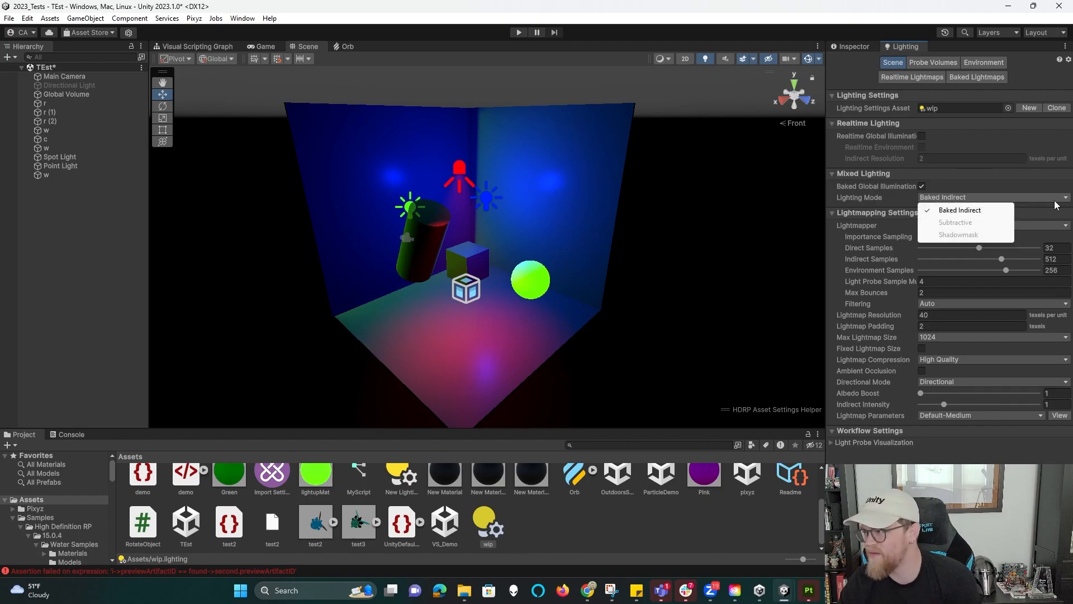
pyautogui.click(977, 190)
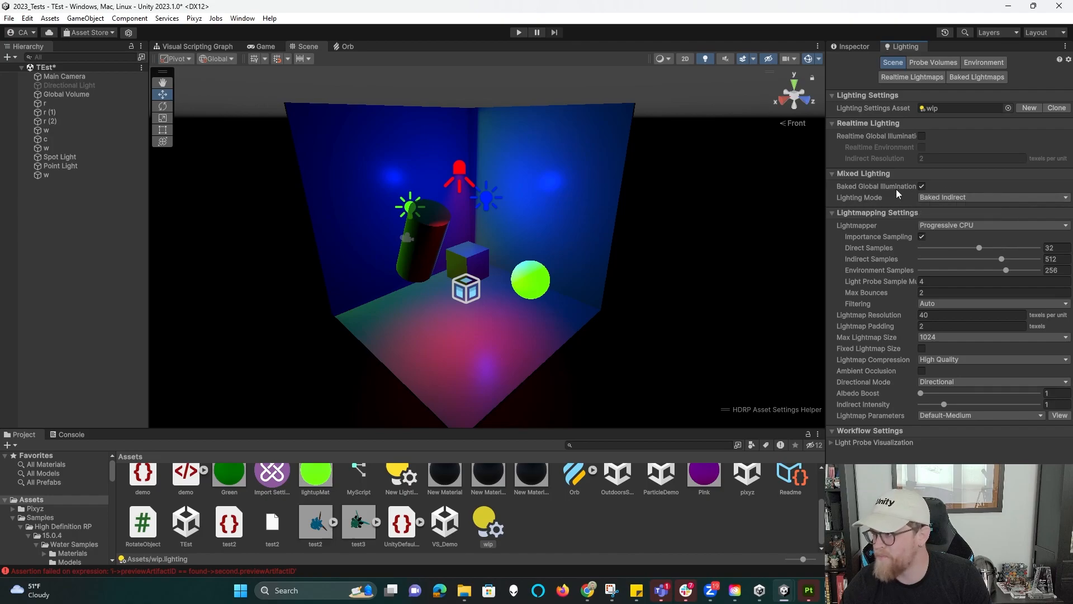
# - Switch the Lightmapper to Progressive GPU (Preview) and set Max Bounces to 3
pyautogui.click(962, 224)
pyautogui.click(965, 237)
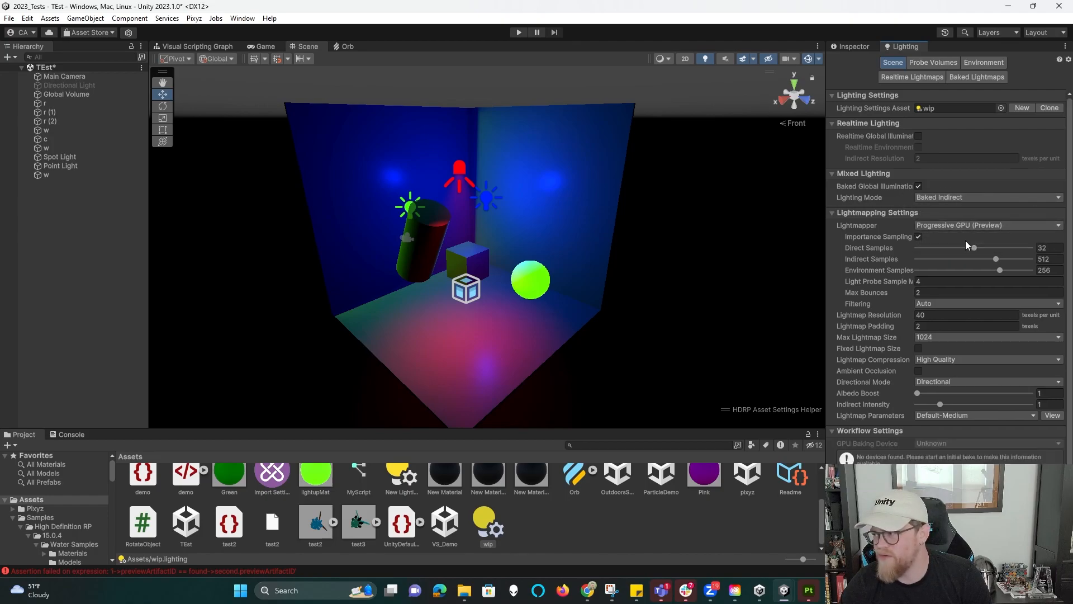
pyautogui.scroll(-1, 955, 235)
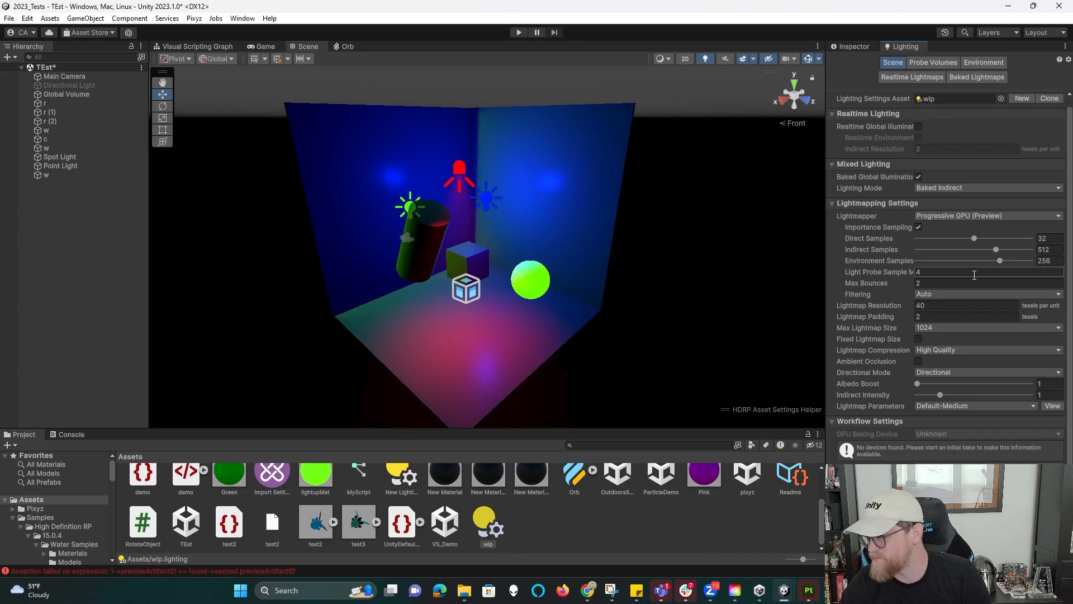
pyautogui.click(932, 283)
pyautogui.write('3')
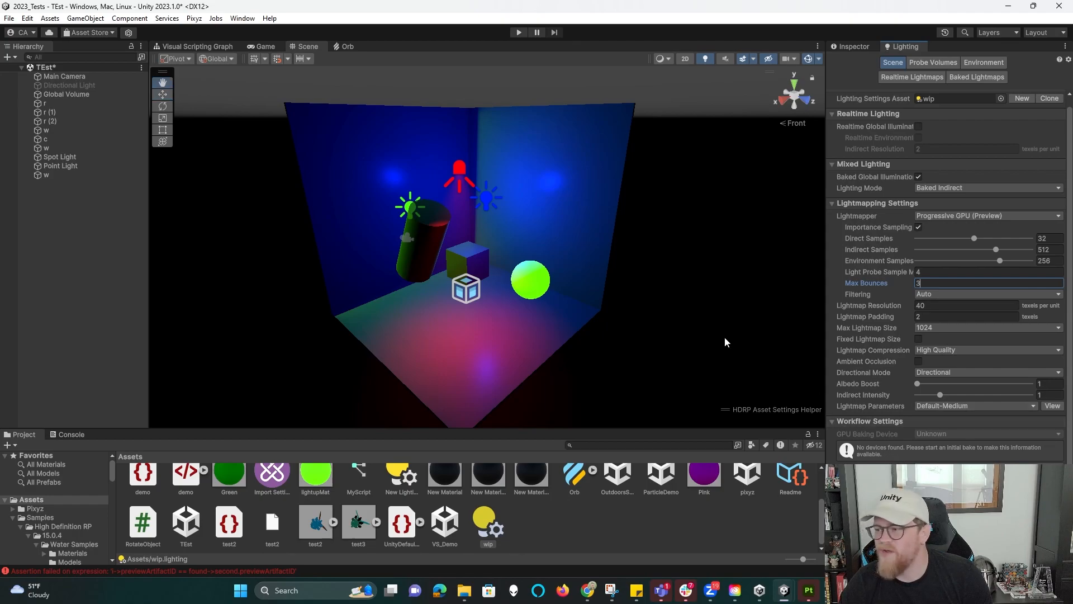
# - Bake the scene's lighting with the current lightmapping settings
pyautogui.scroll(5, 652, 335)
pyautogui.moveTo(652, 246); pyautogui.dragTo(659, 304, button='middle')
pyautogui.keyDown('alt'); pyautogui.moveTo(658, 304); pyautogui.dragTo(654, 316); pyautogui.keyUp('alt')
pyautogui.moveTo(654, 316); pyautogui.dragTo(658, 294, button='middle')
pyautogui.keyDown('alt'); pyautogui.moveTo(658, 294); pyautogui.dragTo(638, 292); pyautogui.keyUp('alt')
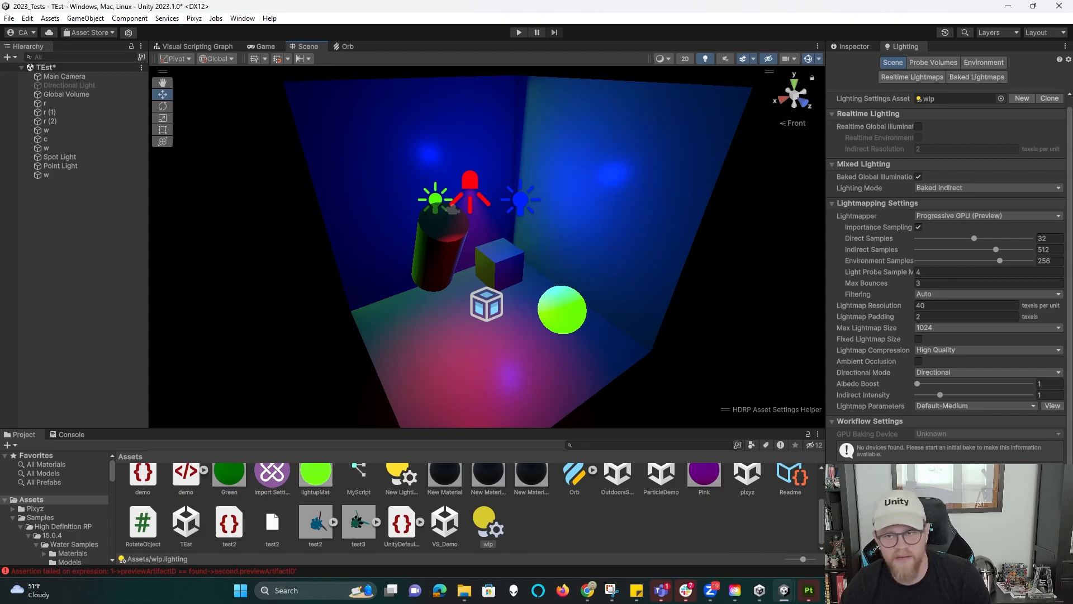
pyautogui.click(866, 283)
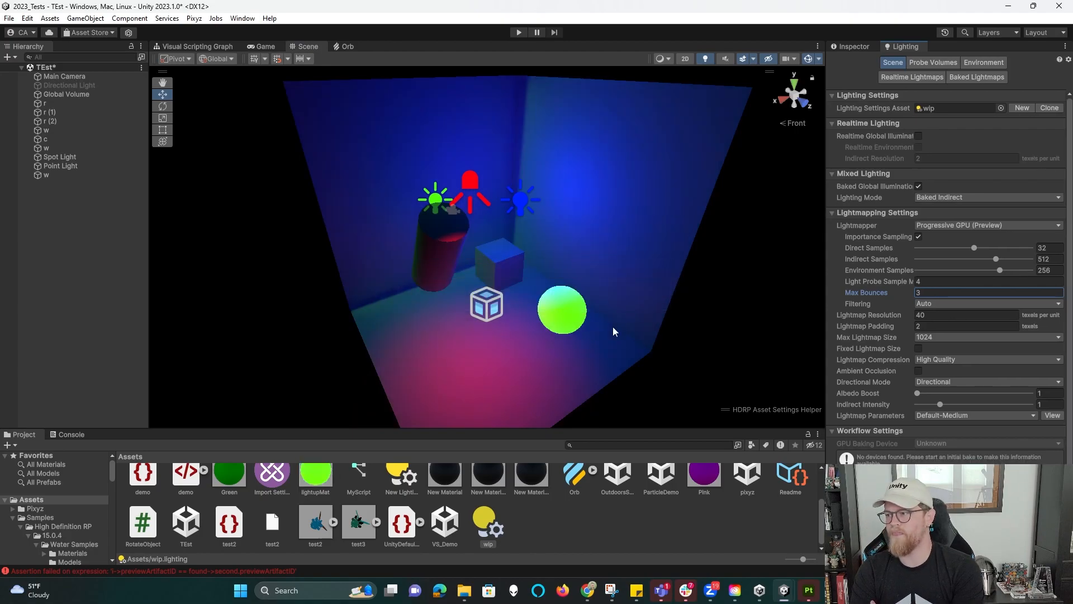
# - Select the glowing sphere and review the emission inputs of its lightupMat material, including the effect of Use Emission Intensity
pyautogui.keyDown('alt'); pyautogui.moveTo(643, 330); pyautogui.dragTo(552, 247); pyautogui.keyUp('alt')
pyautogui.click(594, 287)
pyautogui.keyDown('alt'); pyautogui.moveTo(593, 287); pyautogui.dragTo(635, 306); pyautogui.keyUp('alt')
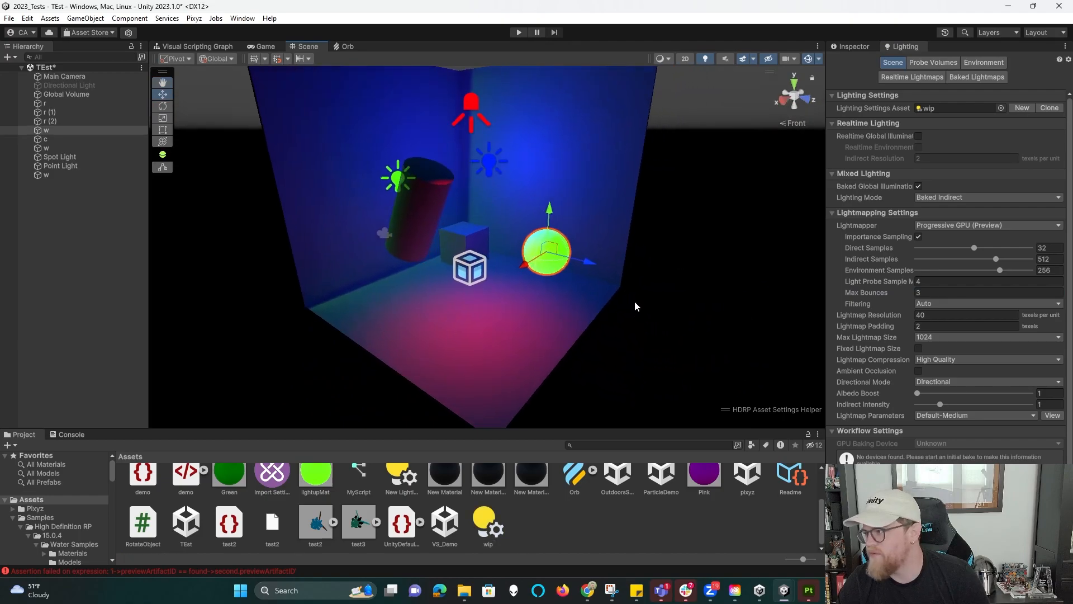
pyautogui.click(851, 47)
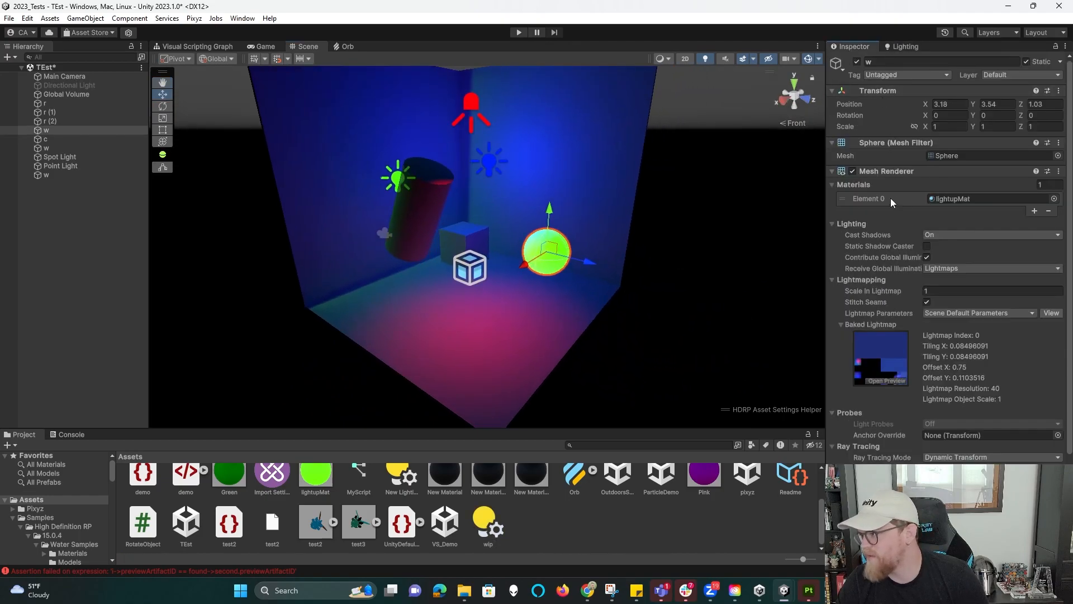
pyautogui.scroll(-5, 893, 224)
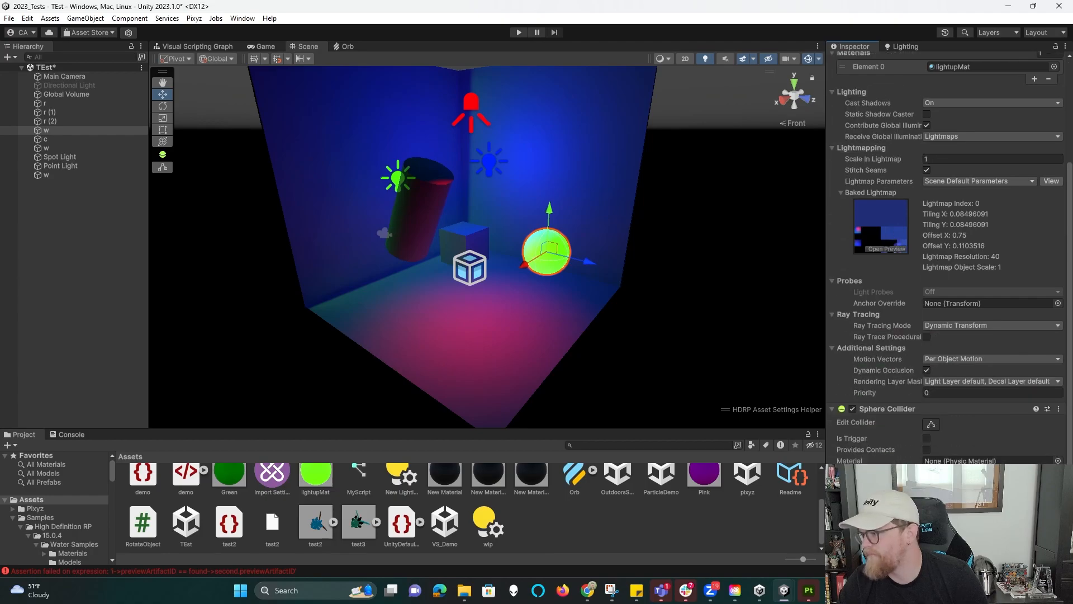
pyautogui.scroll(-5, 951, 251)
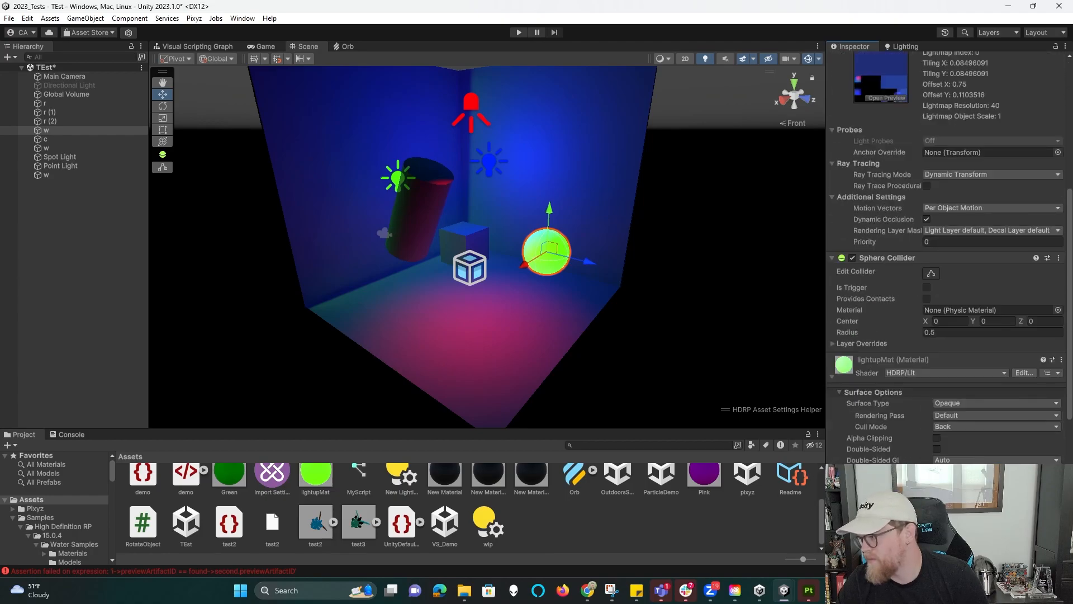
pyautogui.scroll(-4, 887, 424)
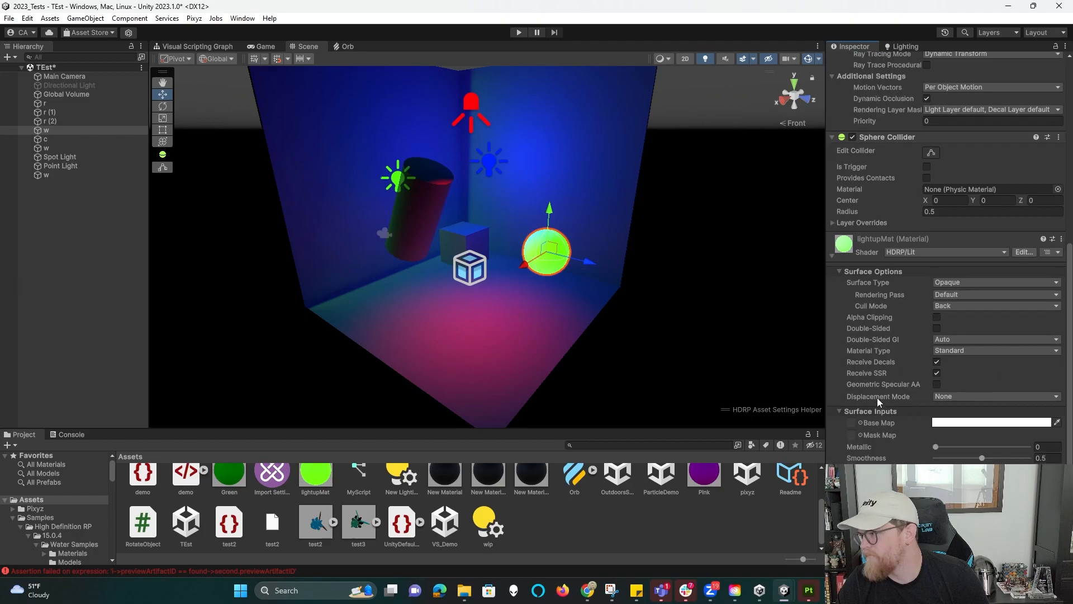
pyautogui.scroll(-5, 875, 385)
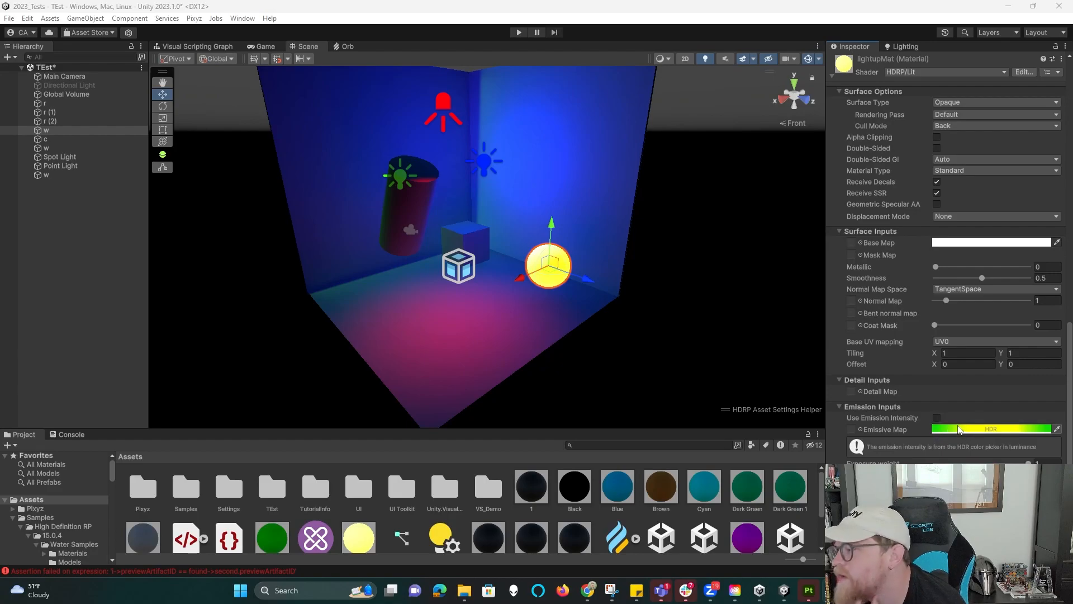
pyautogui.click(937, 418)
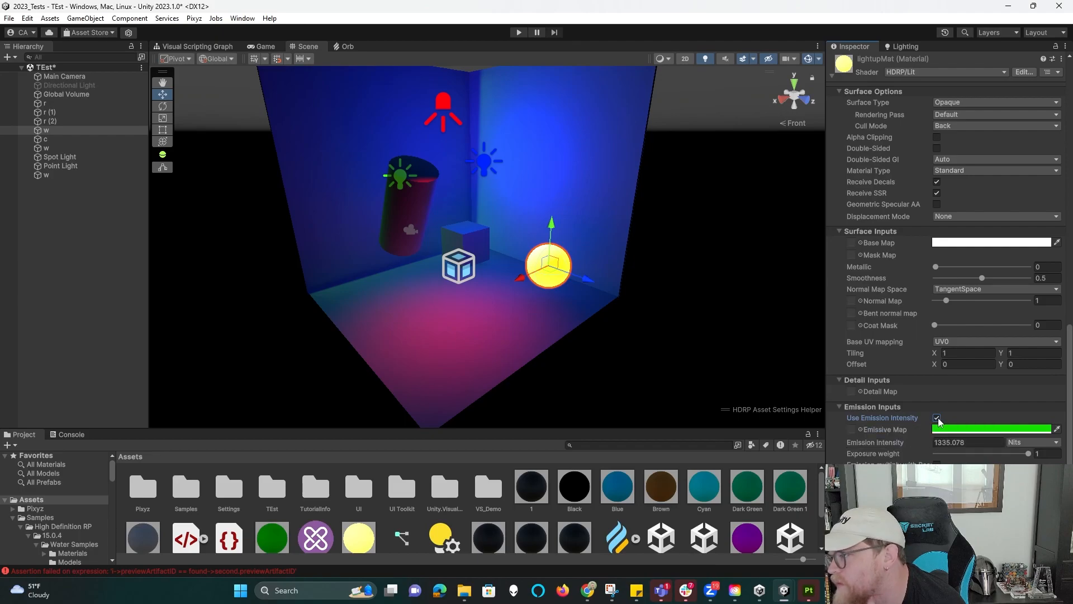
pyautogui.click(938, 419)
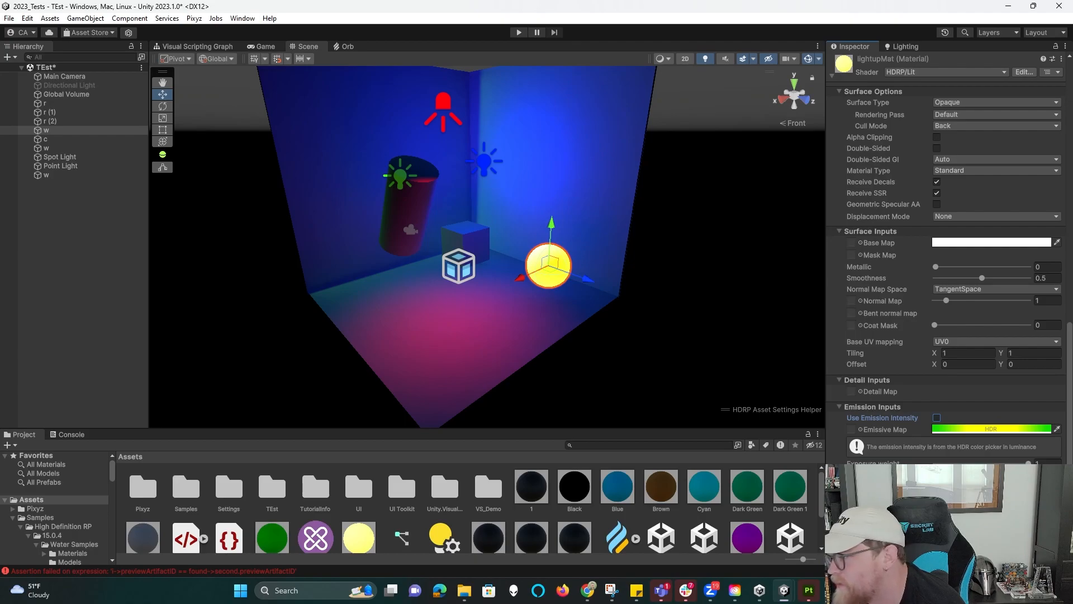
# - Set lightupMat's Base Map color to saturated yellow and rebake the scene's lighting
pyautogui.click(952, 244)
pyautogui.moveTo(1040, 278); pyautogui.dragTo(1032, 290)
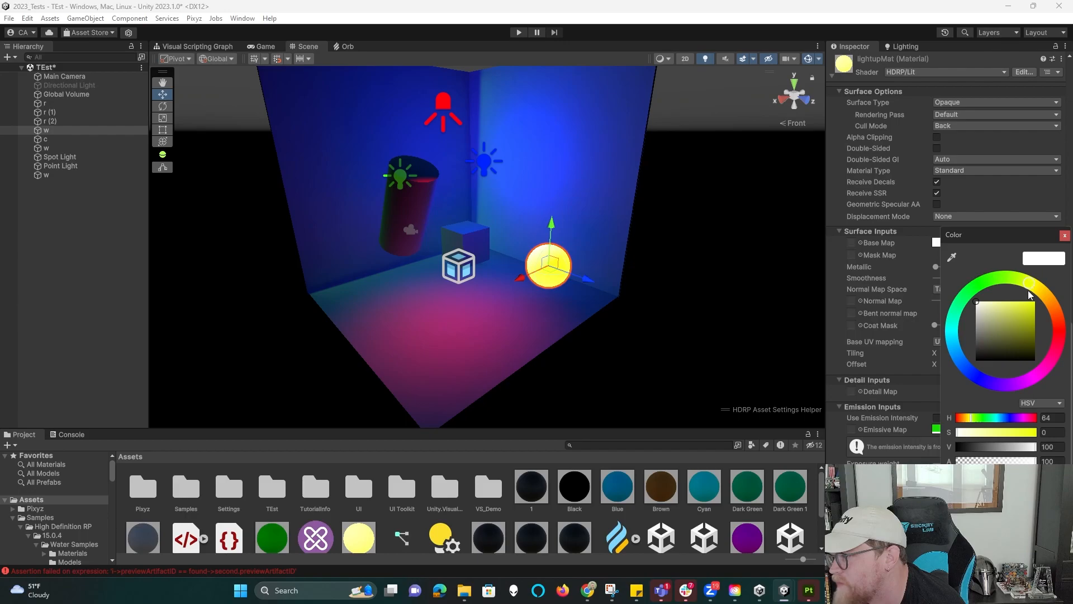
pyautogui.click(1031, 304)
pyautogui.click(1065, 235)
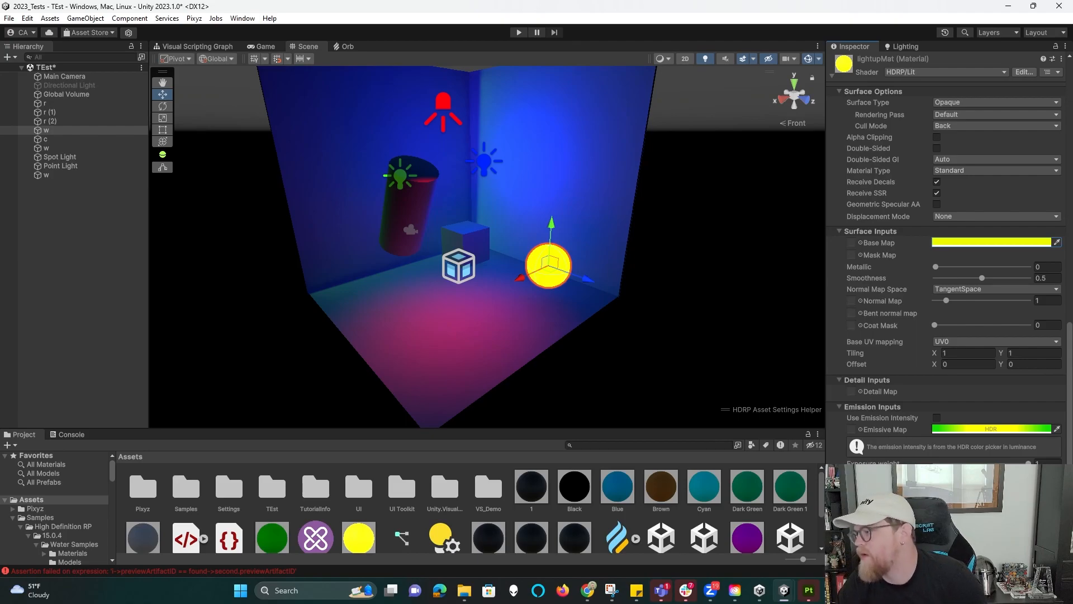
pyautogui.click(898, 47)
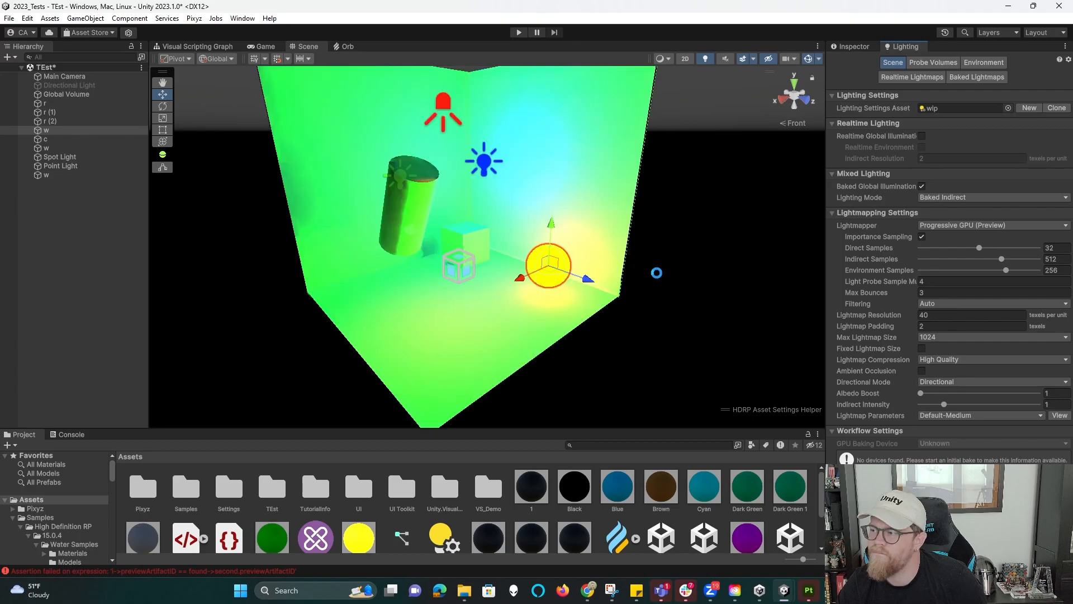
# - Enable Use Emission Intensity on lightupMat, set Emission Intensity to 100 Nits, and rebake the lighting
pyautogui.click(856, 45)
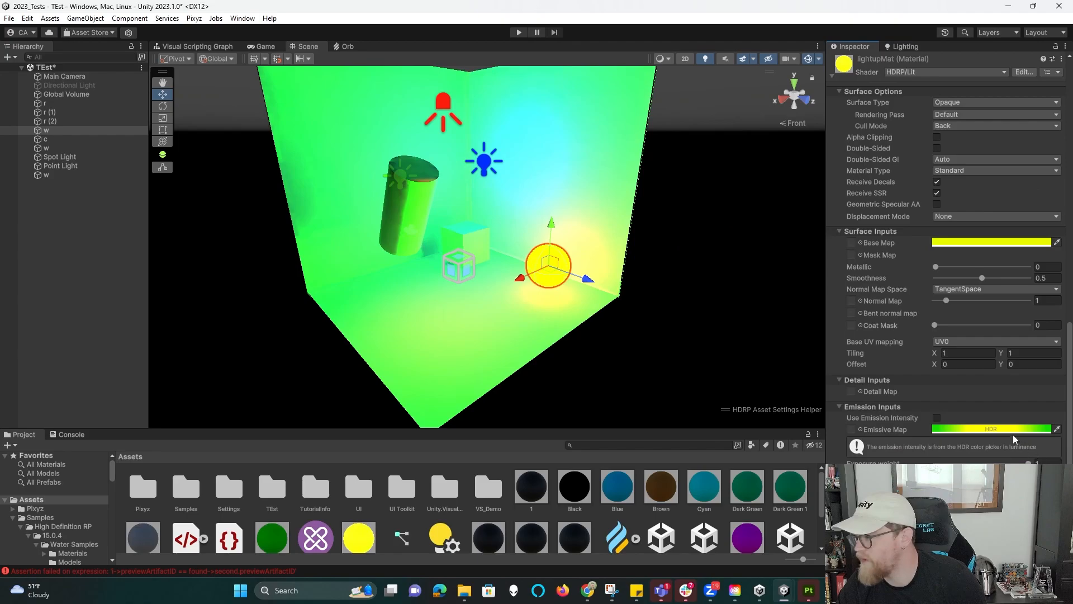
pyautogui.click(937, 418)
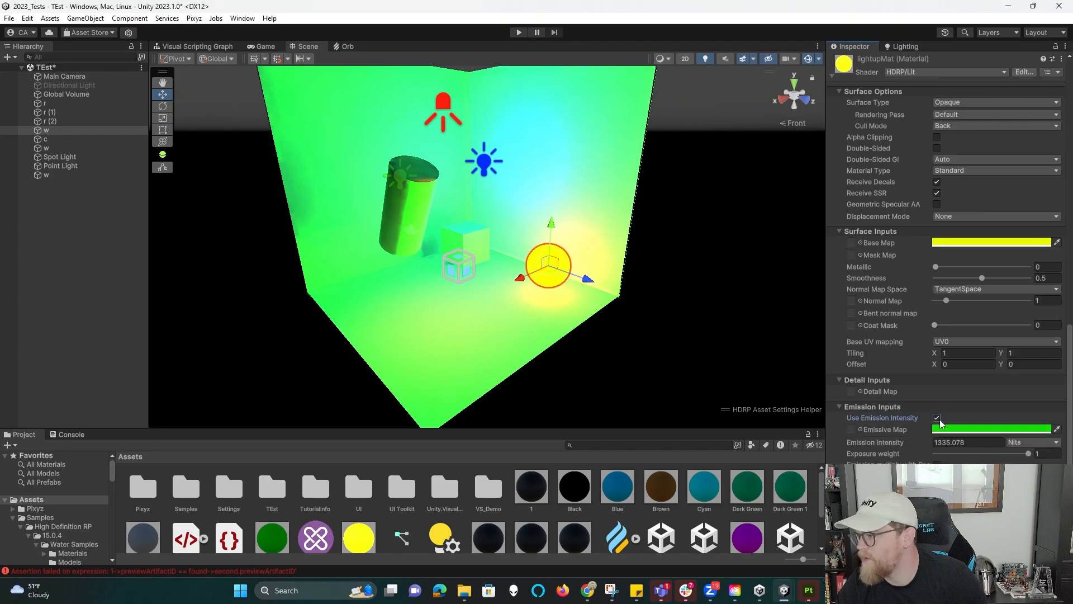
pyautogui.moveTo(963, 442); pyautogui.dragTo(894, 437)
pyautogui.write('100')
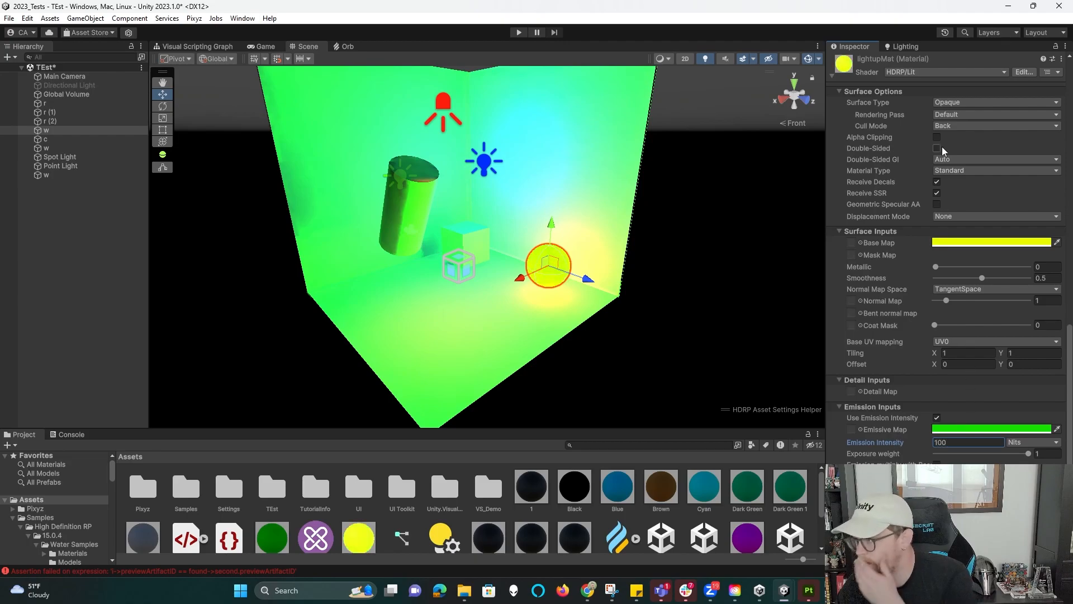
pyautogui.click(902, 46)
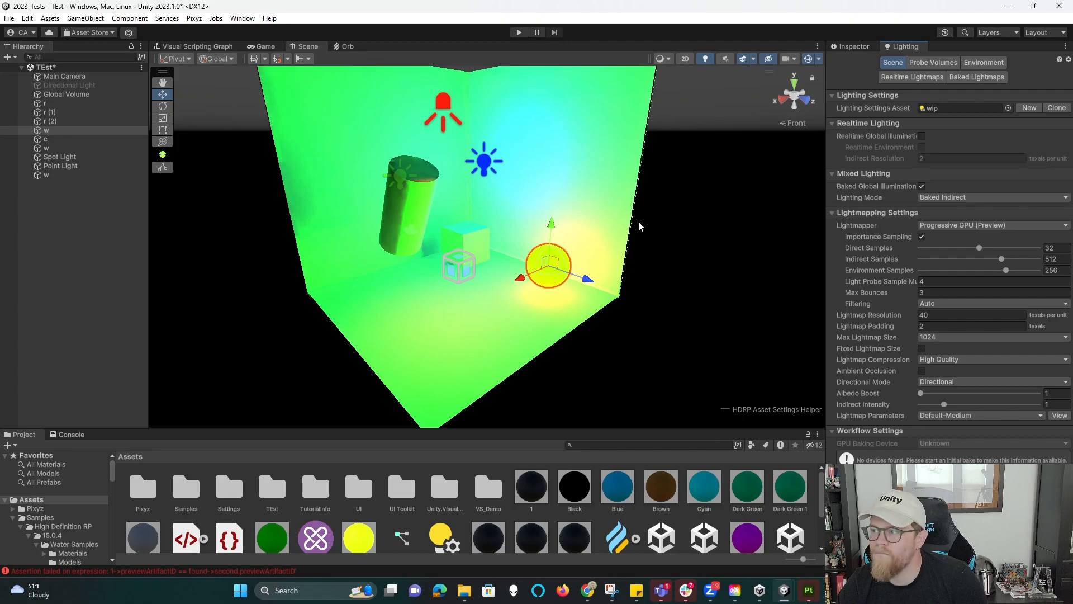
pyautogui.moveTo(605, 223); pyautogui.dragTo(651, 240, button='middle')
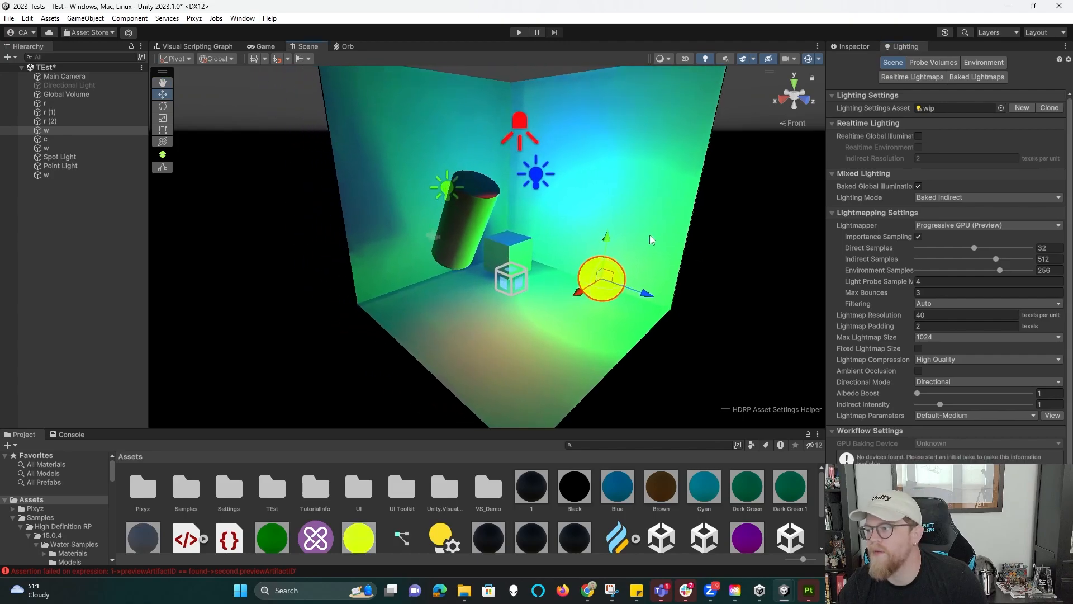
pyautogui.scroll(2, 653, 240)
pyautogui.scroll(-1, 961, 425)
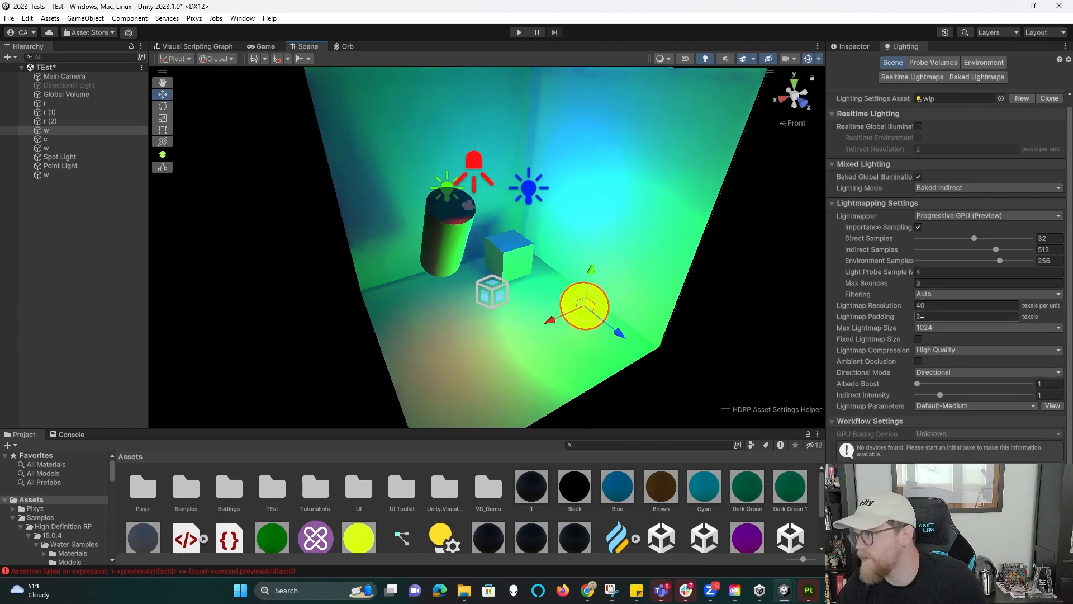
# - Set lightupMat's Emission Intensity to 10 Nits and rebake the scene's lighting
pyautogui.click(867, 48)
pyautogui.click(950, 443)
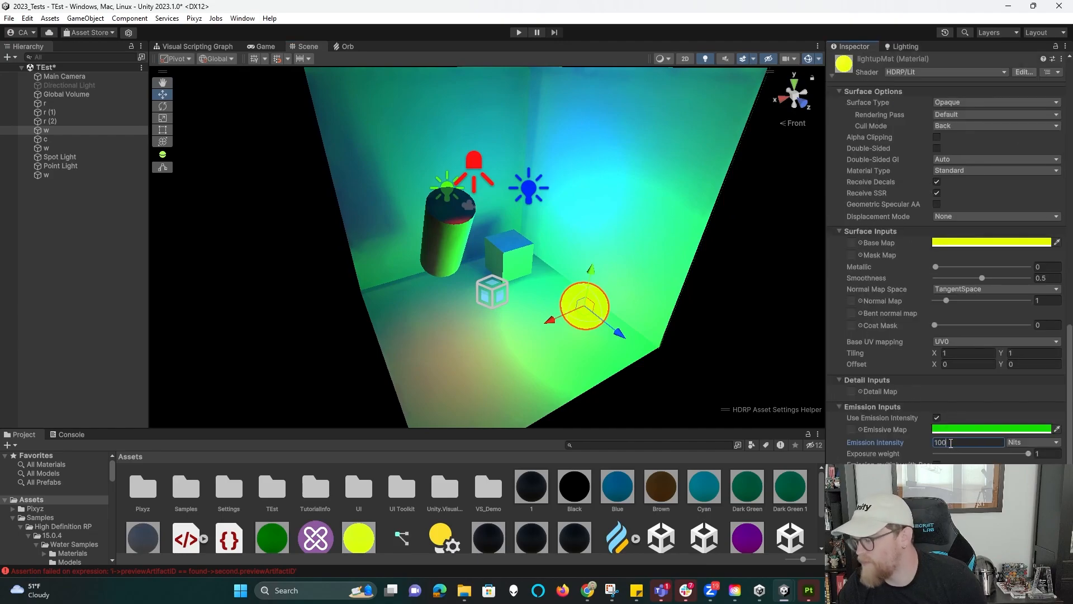
pyautogui.press('BackSpace')
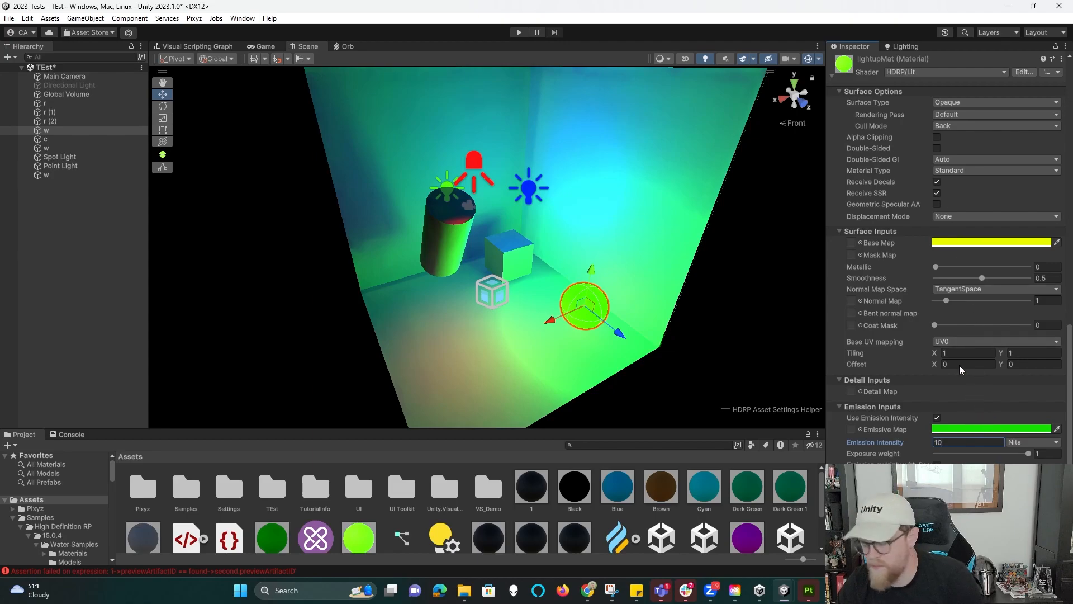
pyautogui.click(902, 47)
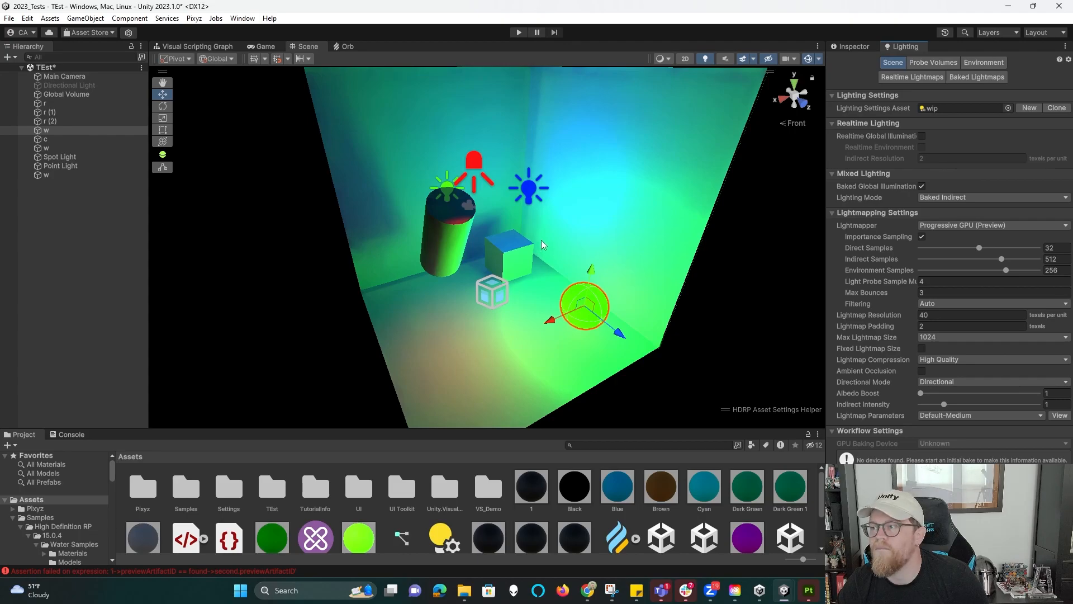
# - Hide the scene gizmos and inspect the baked glow around the sphere
pyautogui.keyDown('alt'); pyautogui.moveTo(643, 237); pyautogui.dragTo(680, 172); pyautogui.keyUp('alt')
pyautogui.click(809, 59)
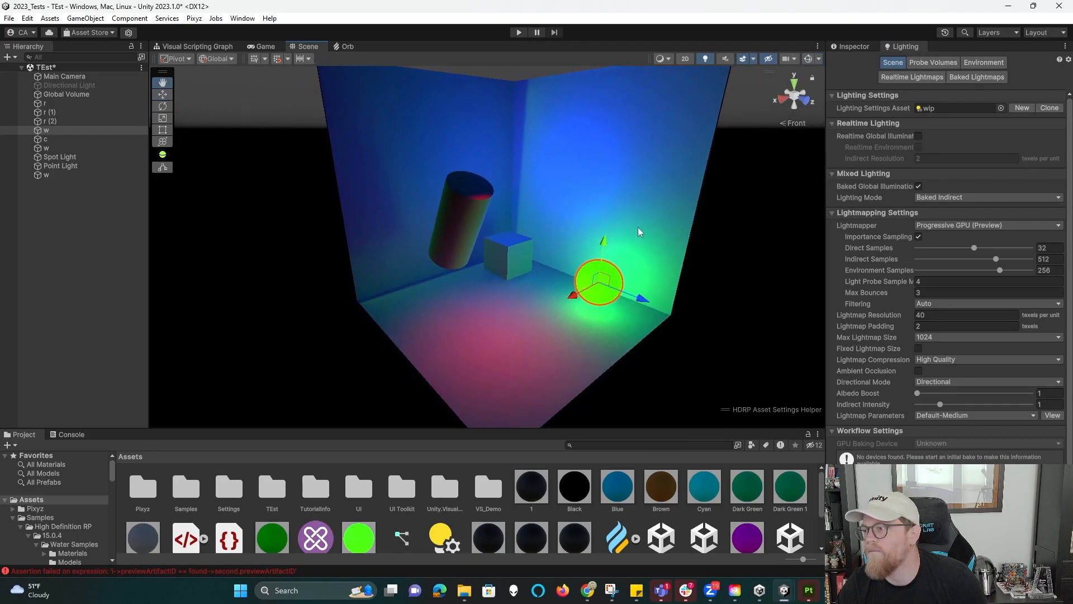
pyautogui.scroll(-3, 725, 261)
pyautogui.scroll(1, 725, 261)
pyautogui.click(726, 261)
pyautogui.keyDown('alt'); pyautogui.moveTo(533, 228); pyautogui.dragTo(665, 384, button='right'); pyautogui.keyUp('alt')
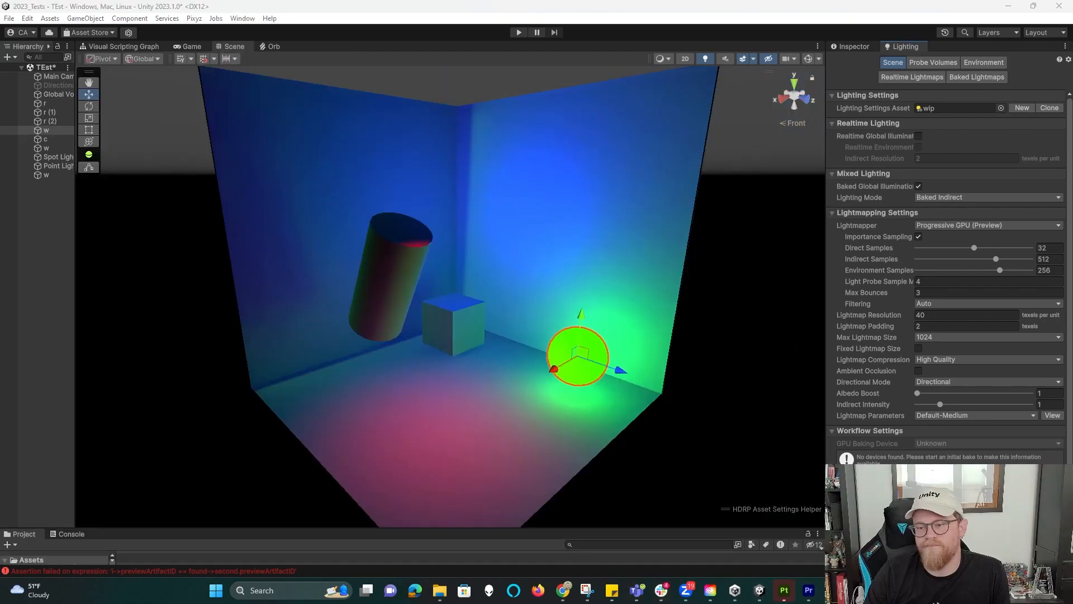
# - Review the static and lightmapping settings of the sphere and of the floor object r
pyautogui.click(854, 46)
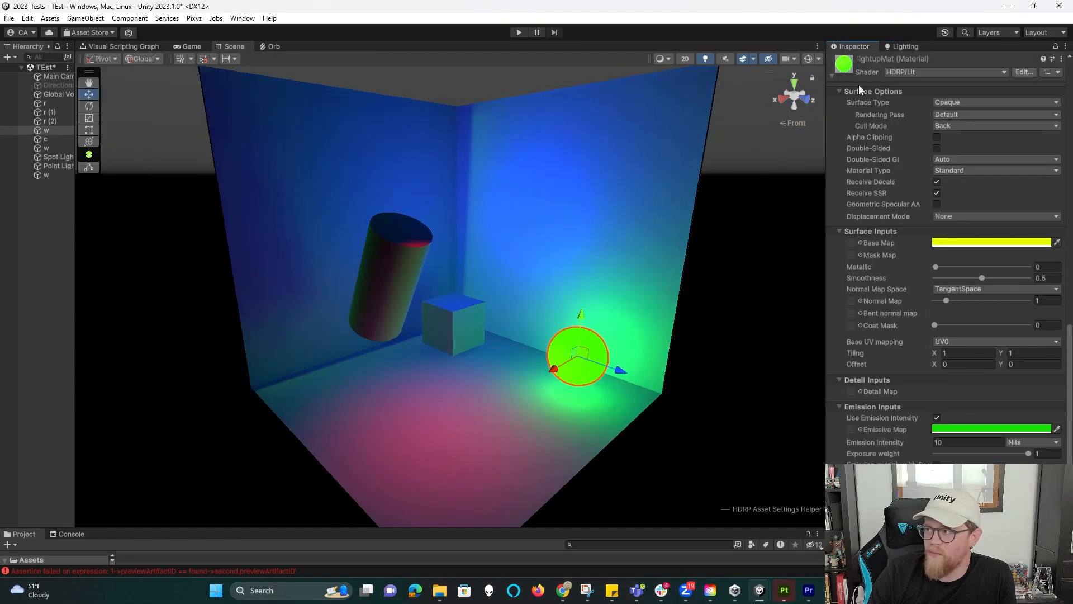
pyautogui.scroll(15, 900, 227)
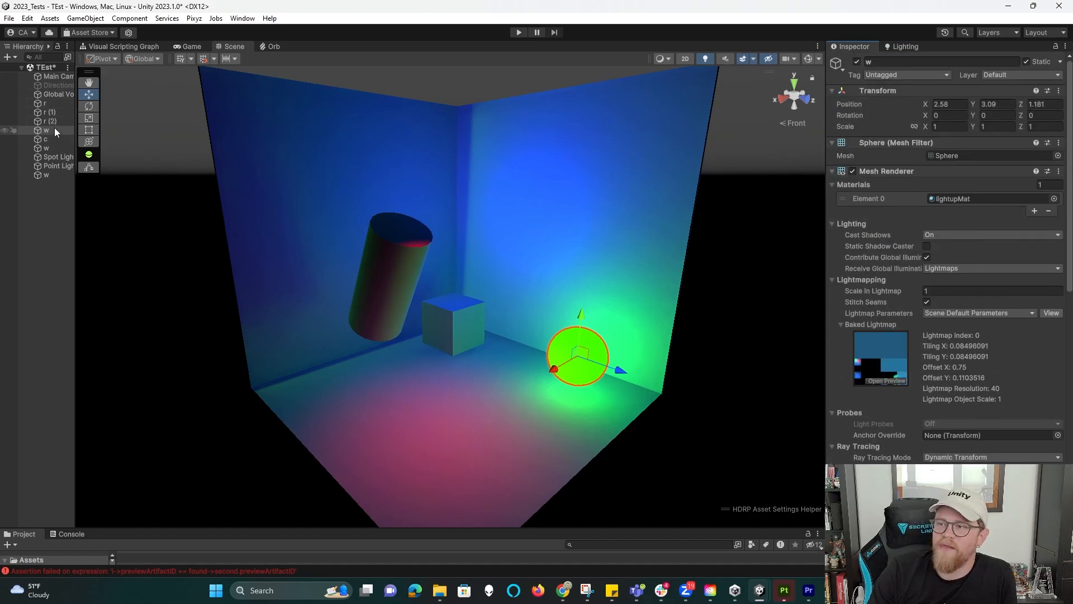
pyautogui.click(49, 103)
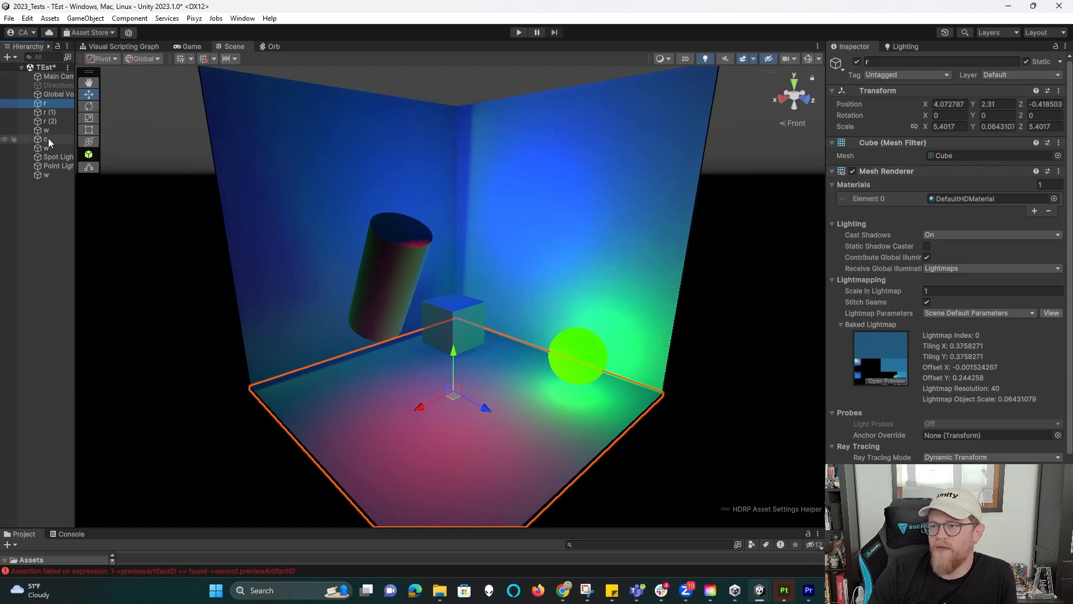
# - Show the scene gizmos, select the red Spot Light, and check its Mode setting
pyautogui.click(808, 59)
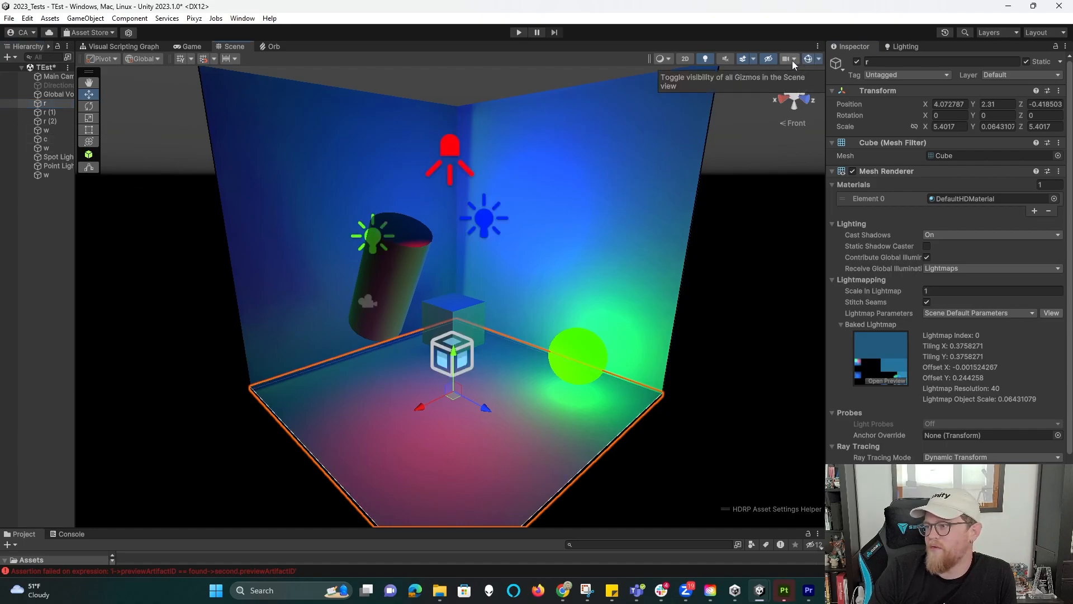
pyautogui.click(450, 147)
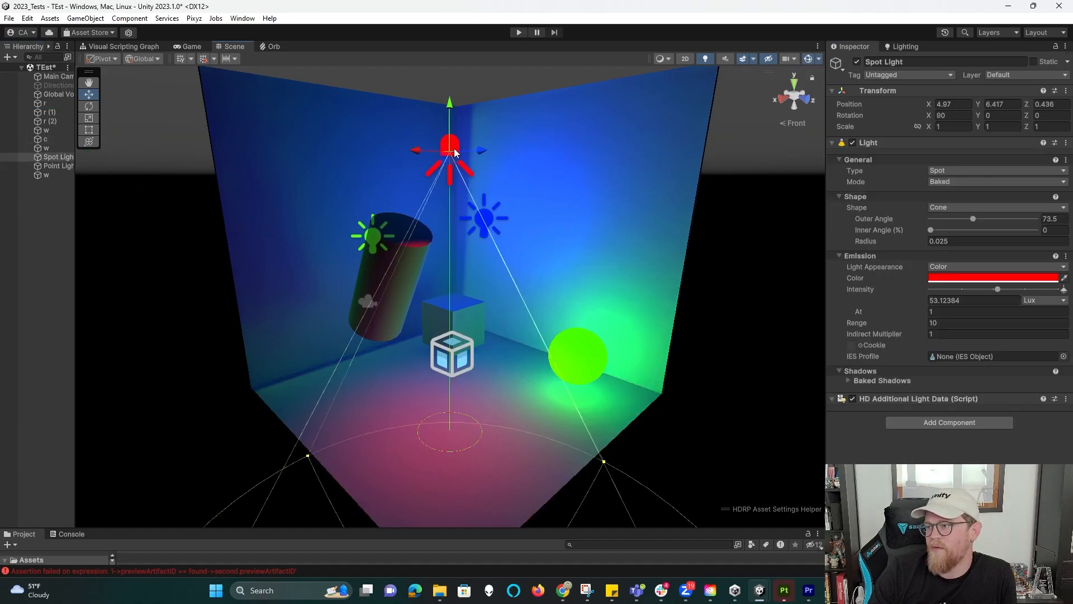
pyautogui.click(967, 185)
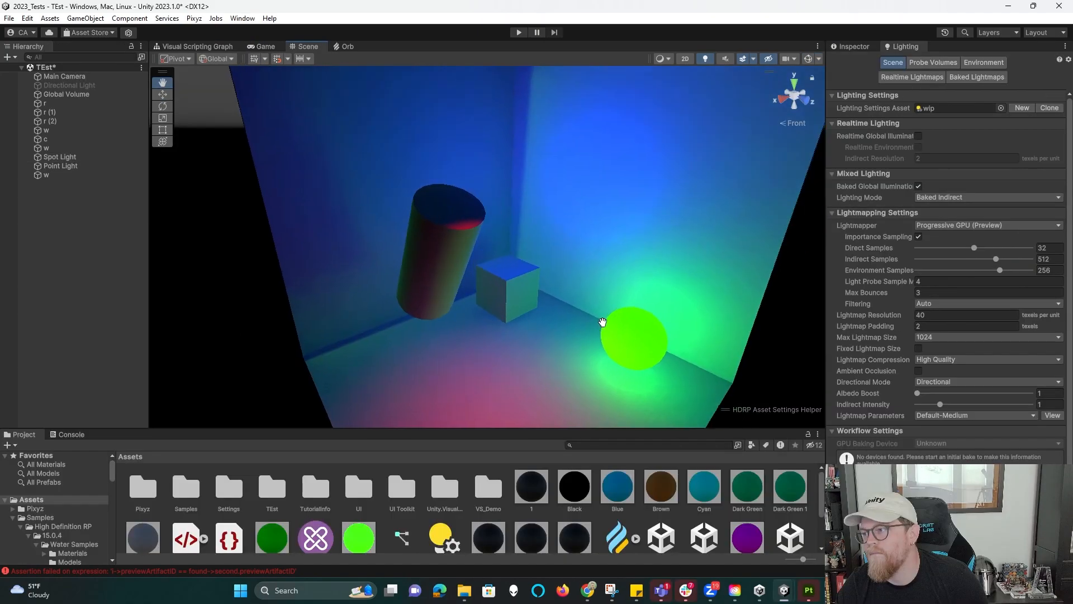
# - Look over the baked room and locate the Project Settings command
pyautogui.moveTo(626, 313)
pyautogui.keyDown('alt'); pyautogui.mouseDown()
pyautogui.moveTo(606, 316)
pyautogui.moveTo(690, 311)
pyautogui.moveTo(525, 305)
pyautogui.moveTo(624, 297)
pyautogui.mouseUp(); pyautogui.keyUp('alt')
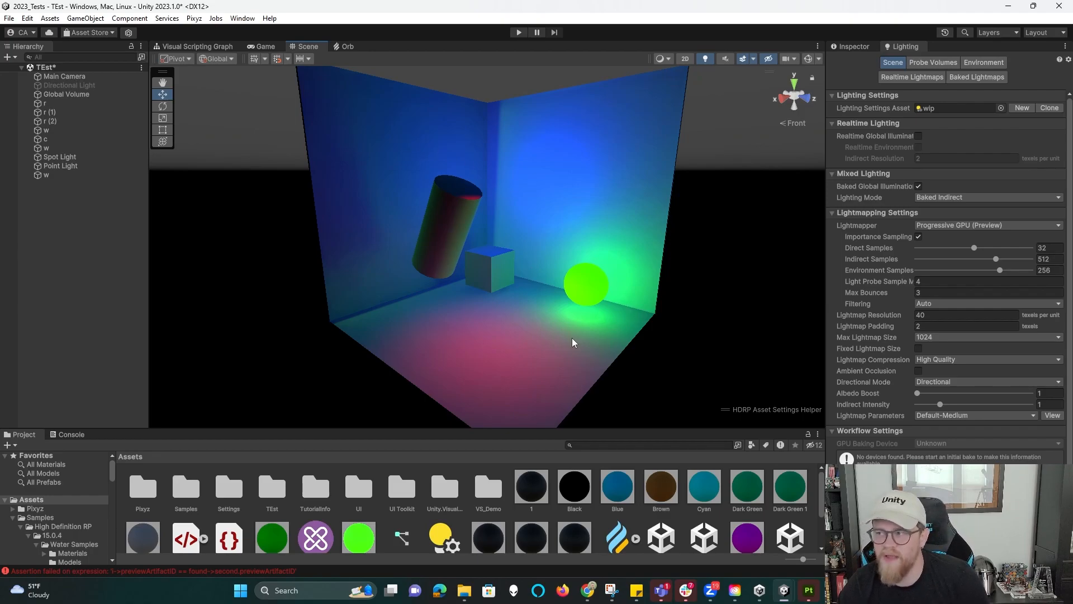
pyautogui.keyDown('alt'); pyautogui.moveTo(648, 226); pyautogui.dragTo(629, 208); pyautogui.keyUp('alt')
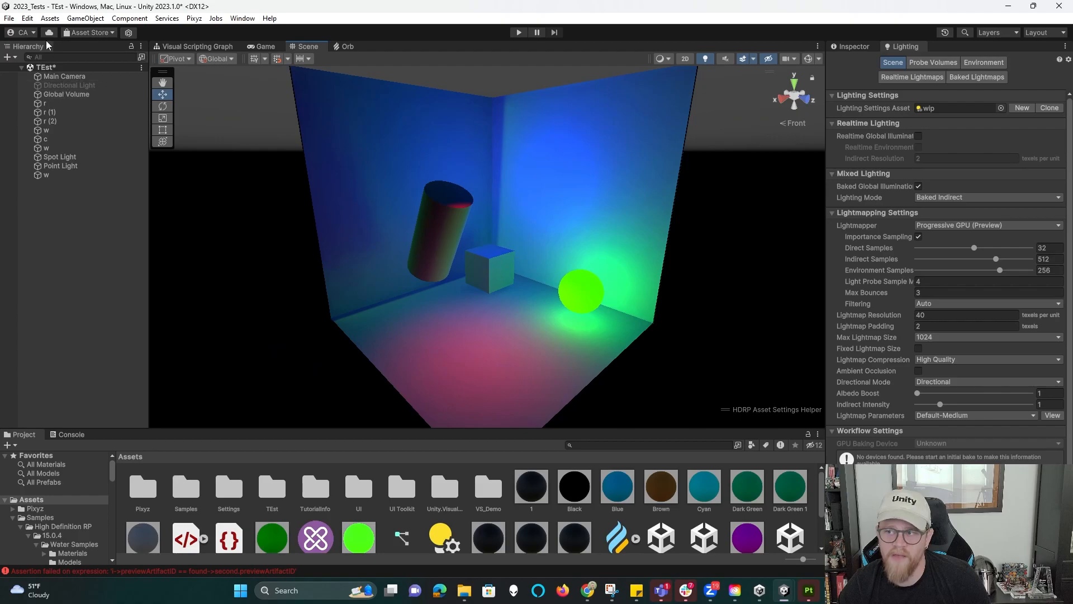
pyautogui.click(27, 17)
pyautogui.click(65, 385)
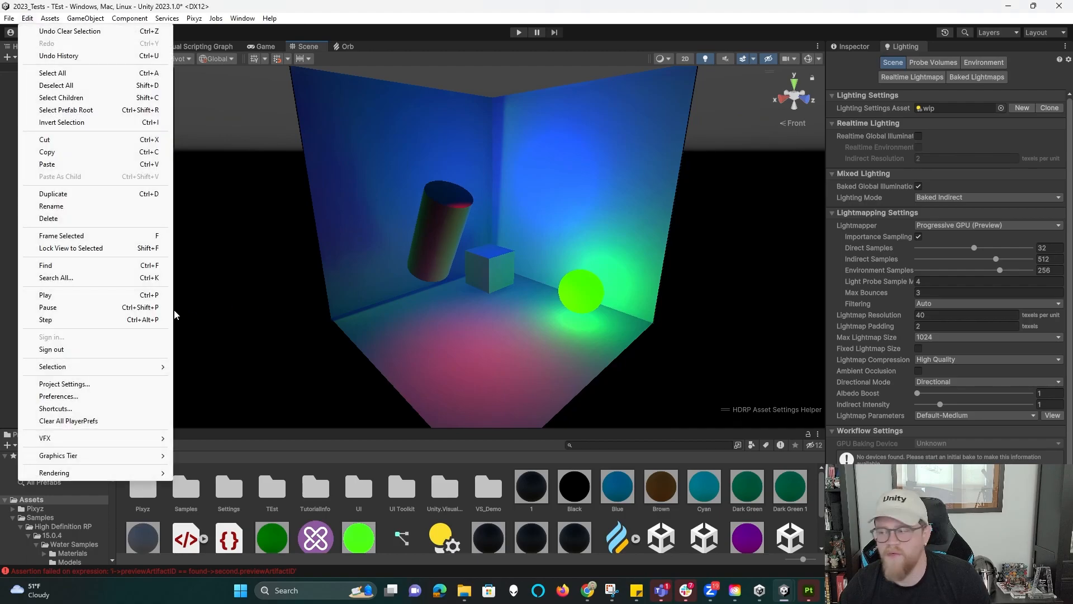
pyautogui.click(318, 5)
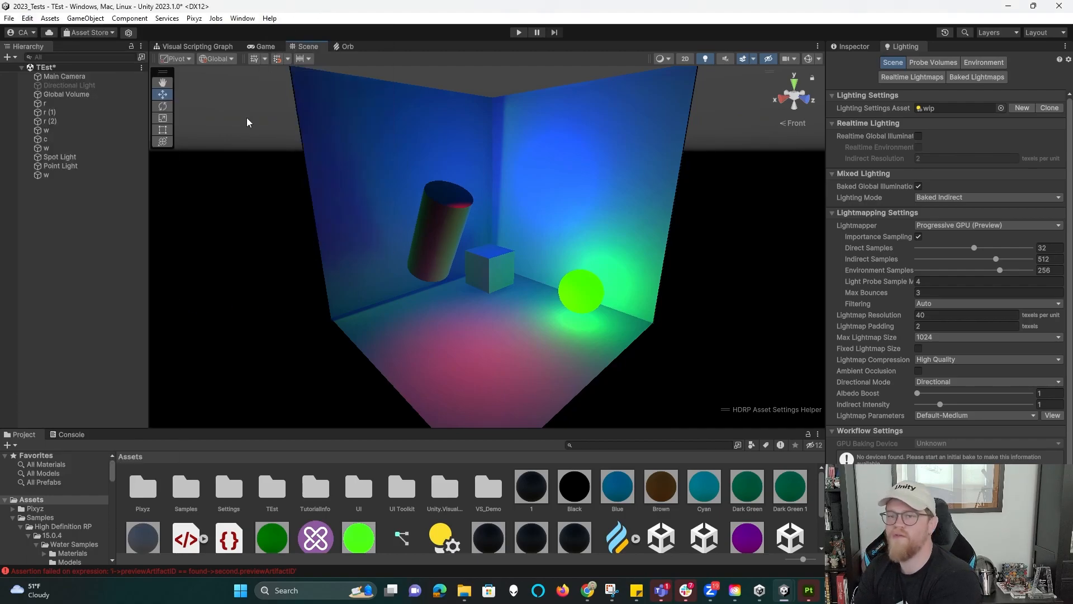